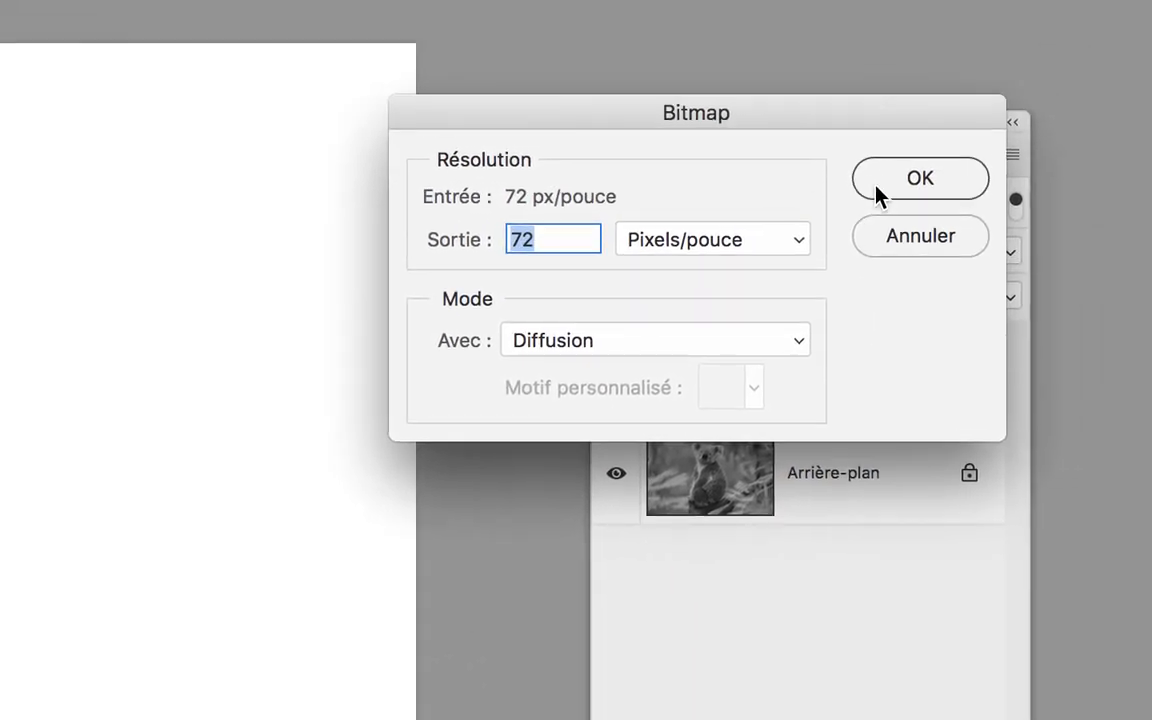
Try converting the koala image to Bitmap mode at 72 pixels/pouce with the Diffusion method, and undo the conversion
left_click(1096, 152)
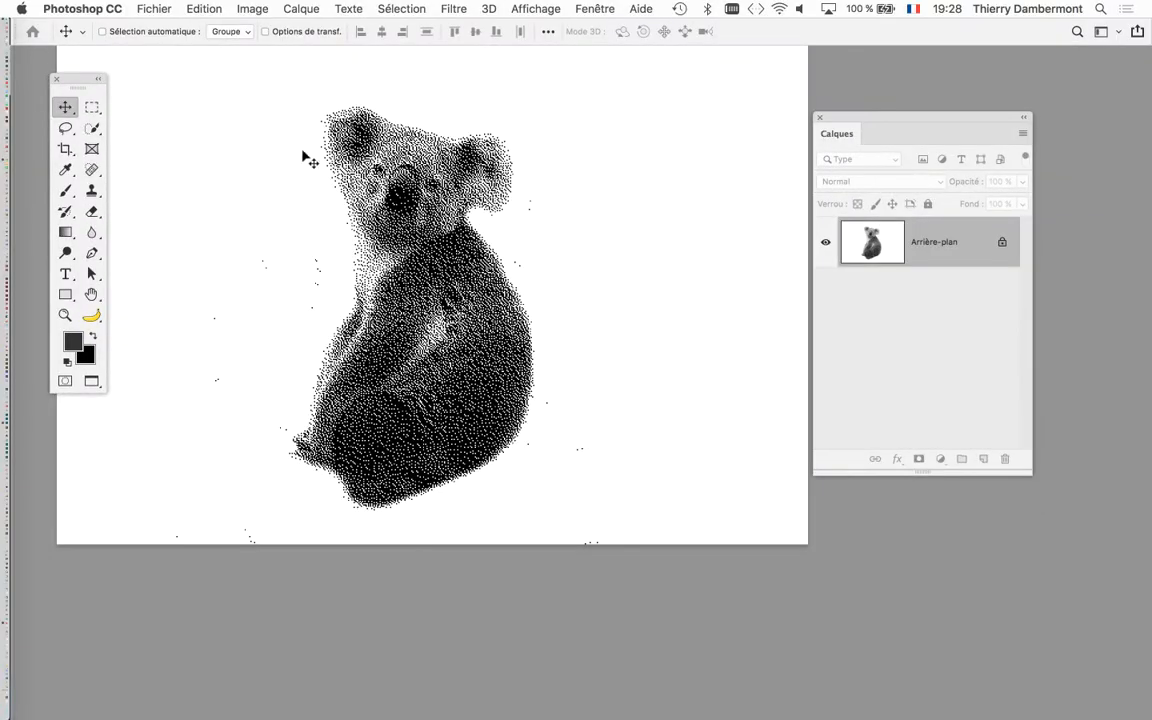
left_click(205, 8)
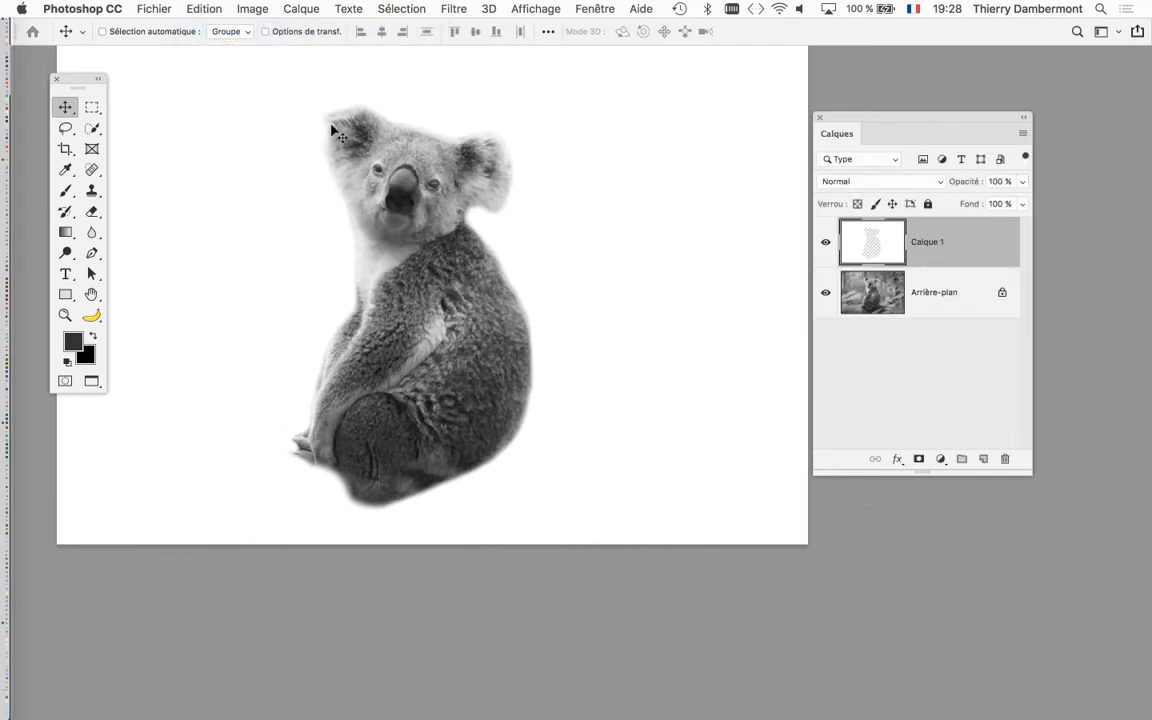
Display the Actions panel and arrange it so that it does not cover the Layers panel
left_click_drag(843, 116, 934, 302)
left_click(593, 8)
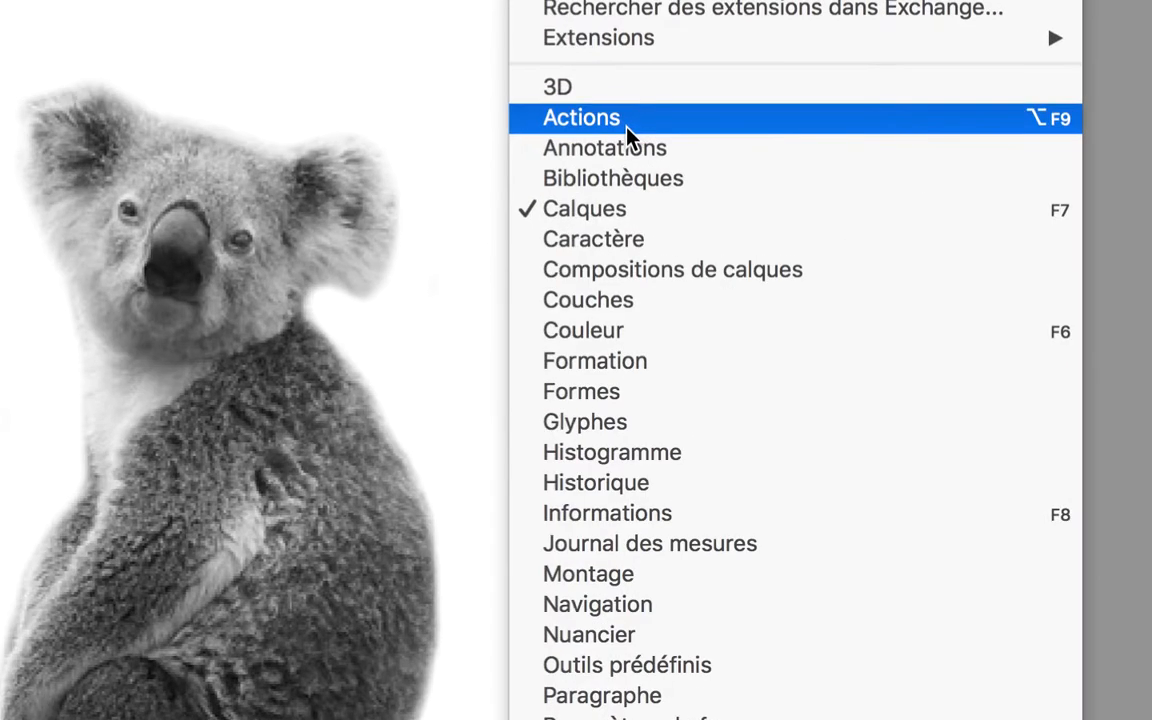
left_click(626, 126)
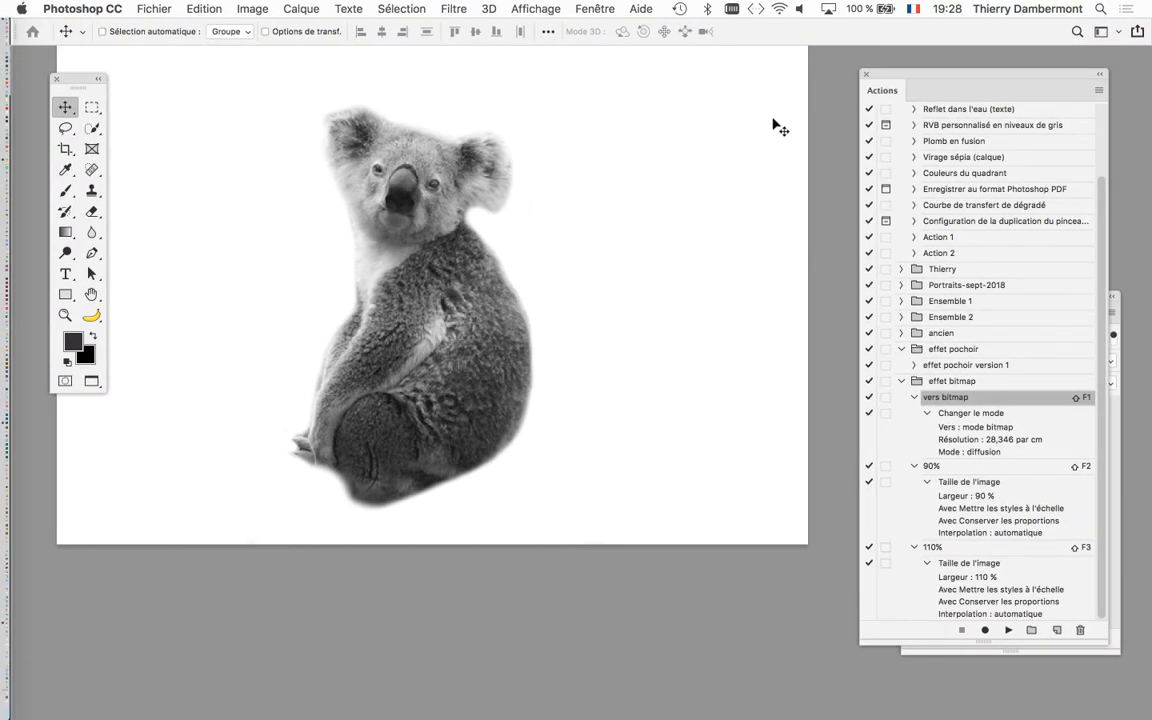
left_click_drag(895, 76, 636, 44)
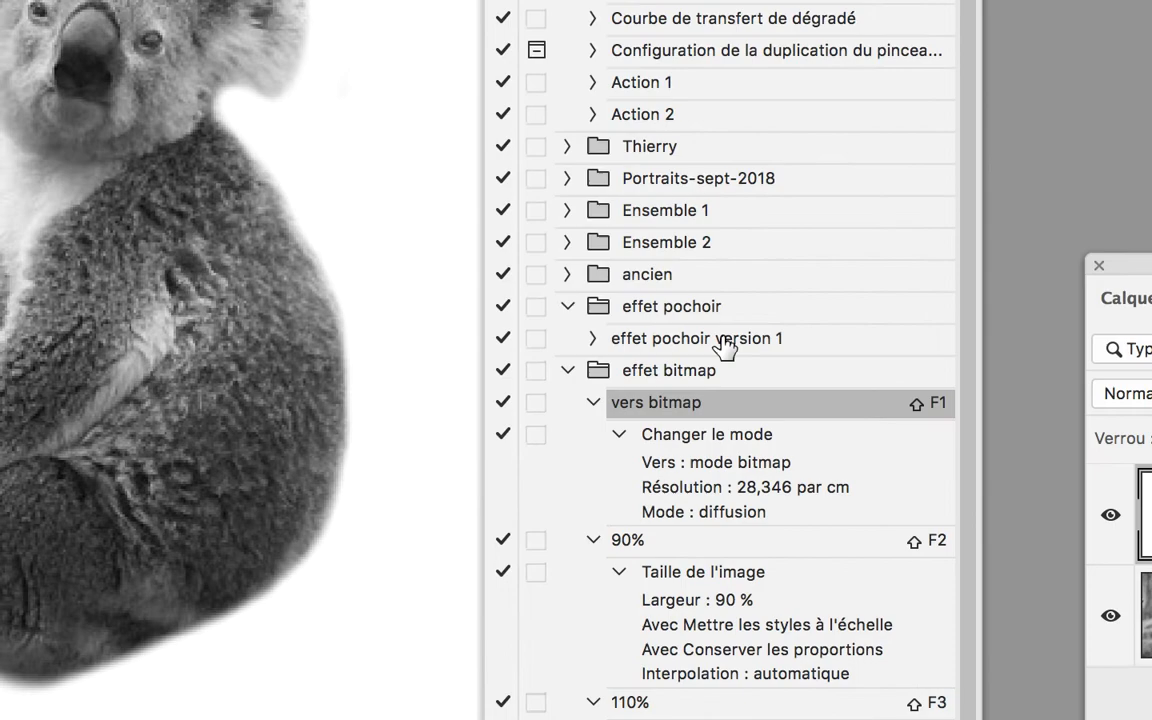
Collapse the Actions par défaut set in the list of actions
scroll(638, 150, "up", 3)
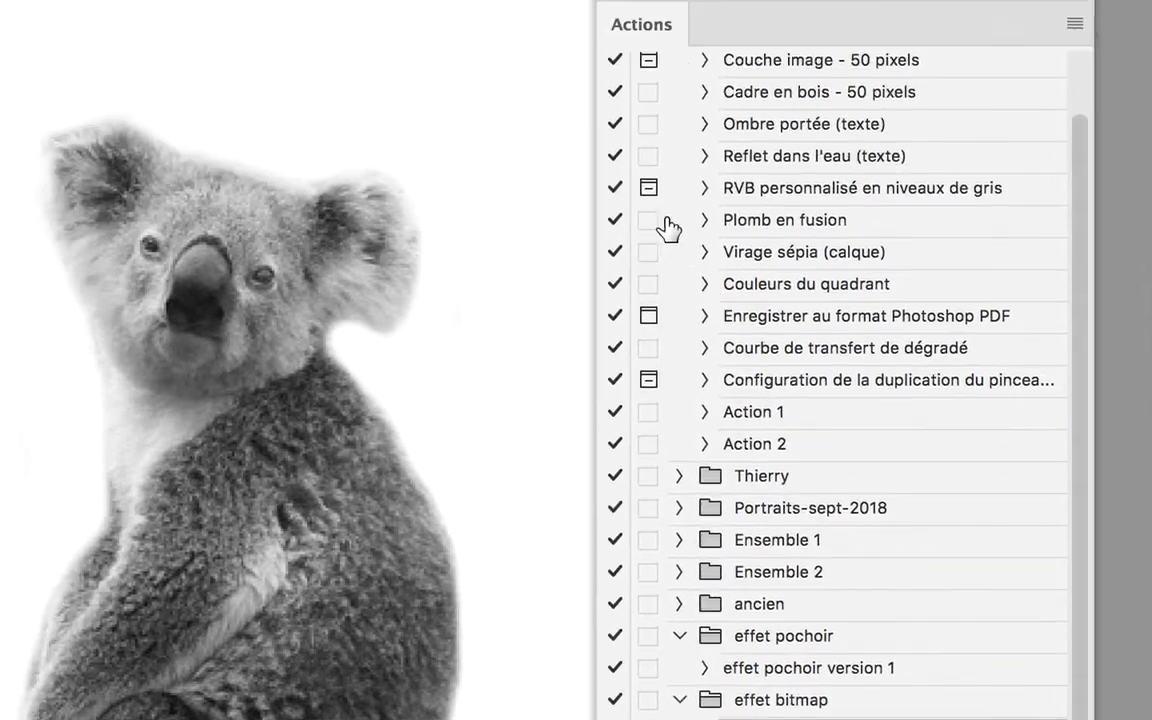
scroll(677, 175, "up", 2)
left_click(667, 160)
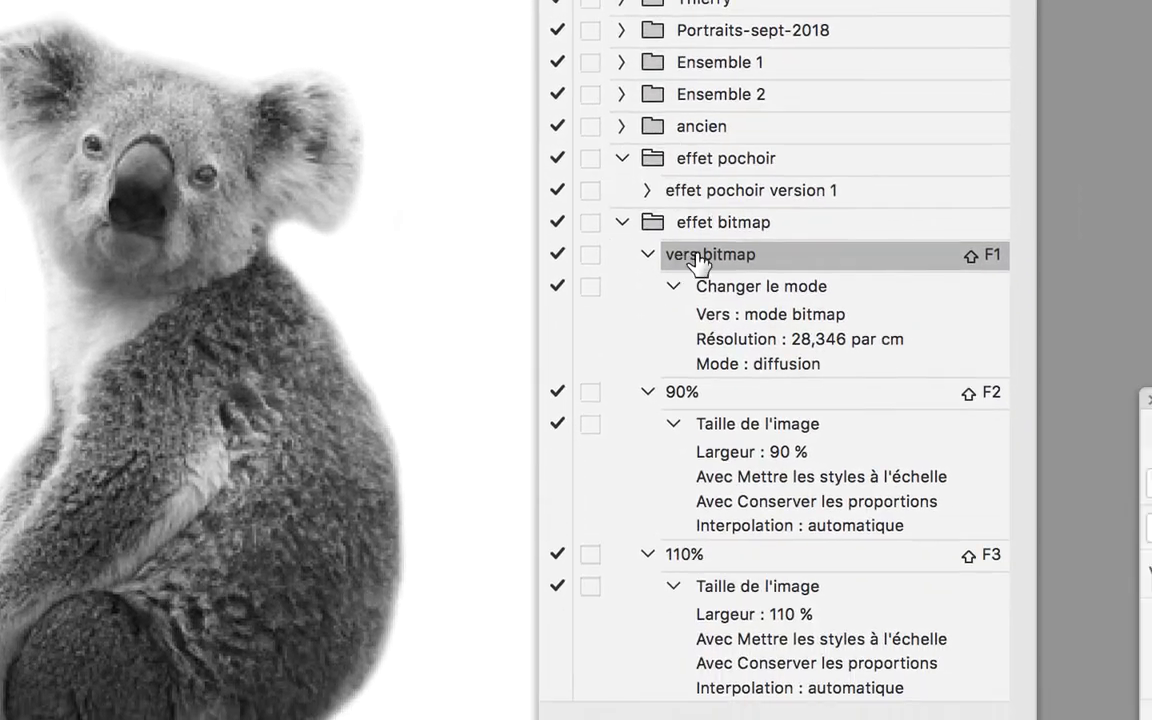
Examine the recorded settings of the vers bitmap, 90% and 110% actions in the effet bitmap set
left_click(712, 226)
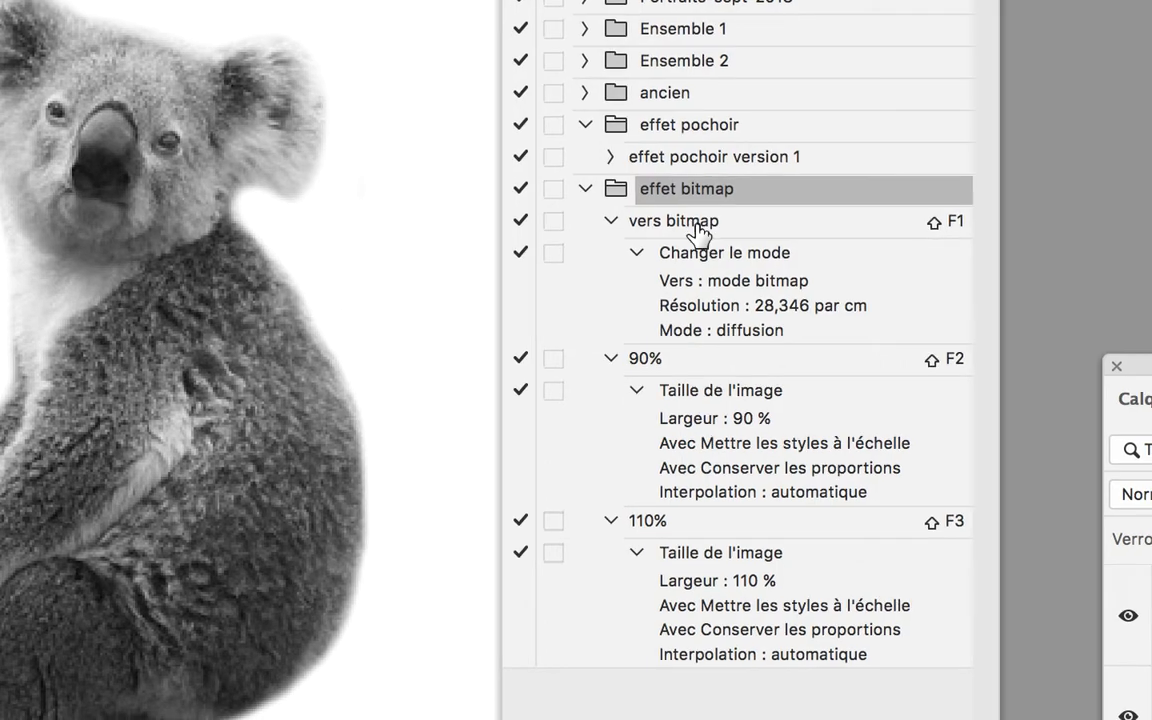
left_click(697, 229)
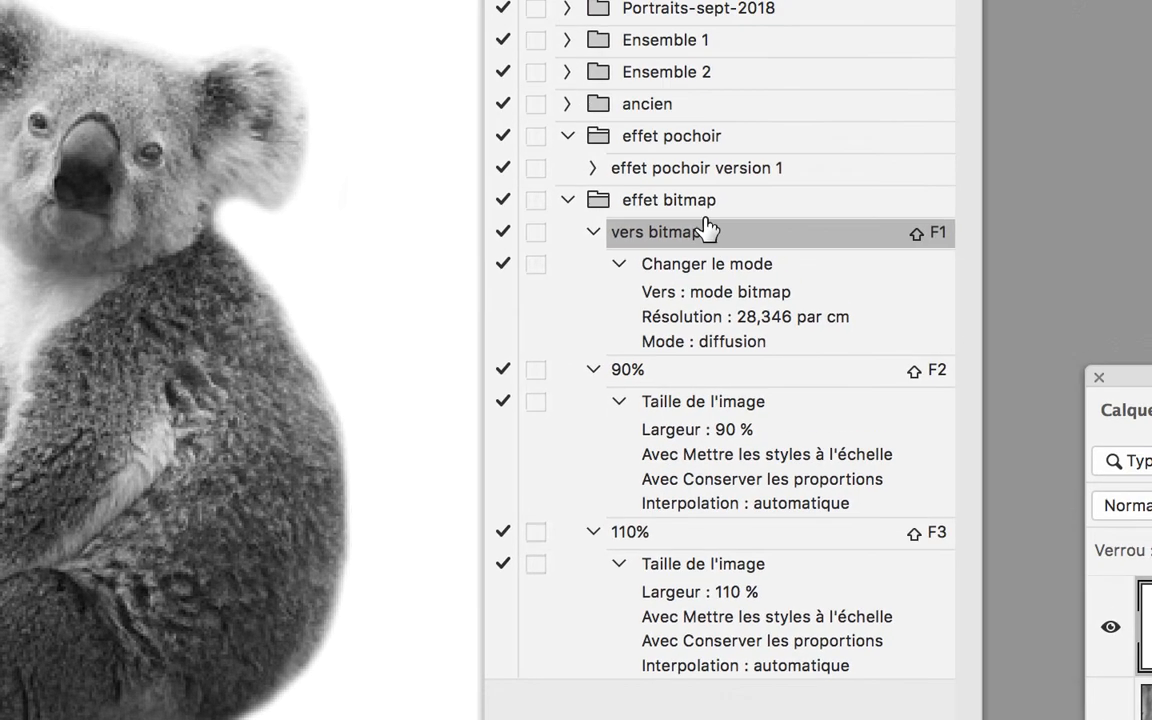
left_click(692, 194)
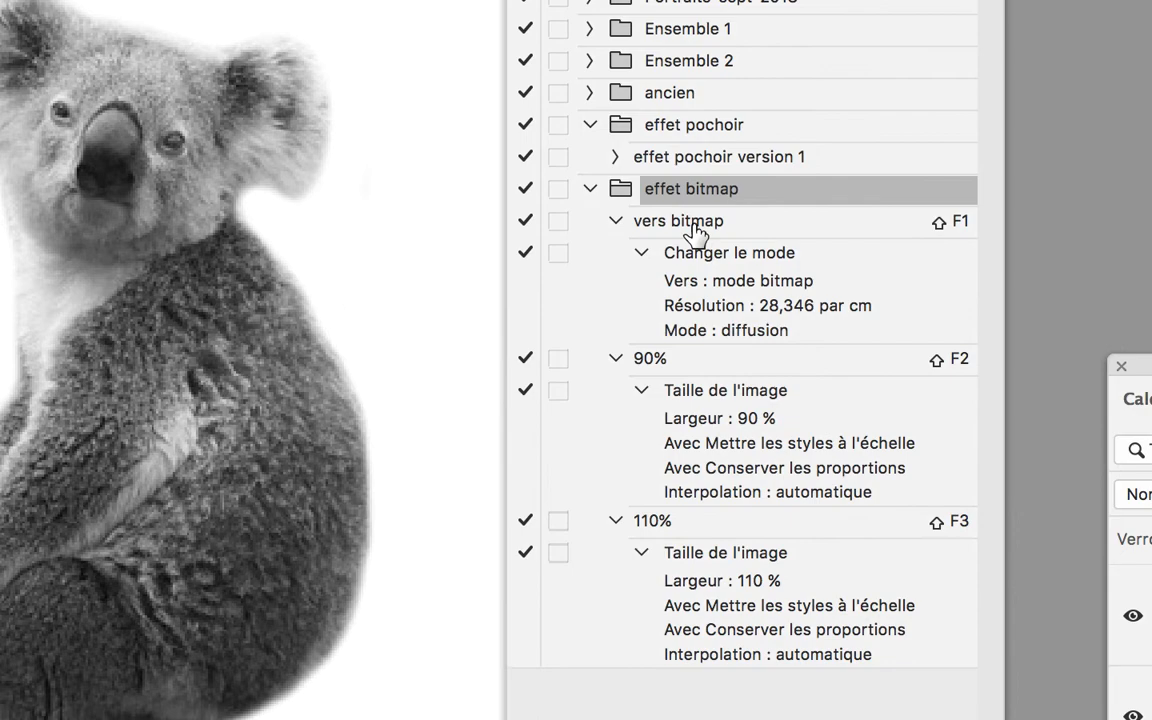
left_click(697, 229)
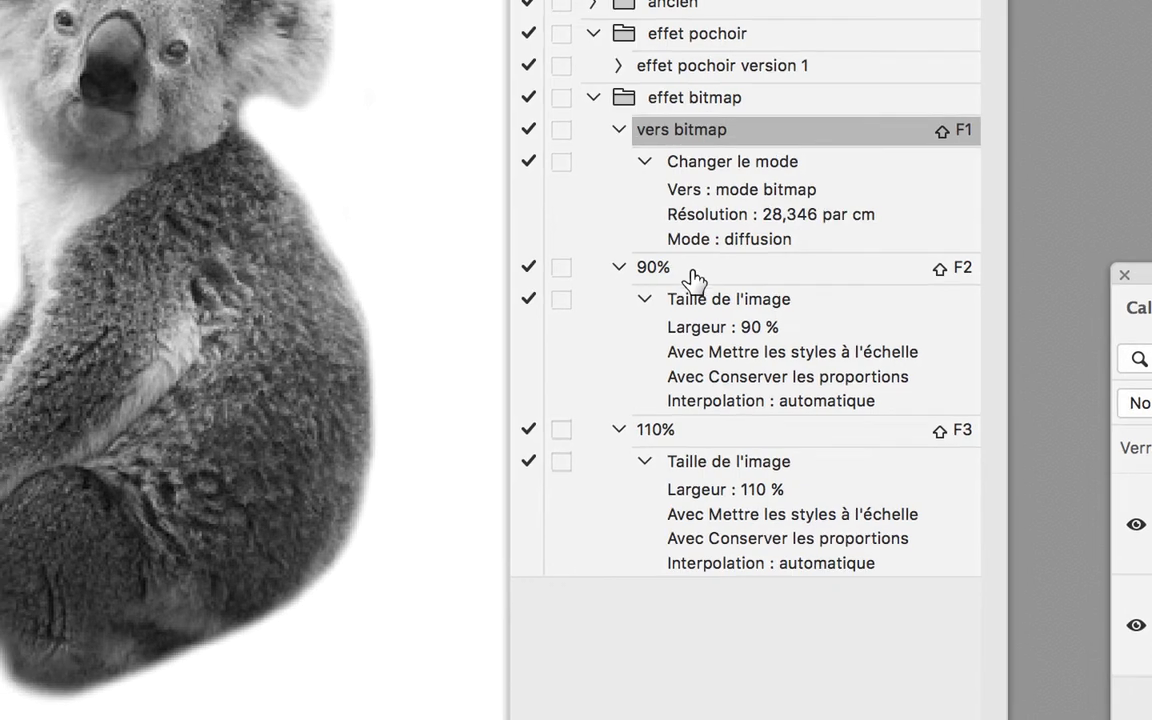
left_click(692, 270)
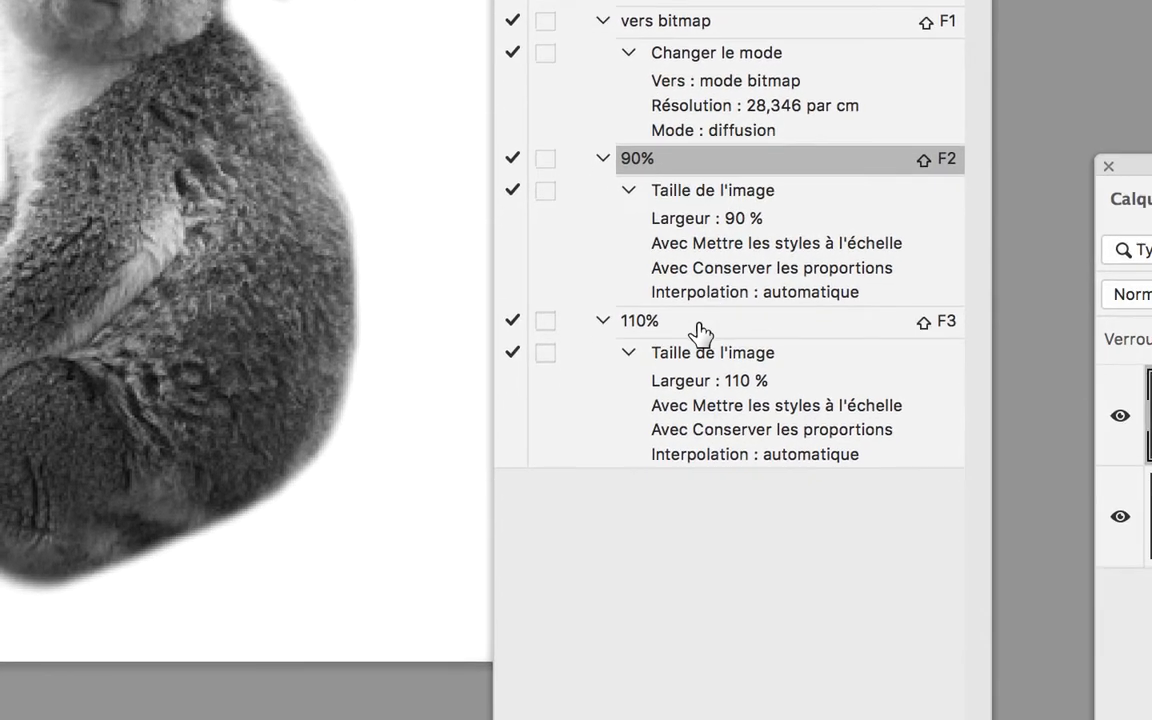
left_click(668, 398)
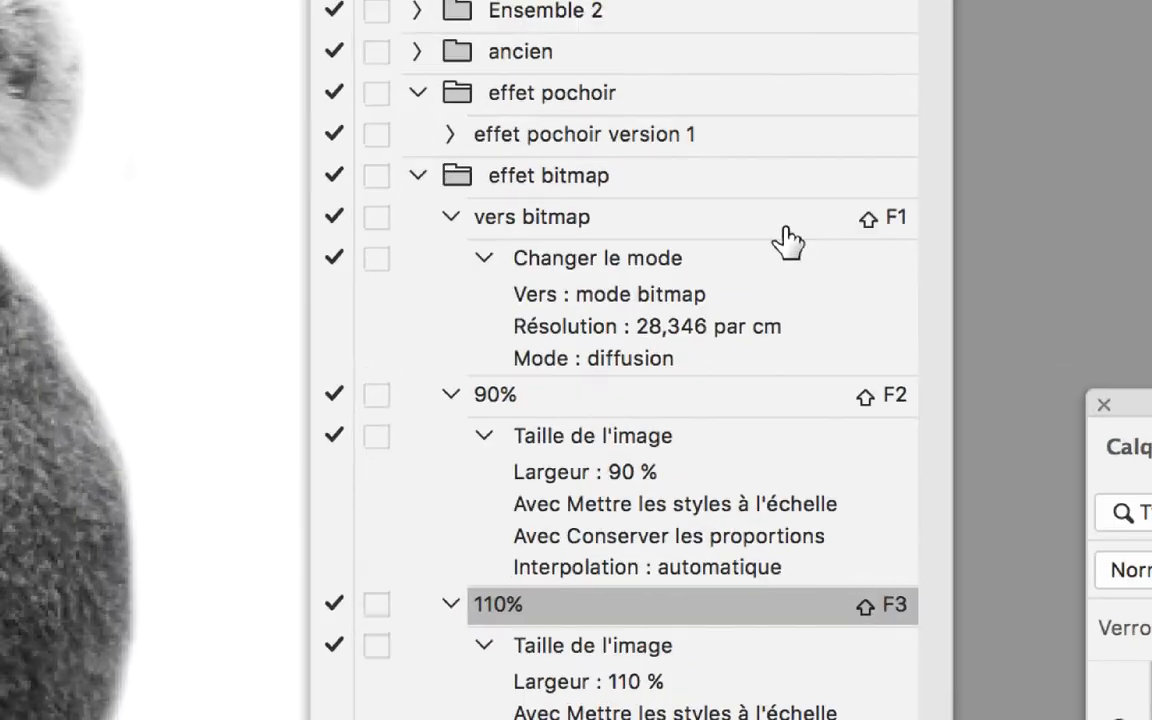
Check the function key assignment in the options of the vers bitmap action
left_click(780, 224)
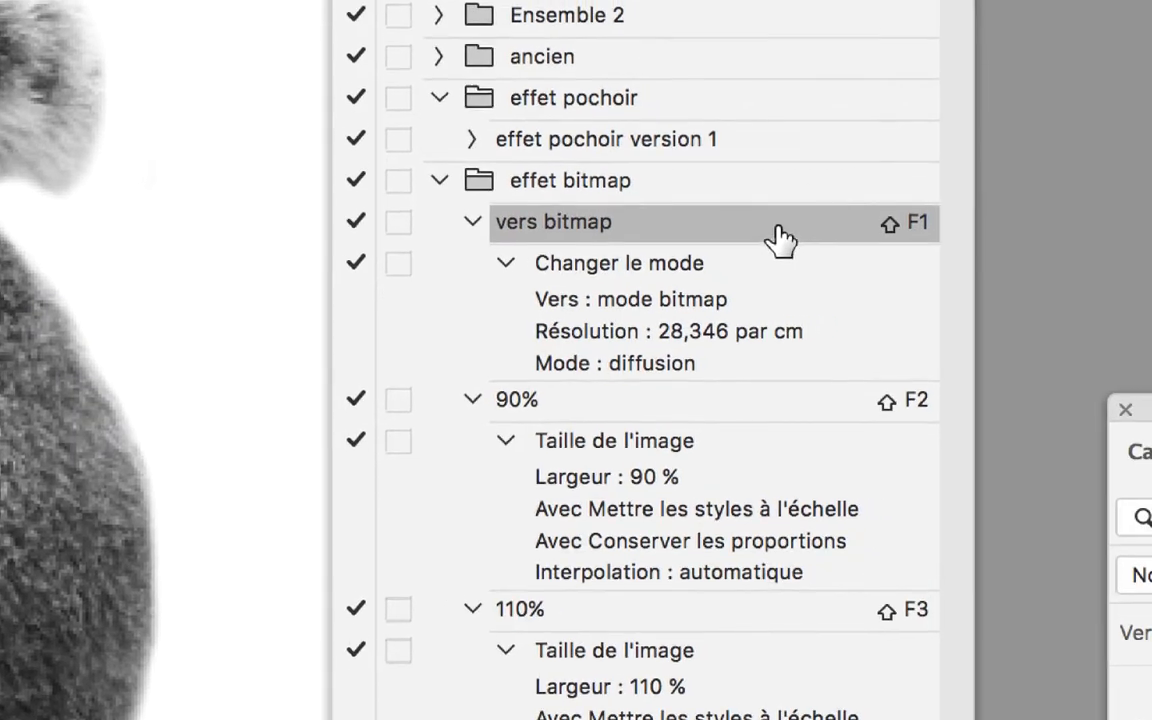
double_click(780, 235)
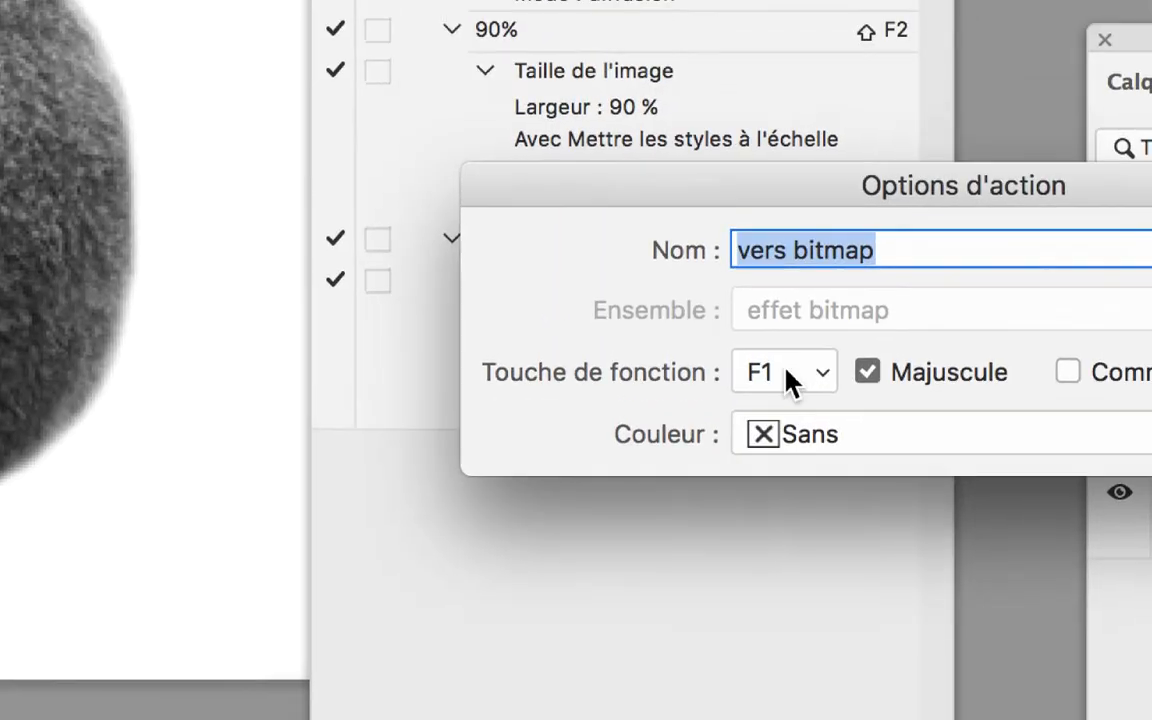
left_click(789, 369)
left_click(789, 372)
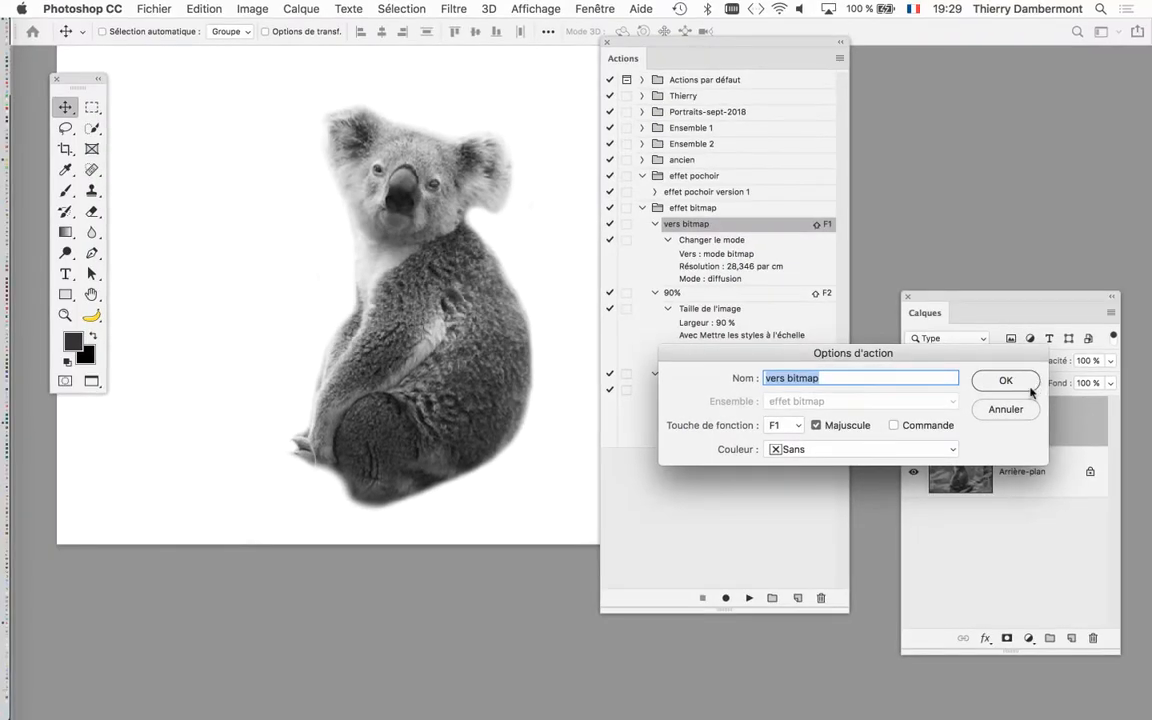
left_click(1030, 389)
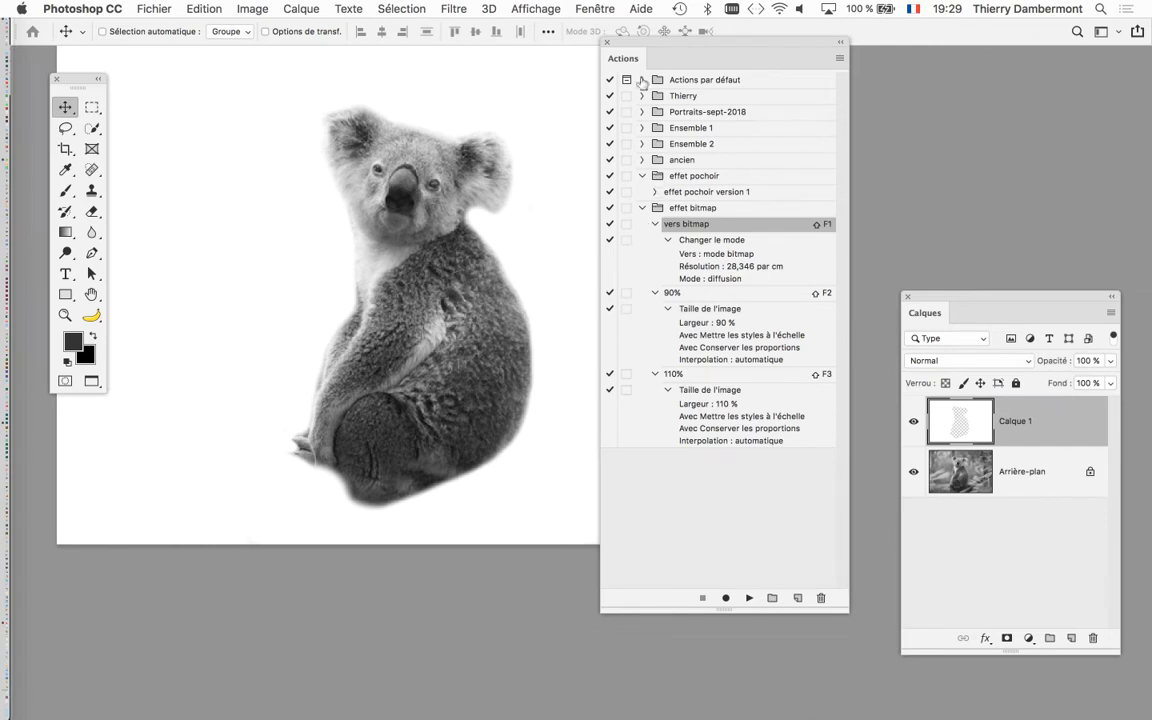
Move the Actions panel away from the koala, test the vers bitmap action on the image and undo it
left_click_drag(639, 50, 749, 80)
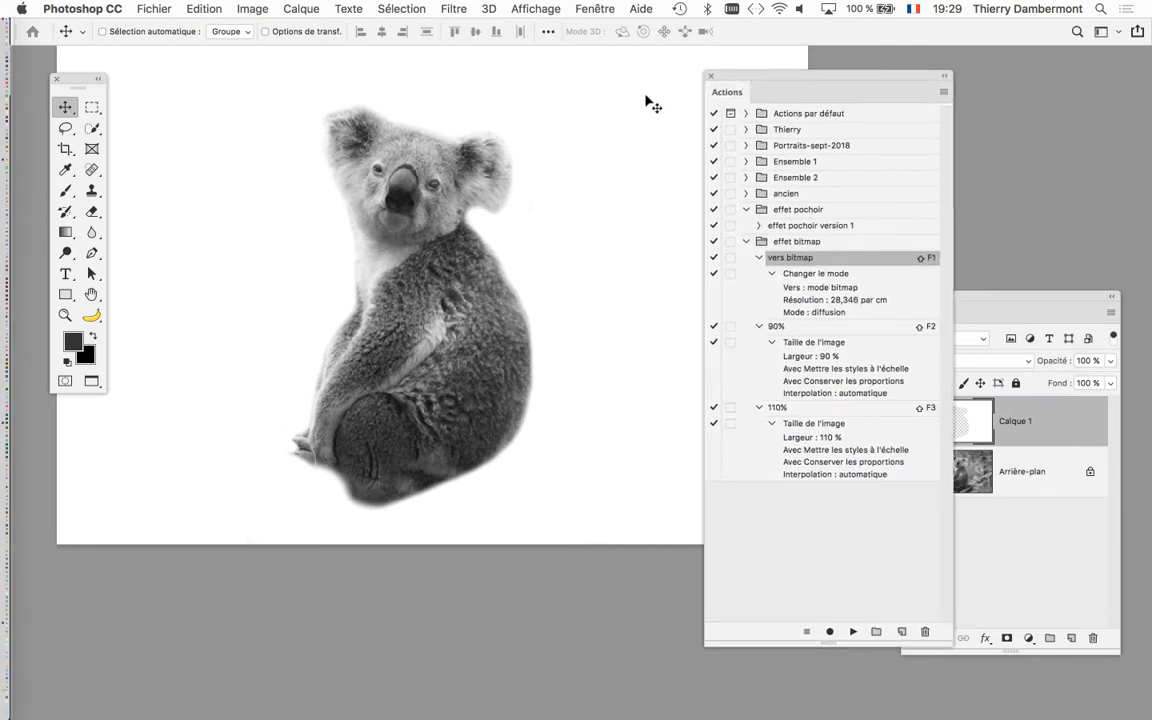
key("F1")
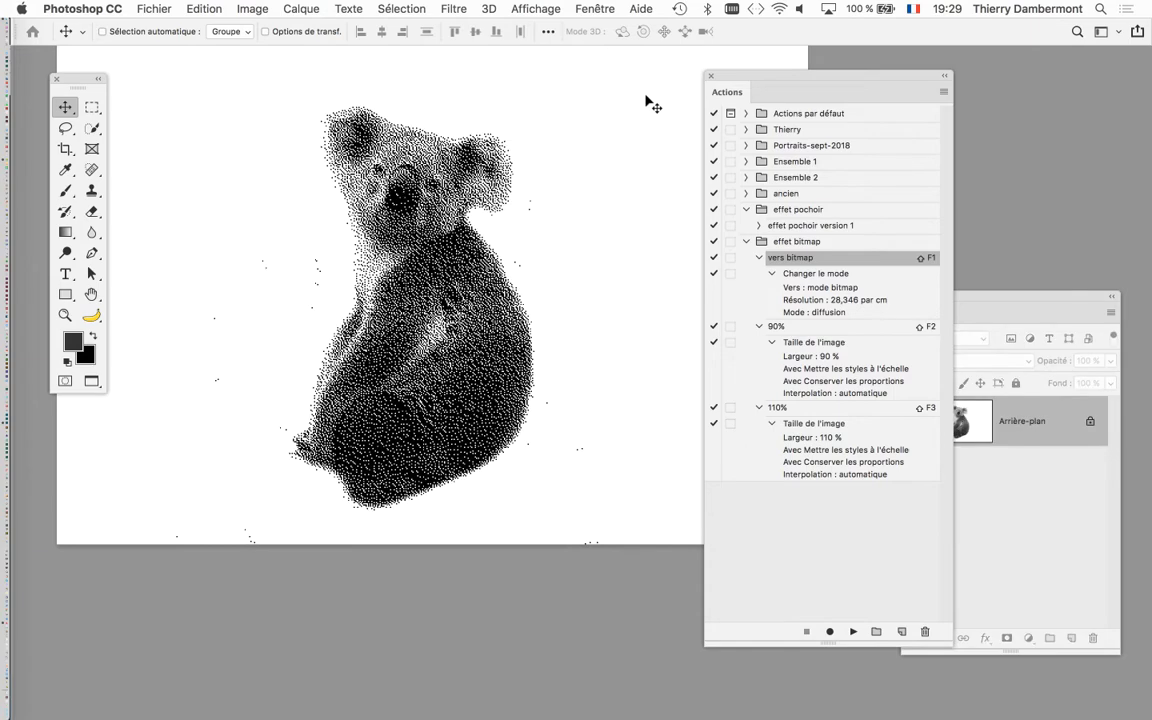
key("super+z")
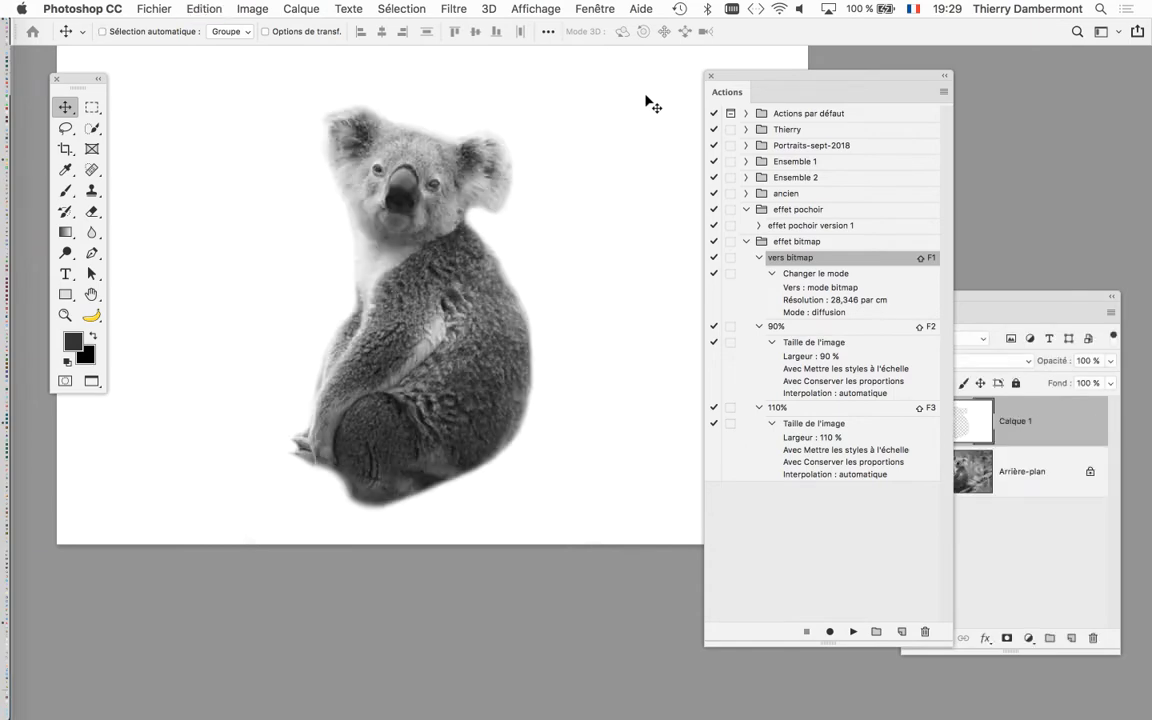
Shrink the image once with the 90% action, and test the vers bitmap action on it before undoing the conversion
key("F2")
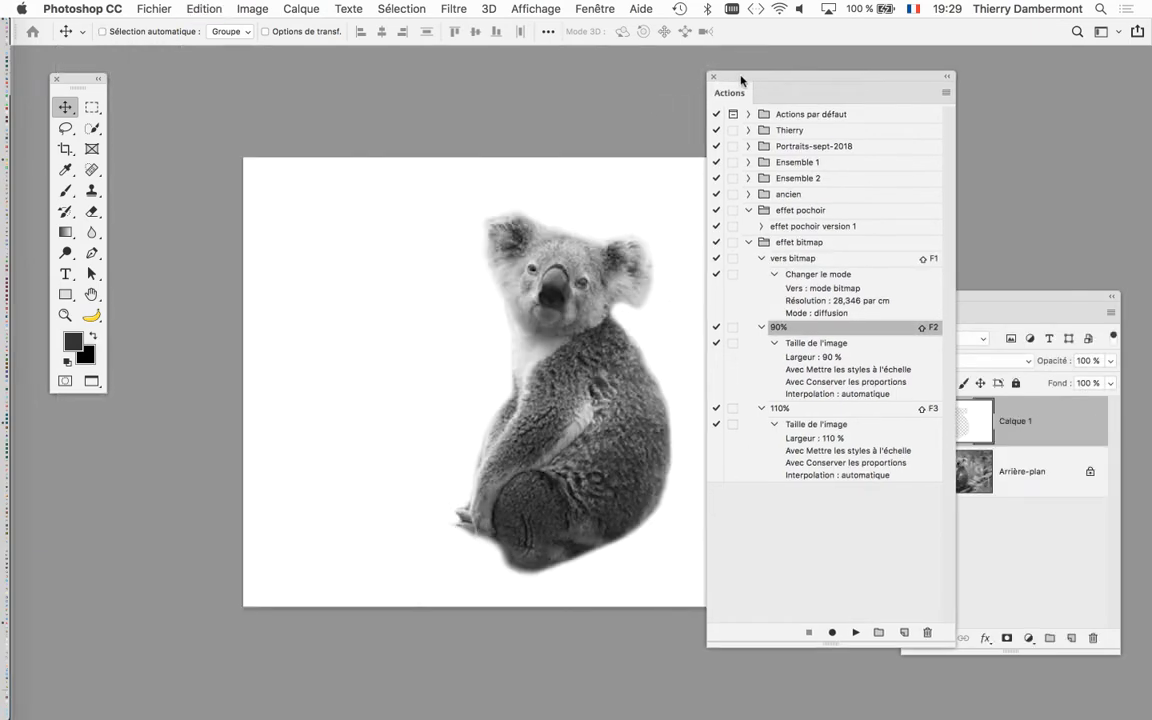
left_click_drag(714, 87, 906, 88)
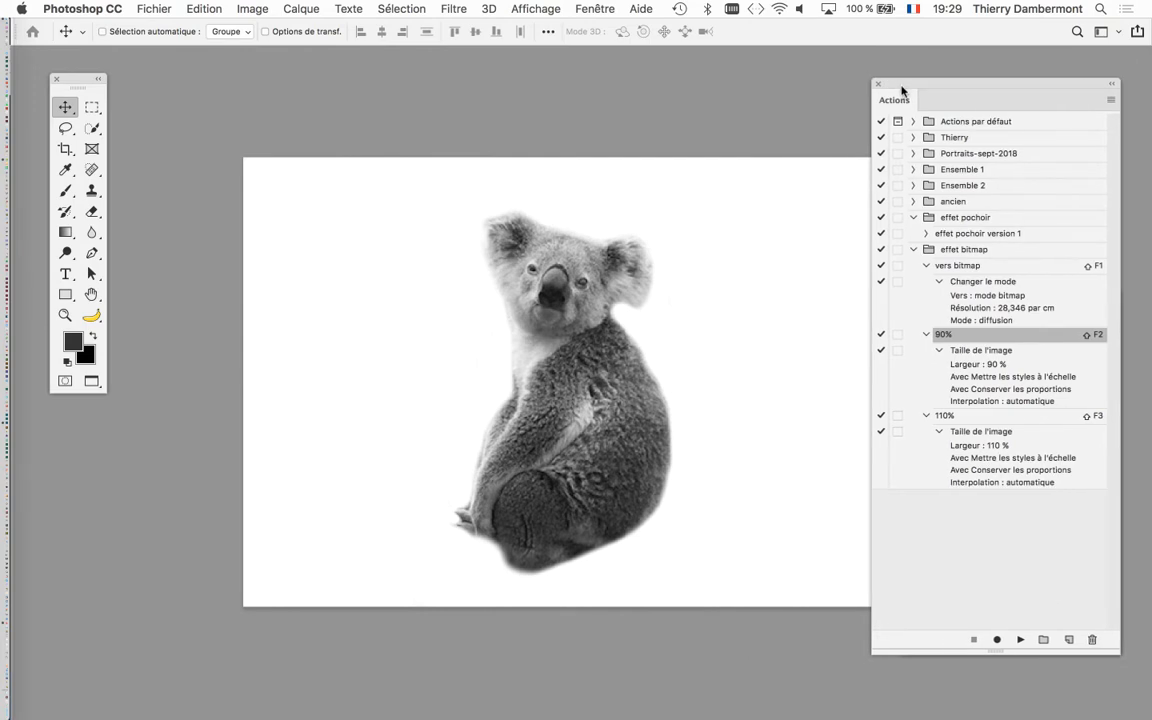
key("F1")
key("super+z")
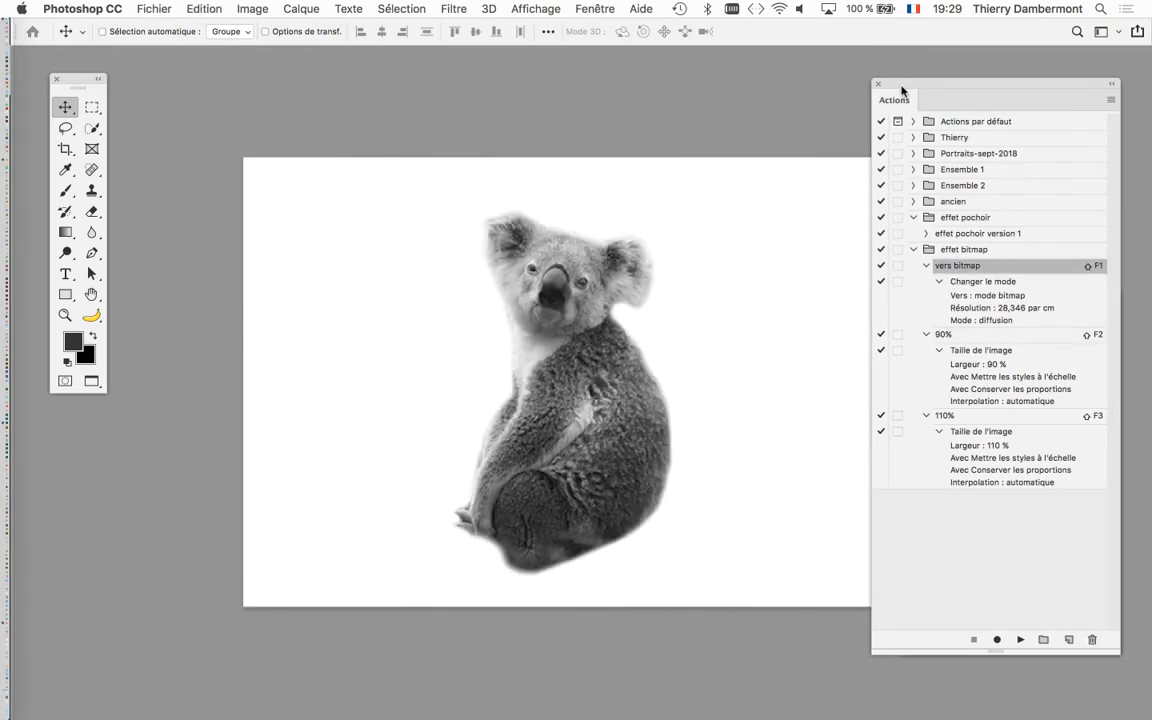
Shrink the image further with three runs of the 90% action, and test the vers bitmap conversion before undoing it
key("F2")
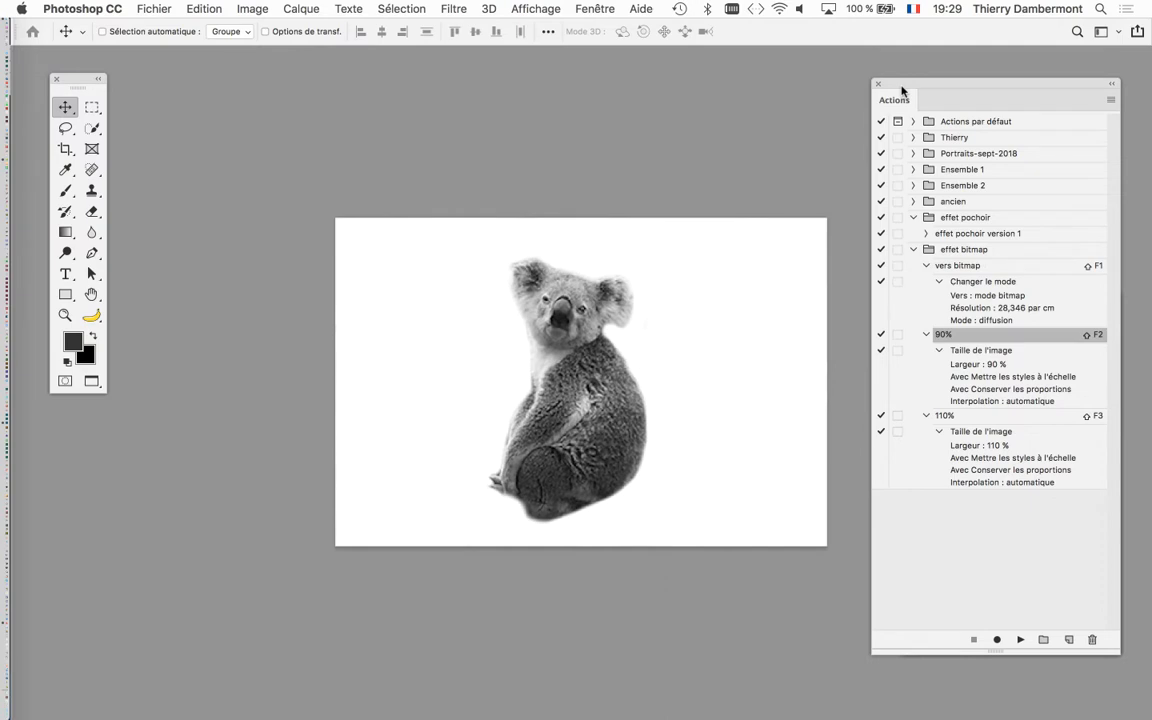
key("F1")
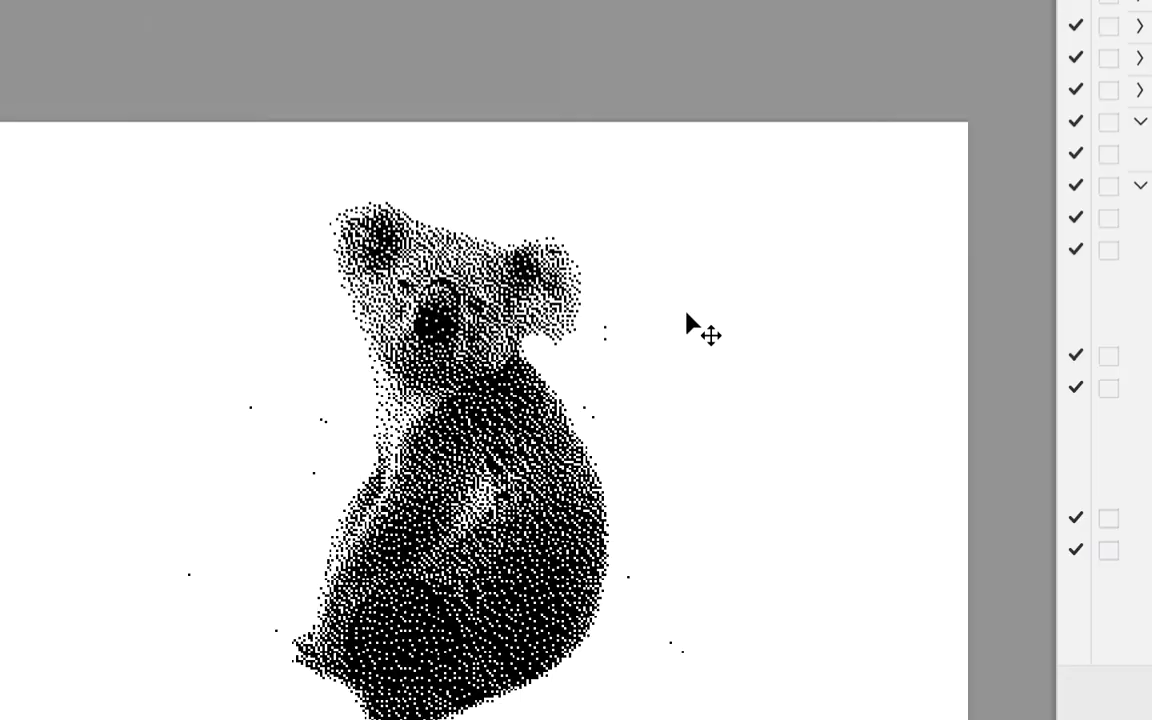
key("super+z")
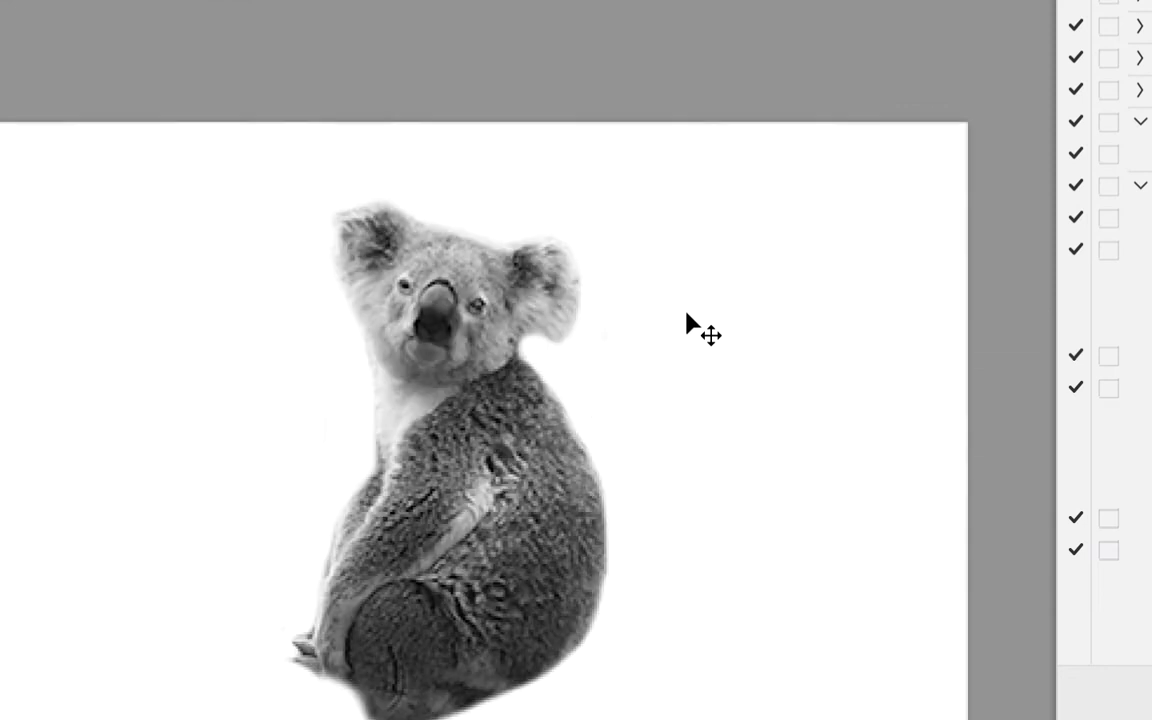
Reduce the image once more with the 90% action and convert it with the vers bitmap action to judge the coarser dots
scroll(687, 315, "down", 3)
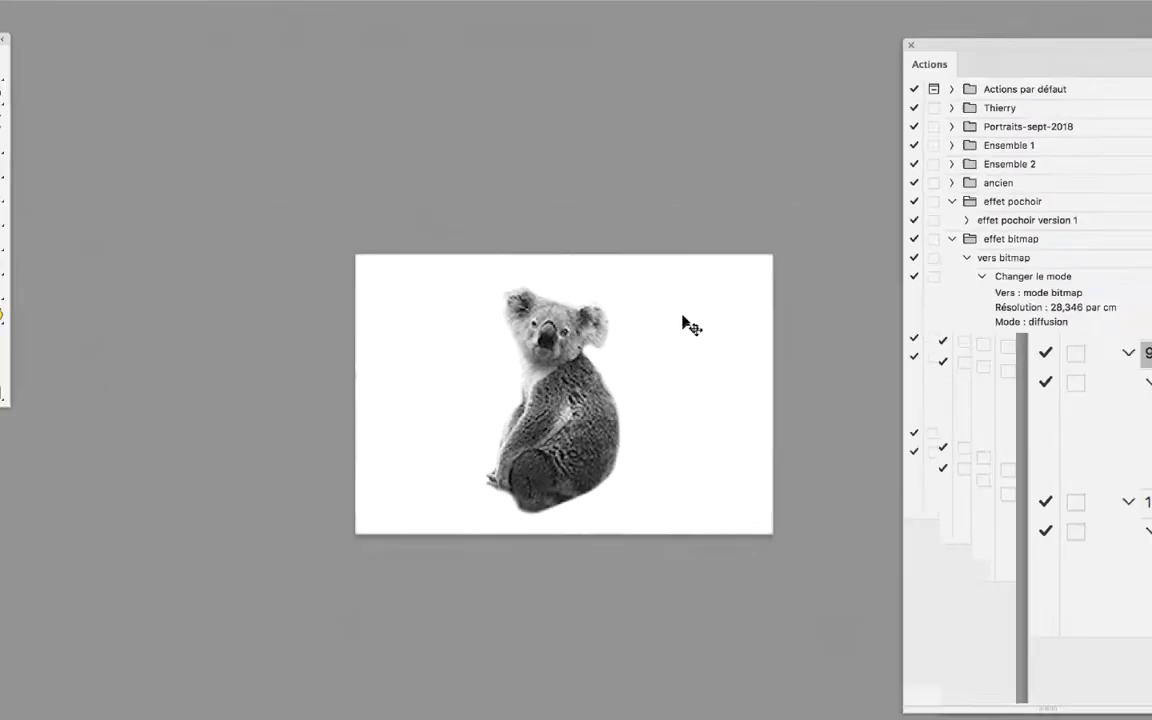
key("F1")
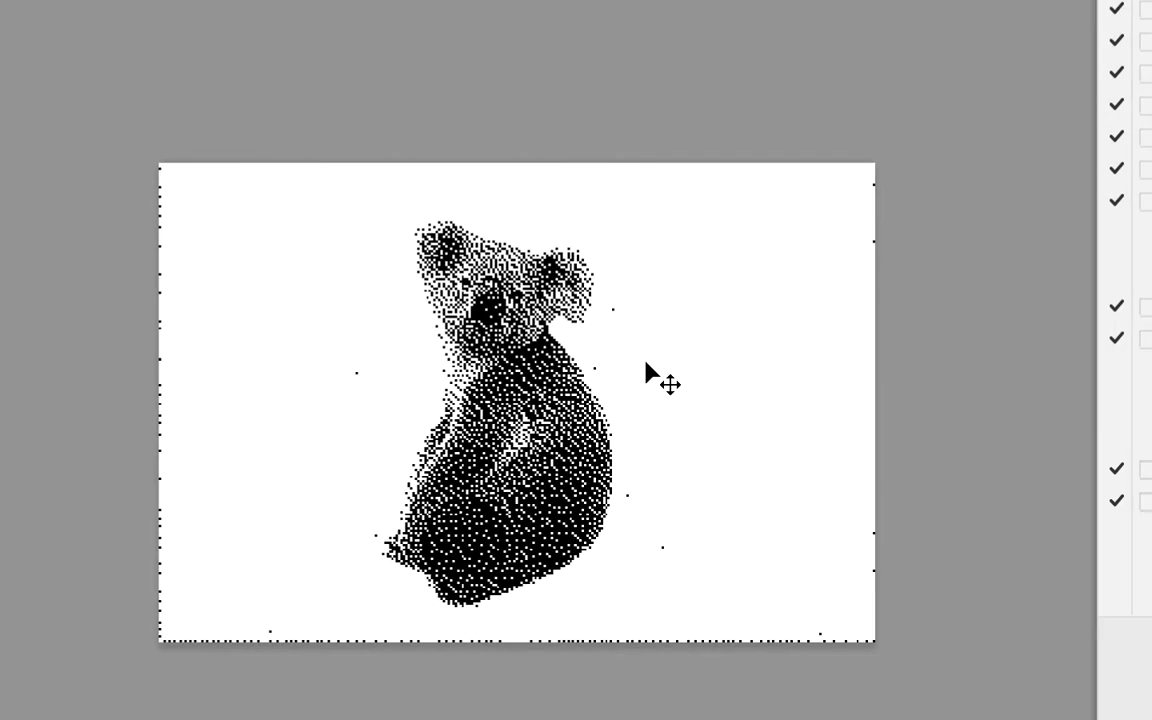
scroll(642, 364, "up", 1)
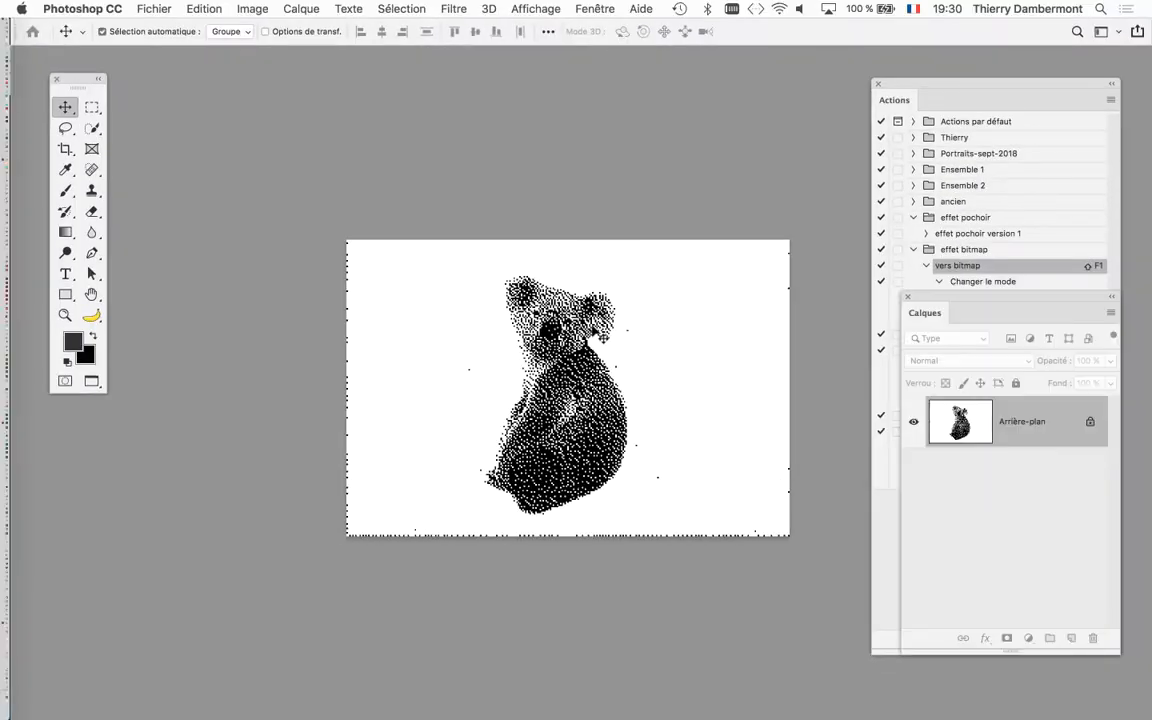
key("super+plus")
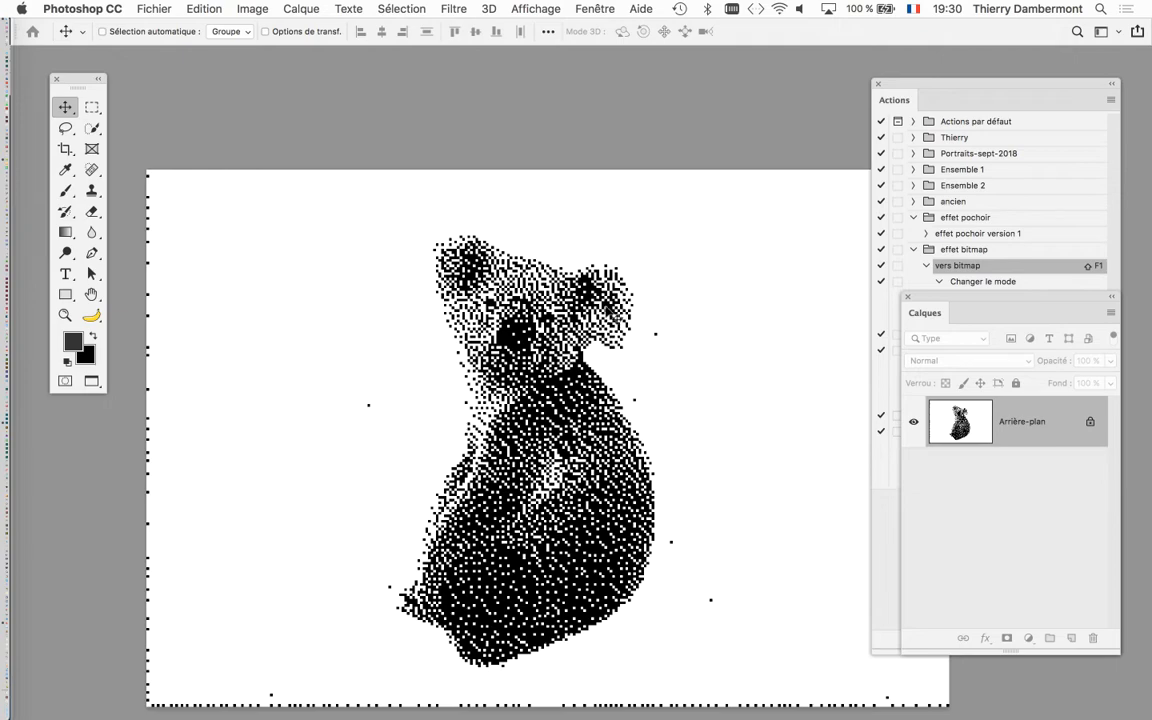
Revert the koala document to its saved version
left_click(152, 8)
left_click(199, 188)
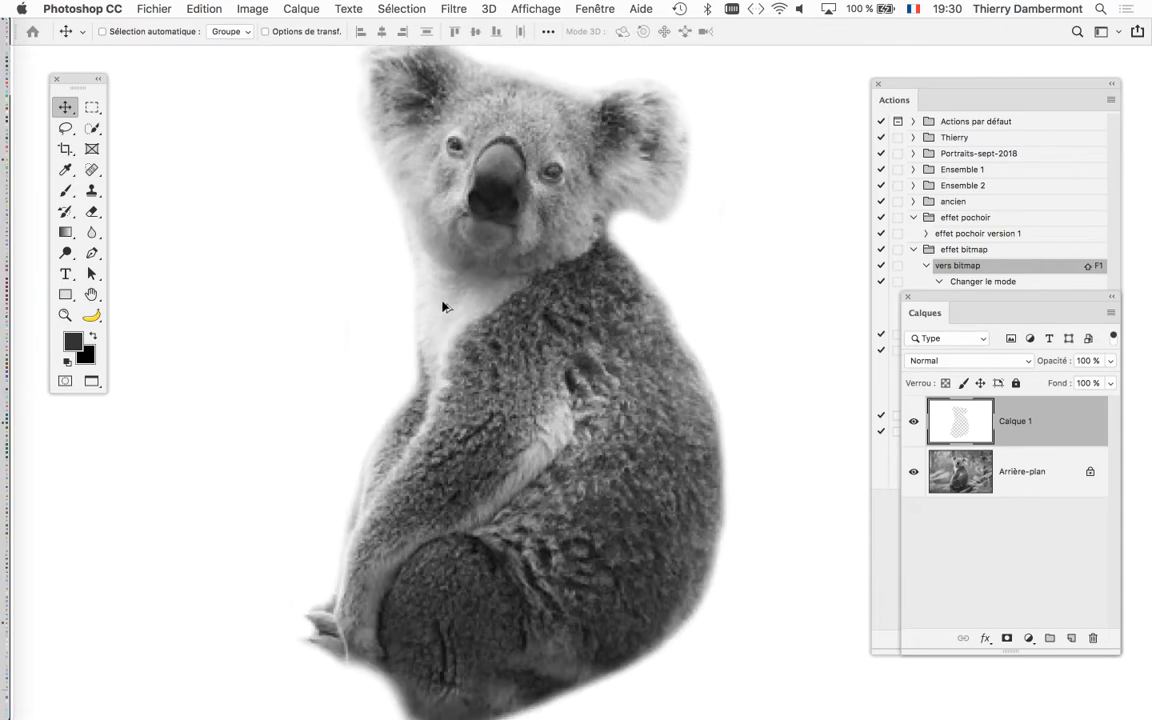
Enlarge the image twice with the 110% action and convert it to bitmap with the vers bitmap action
scroll(444, 306, "down", 2)
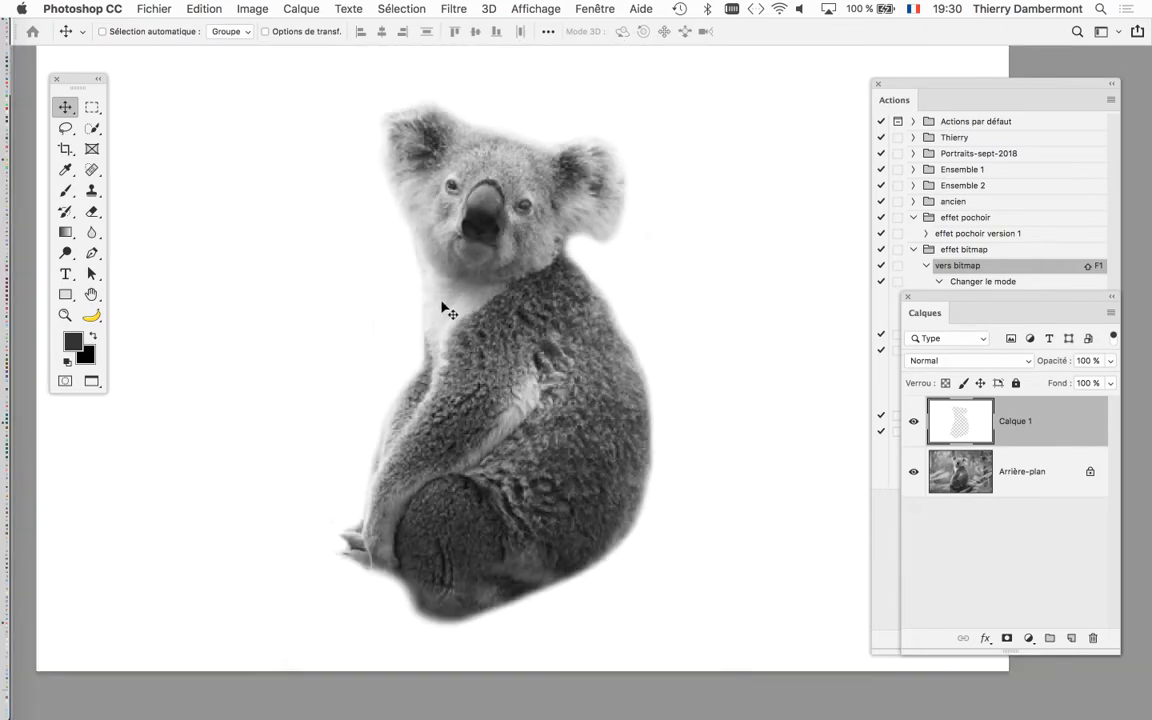
scroll(444, 308, "up", 1)
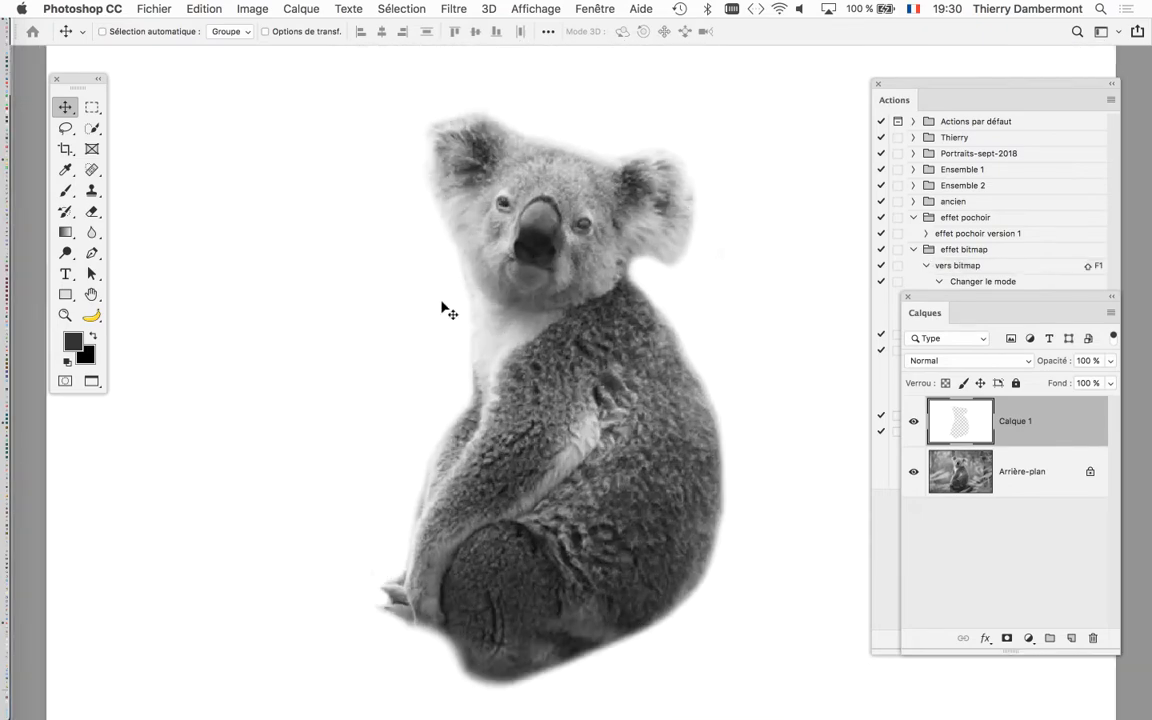
scroll(444, 310, "up", 1)
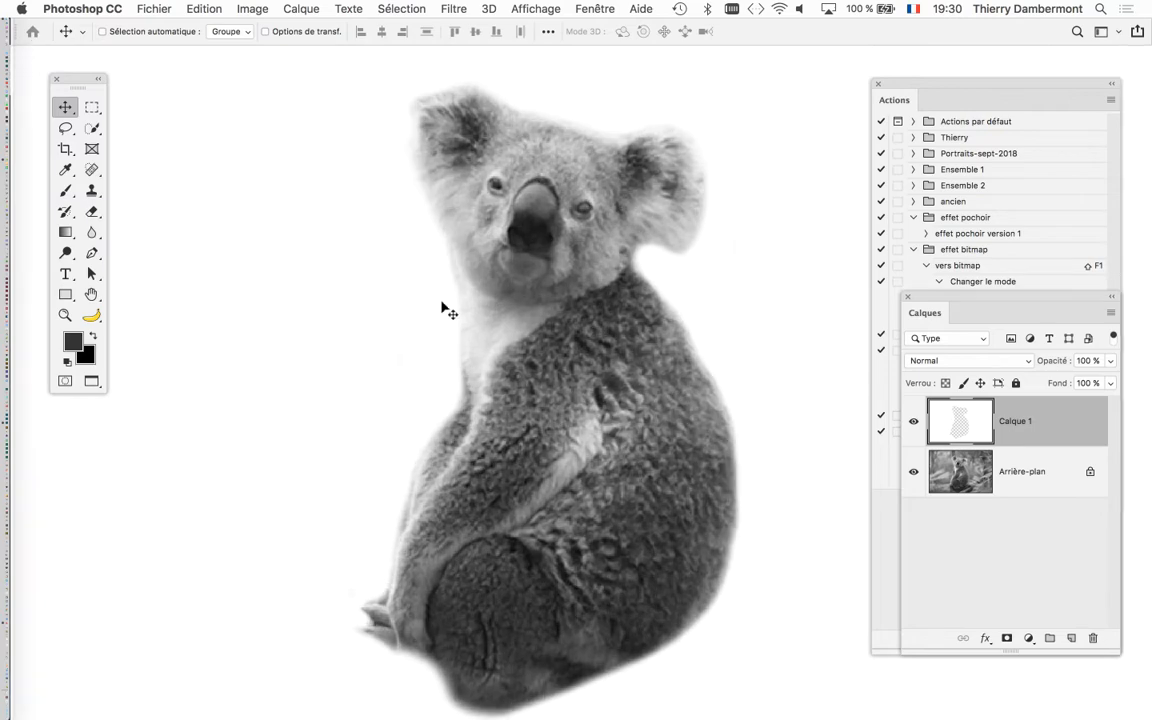
key("shift+F1")
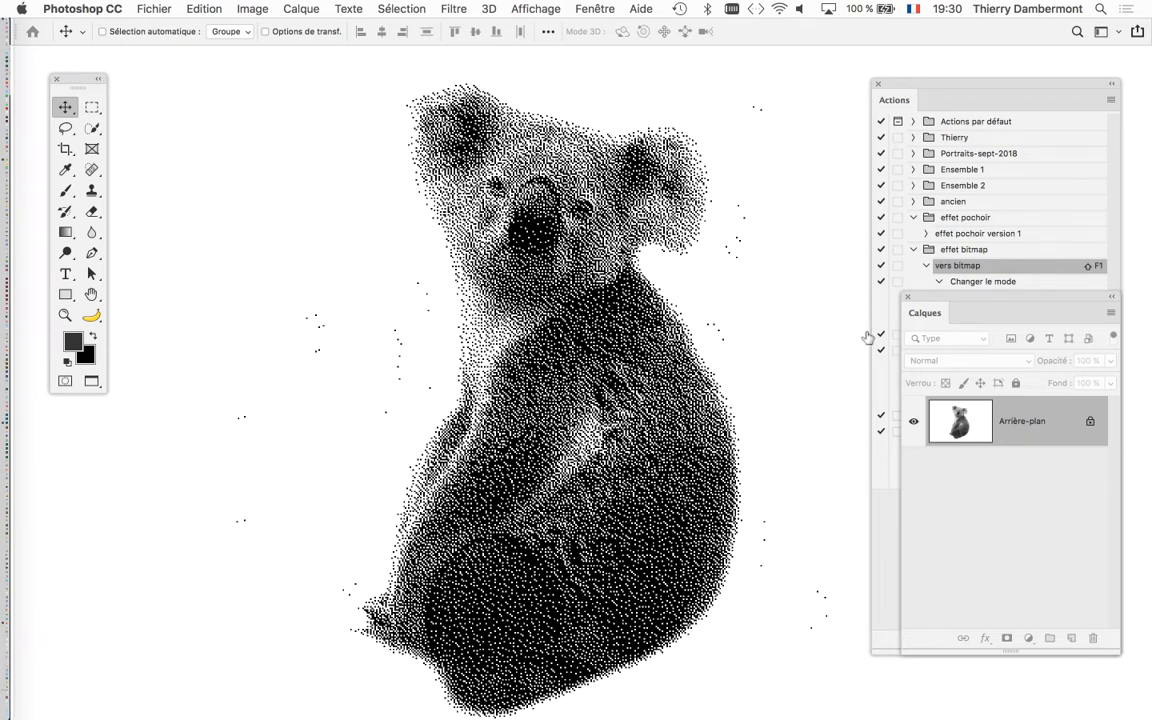
Close the Layers panel, switch to Finder and open koala-06.psd from the koala folder
left_click(907, 297)
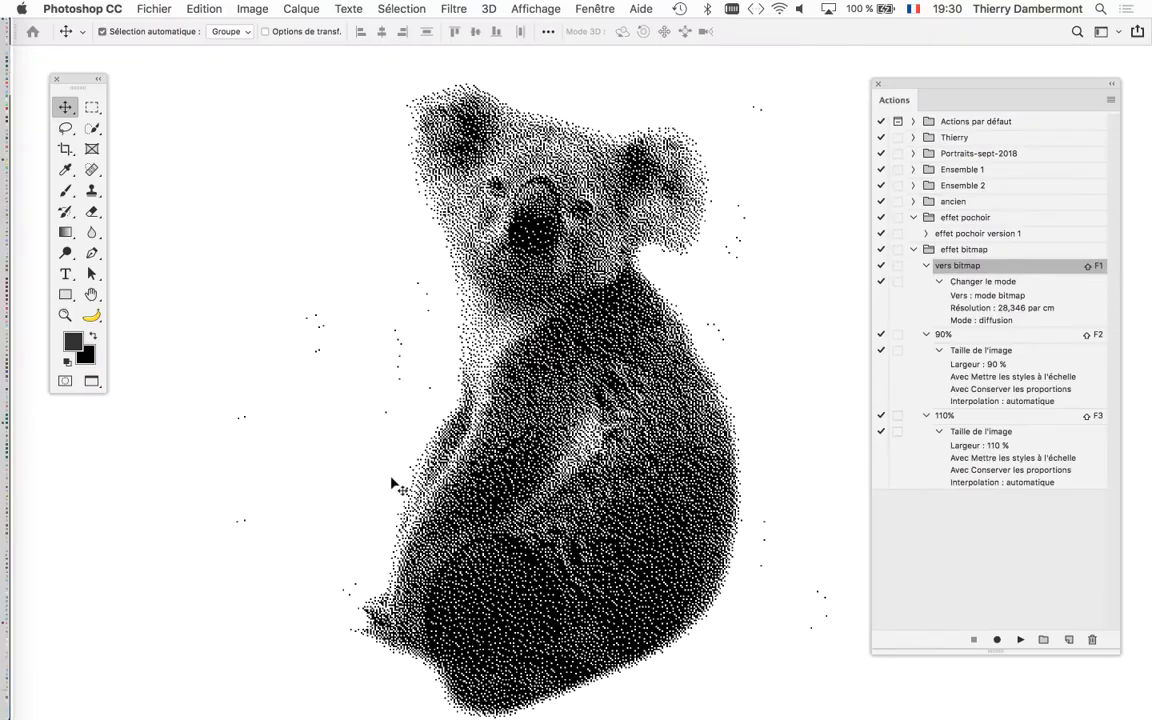
key("super+Tab")
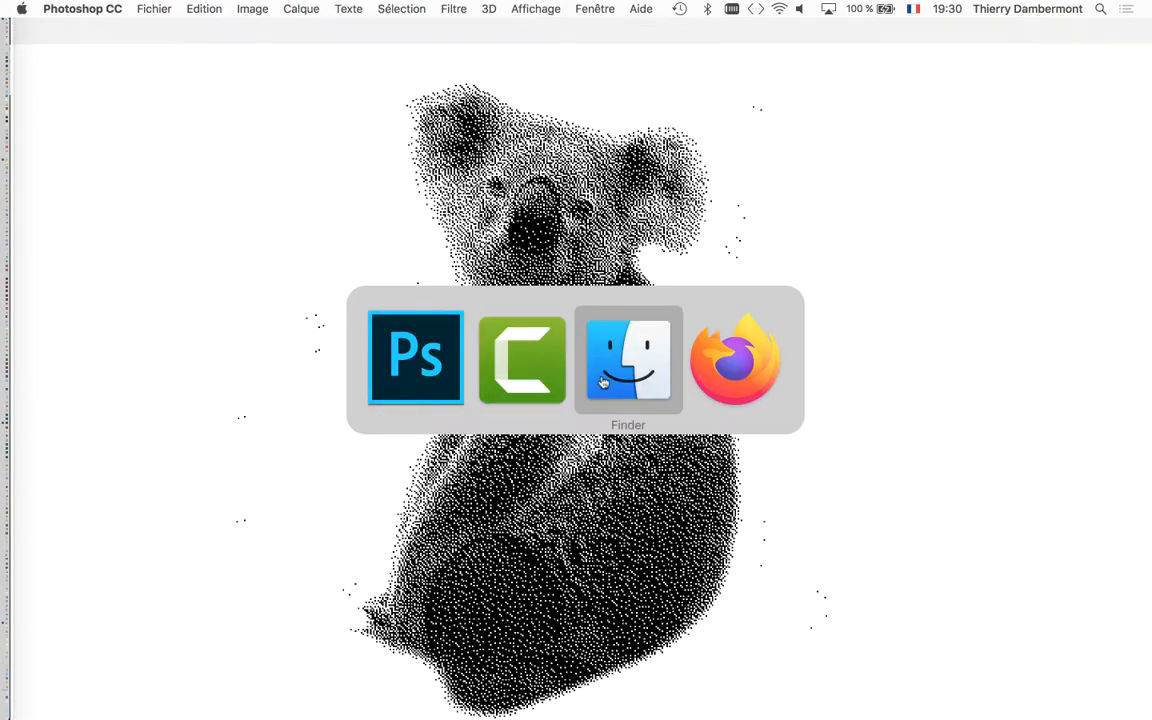
left_click(603, 382)
left_click(976, 183)
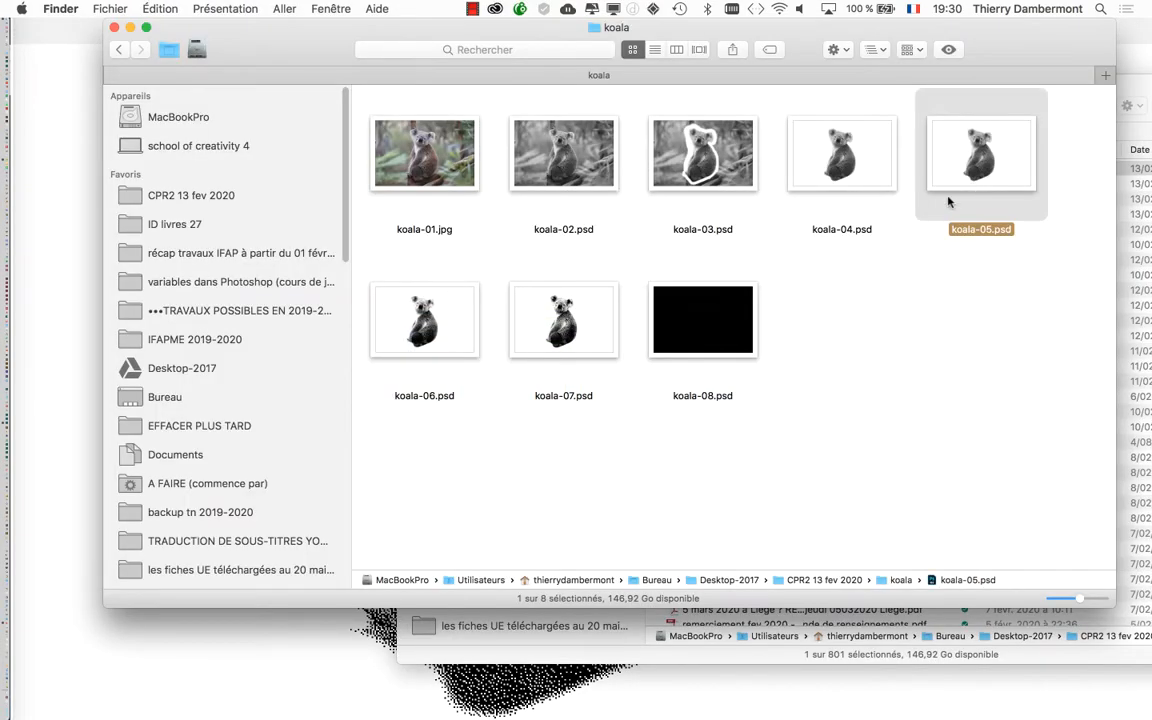
left_click(425, 355)
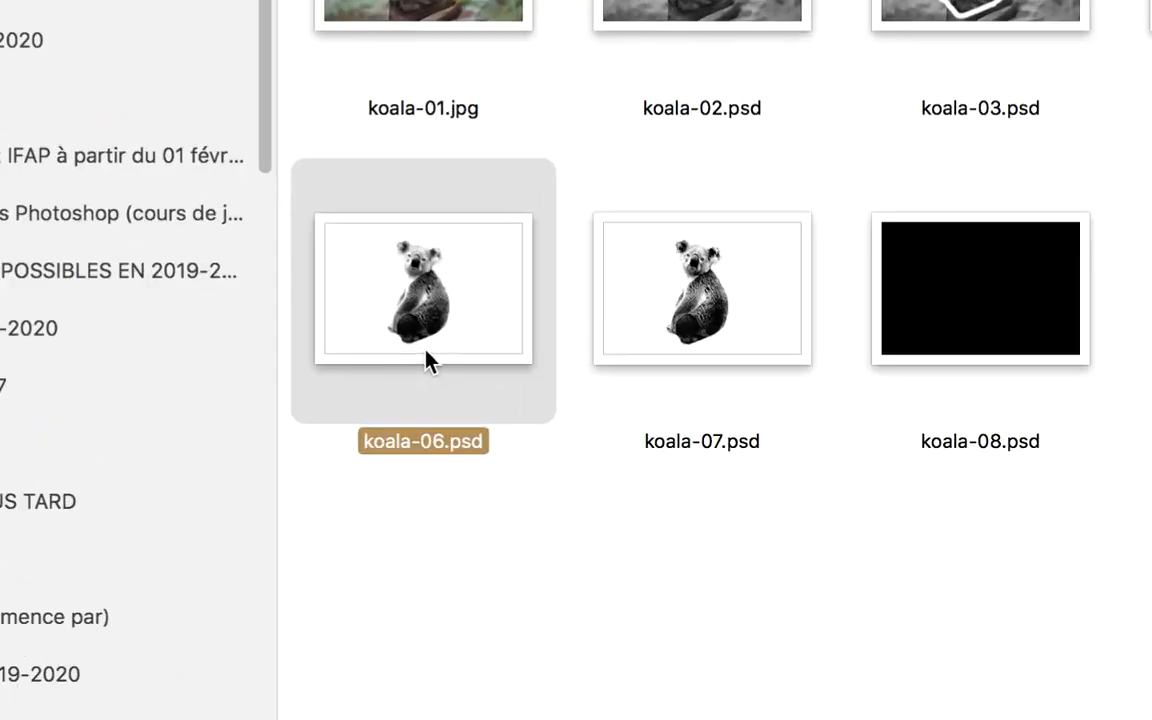
double_click(425, 355)
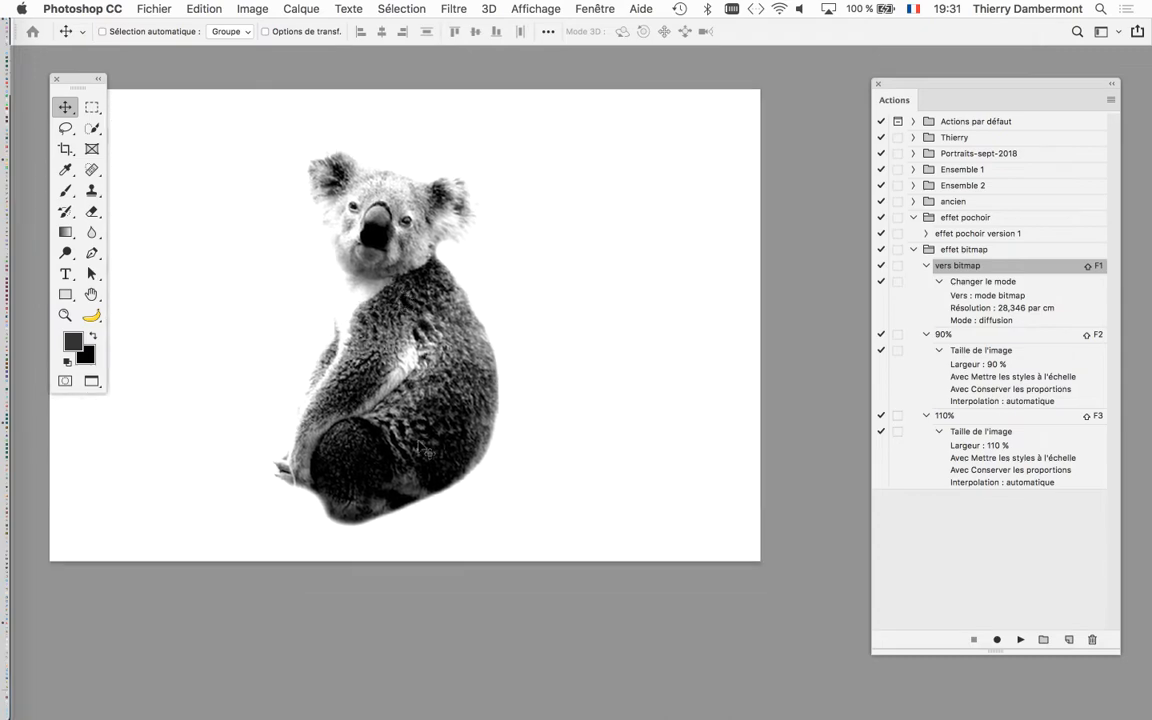
Return to Finder and open koala-07.psd from the koala folder to view its stronger contrast
key("shift+F1")
key("Tab")
key("super+Tab")
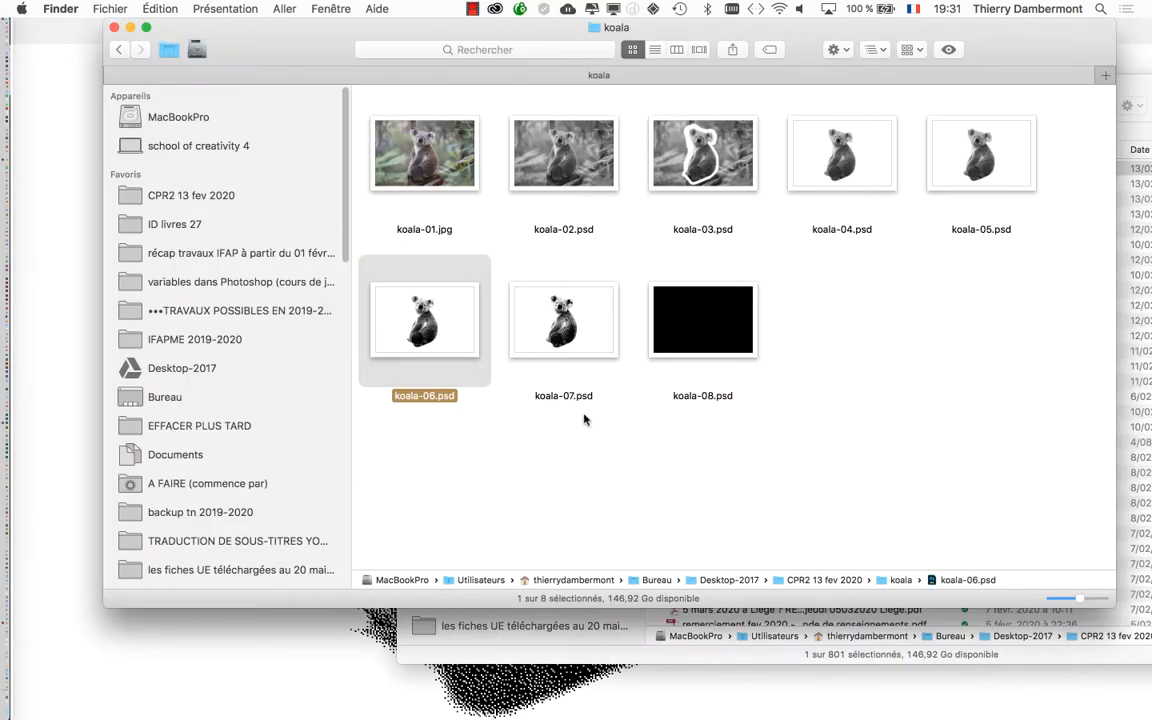
left_click(575, 338)
double_click(575, 338)
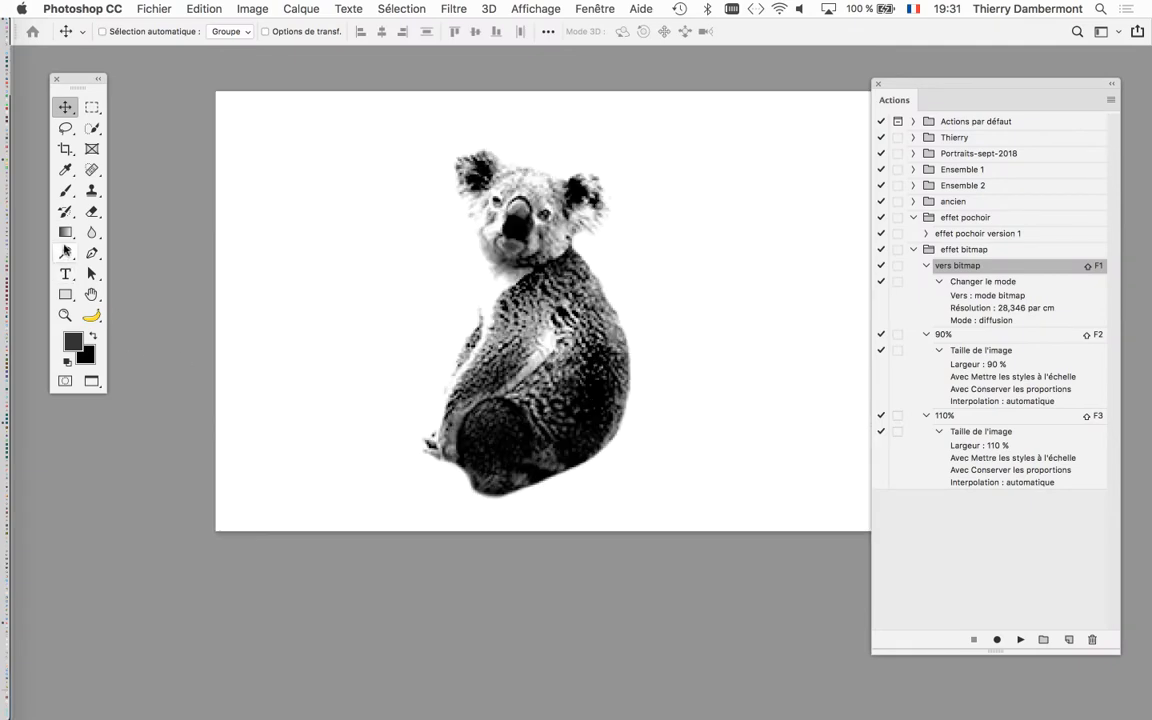
Activate the Burn tool (Outil Densité +) from the Dodge, Burn and Sponge tool group
left_click(66, 255)
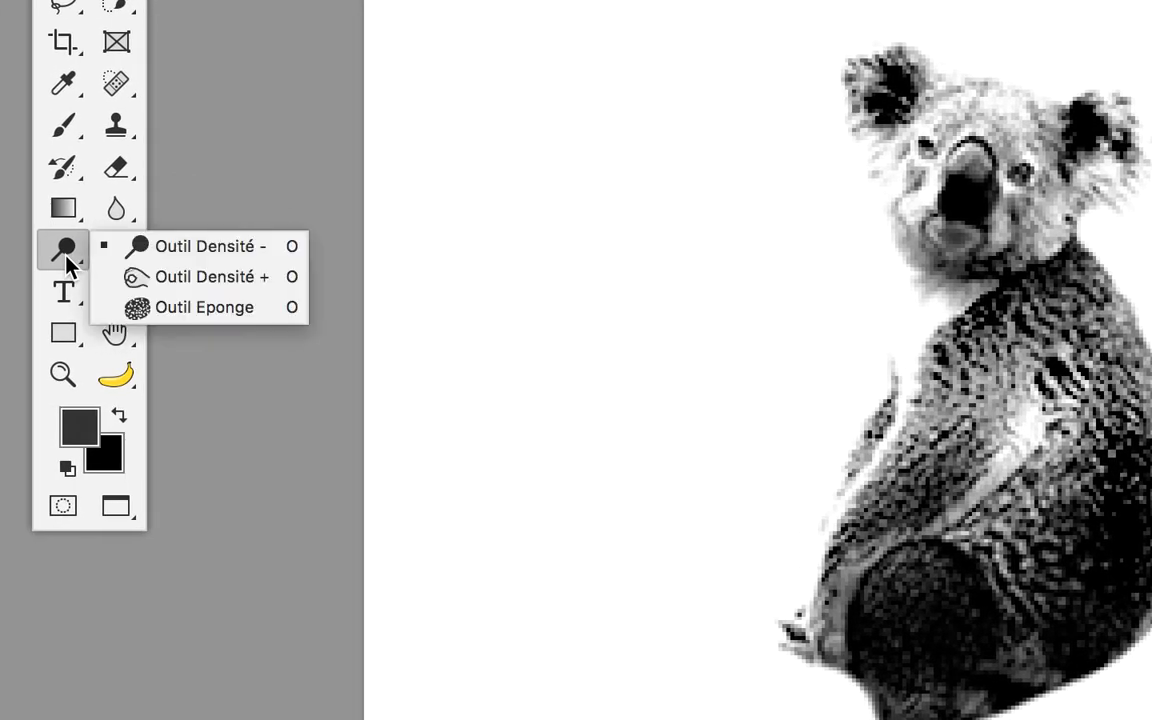
left_click(120, 276)
left_click(66, 258)
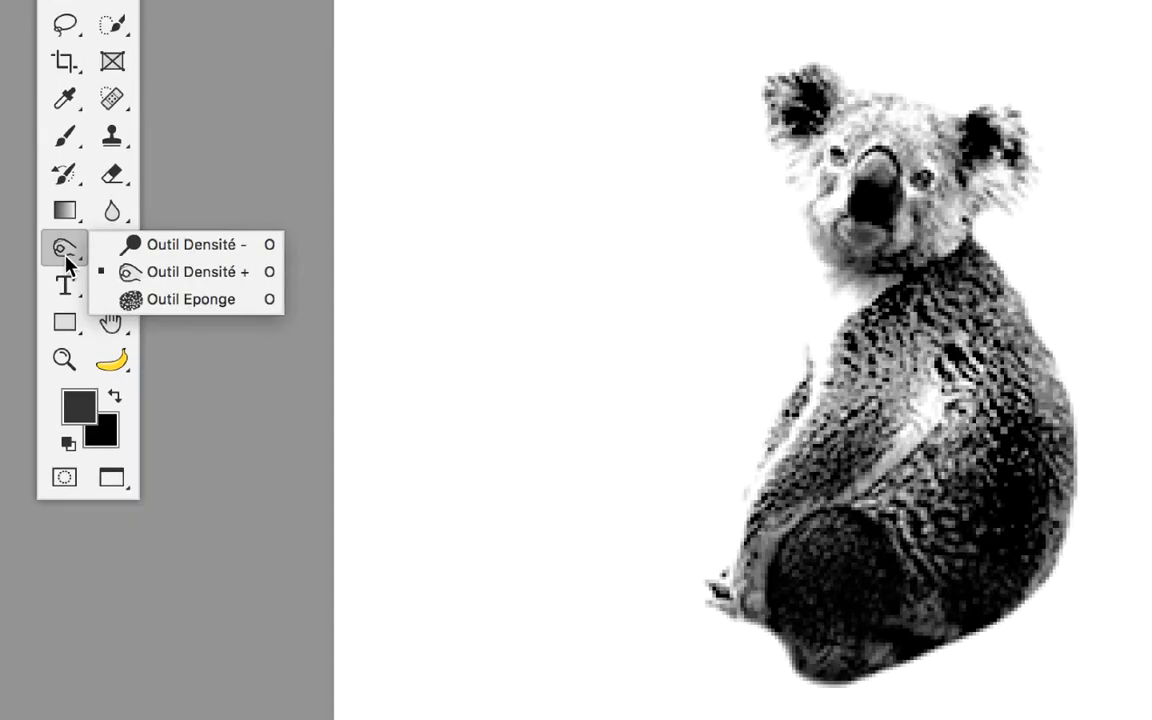
Close the open koala documents and dismiss the Photoshop welcome screen
key("shift+F1")
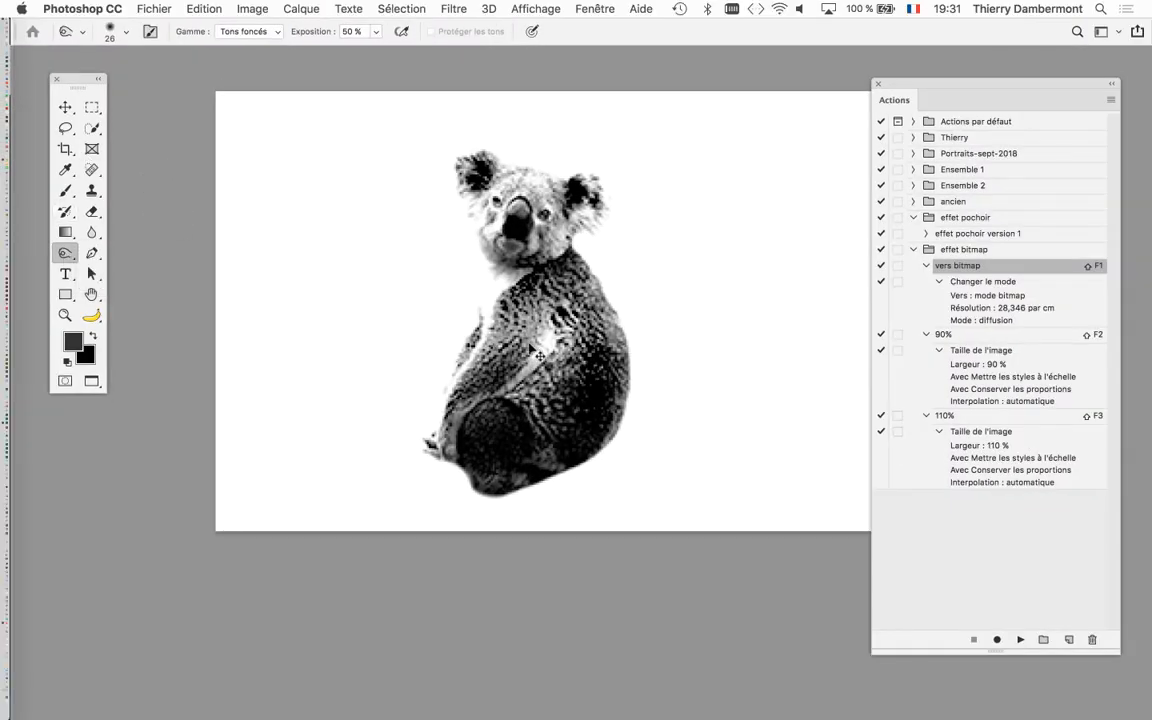
left_click(527, 260)
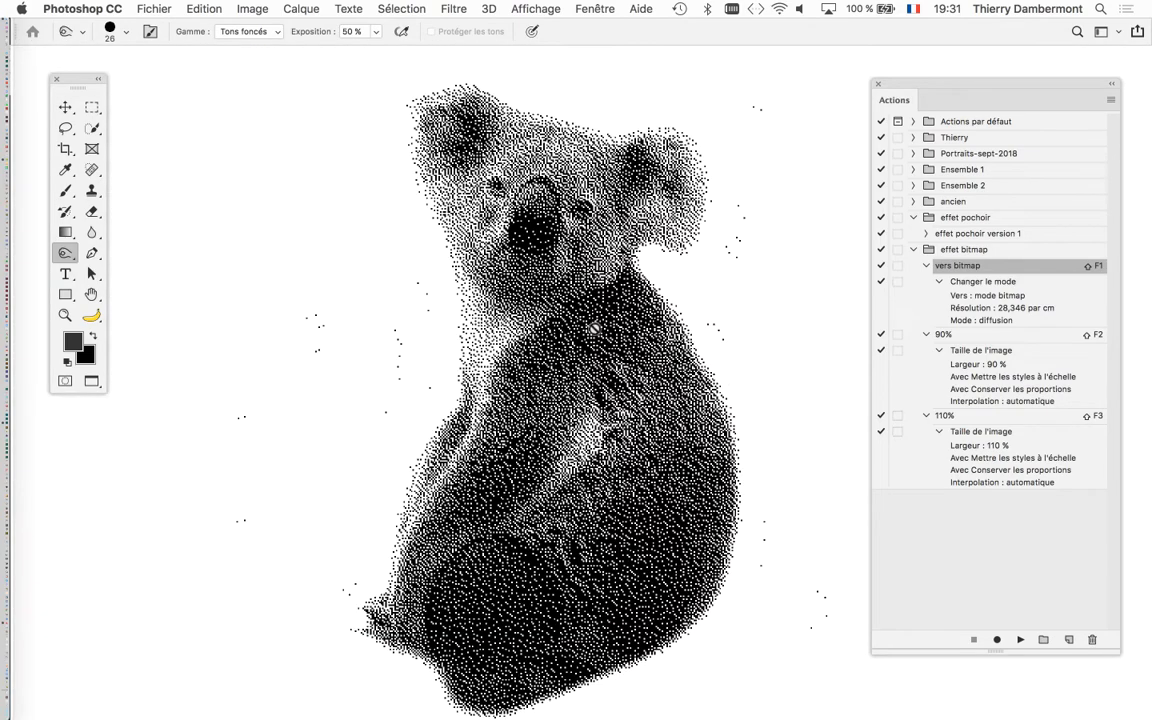
key("super+q")
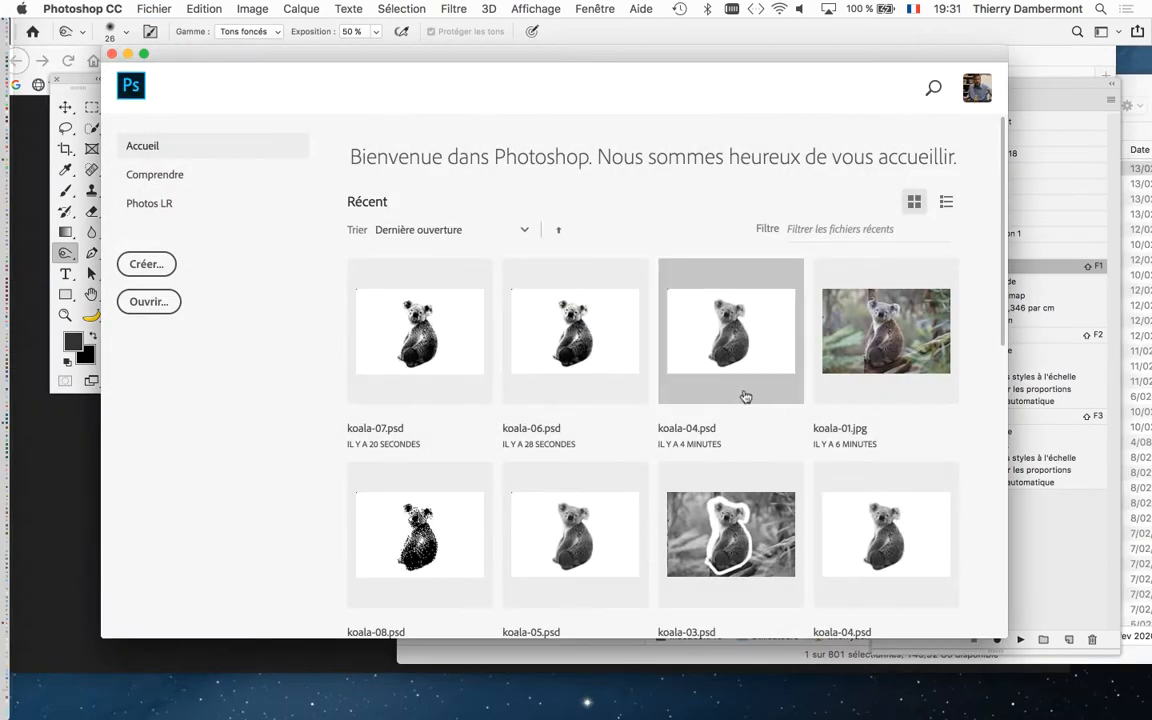
left_click(112, 53)
Switch to Finder and open koala-05.psd from the koala folder in Photoshop
key("super+Tab")
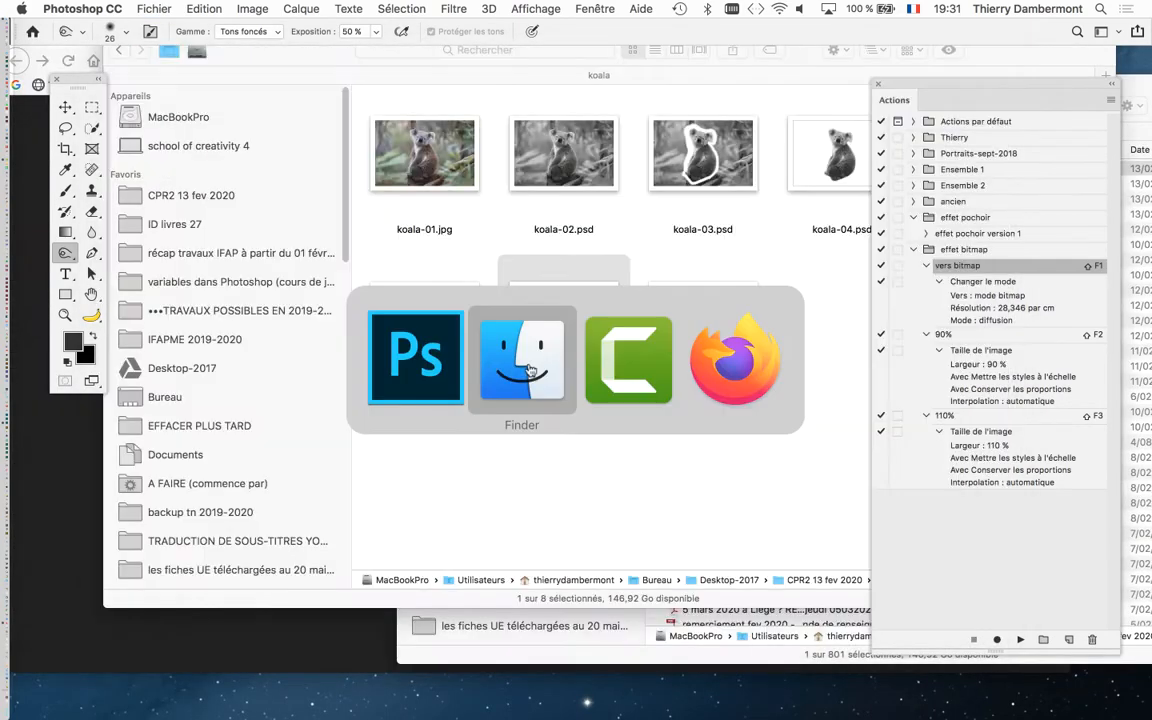
left_click(478, 481)
left_click(840, 175)
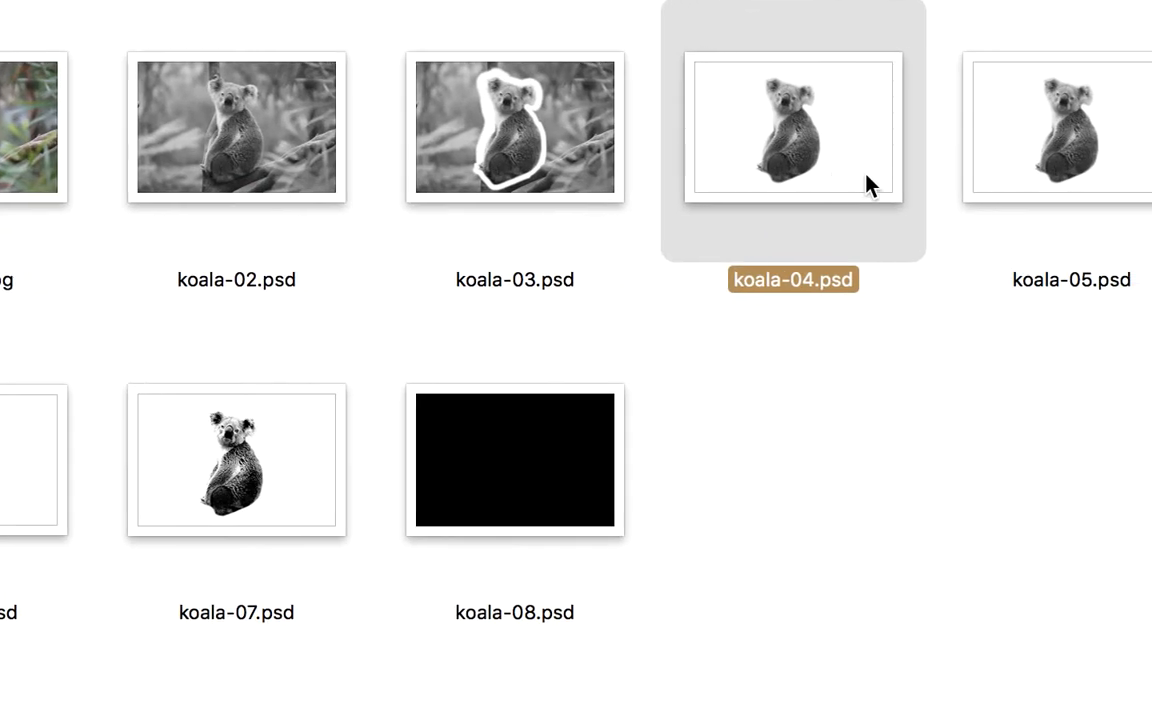
left_click(966, 173)
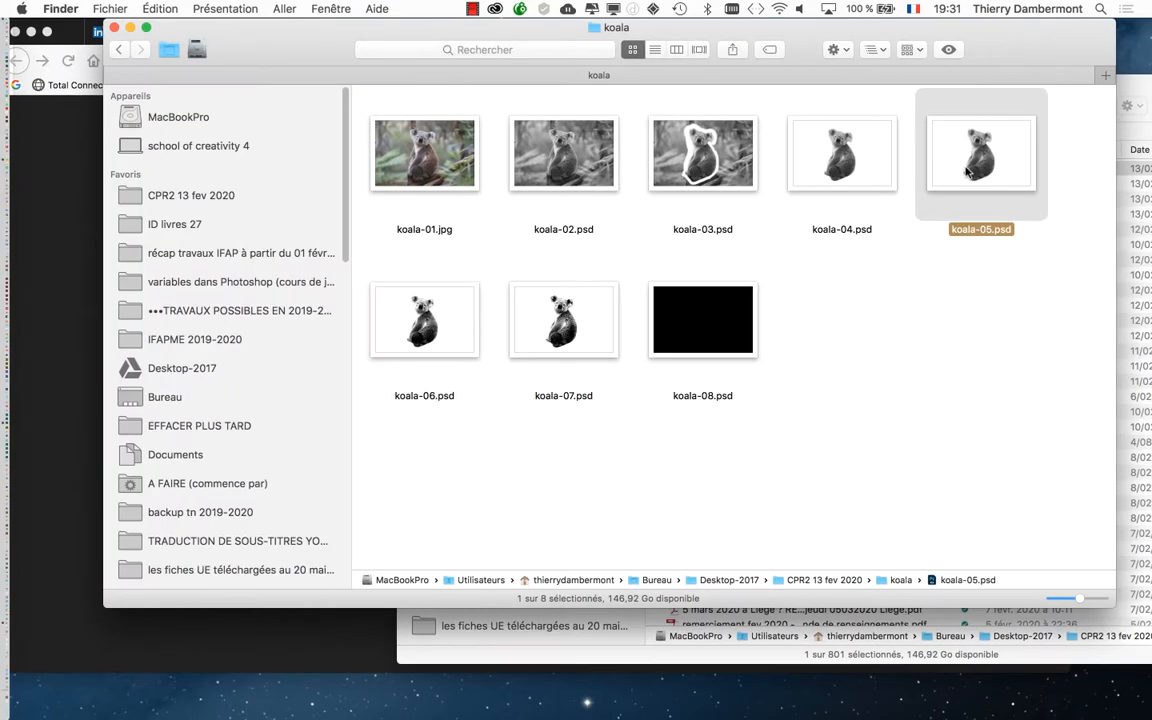
key("super+Tab")
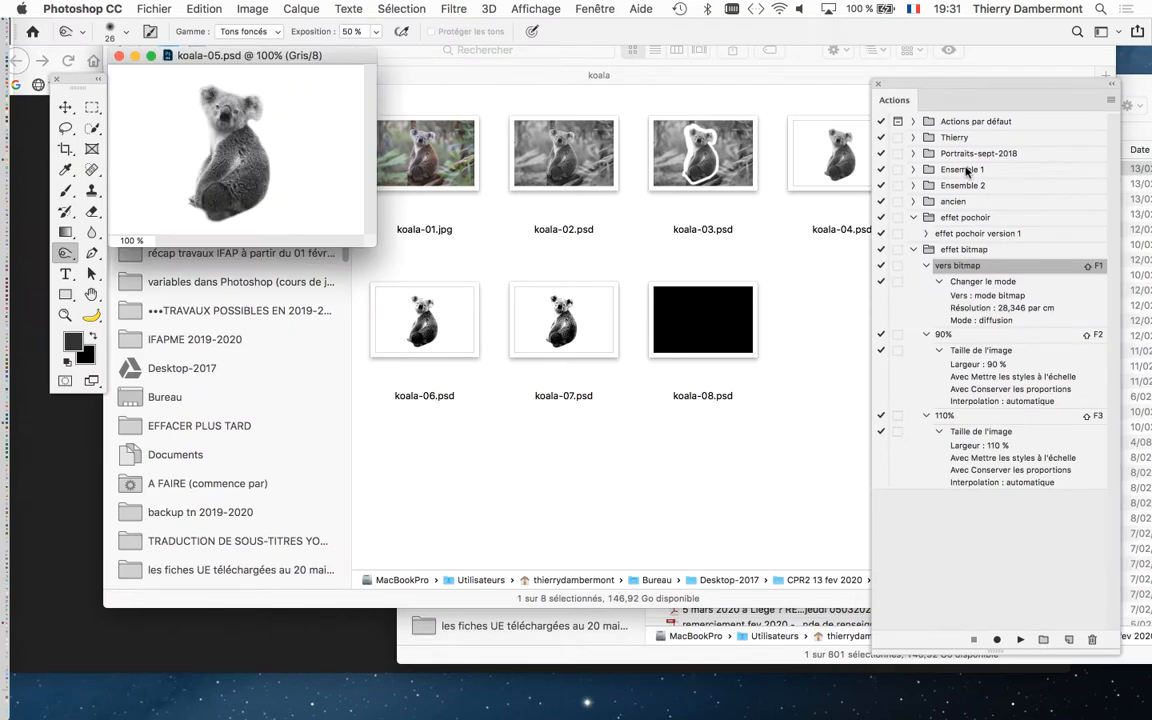
Show koala-05.psd in full-screen mode and display the Layers panel beside the koala, clear of the Actions panel
key("f")
key("super+plus")
key("super+plus")
key("super+plus")
key("super+plus")
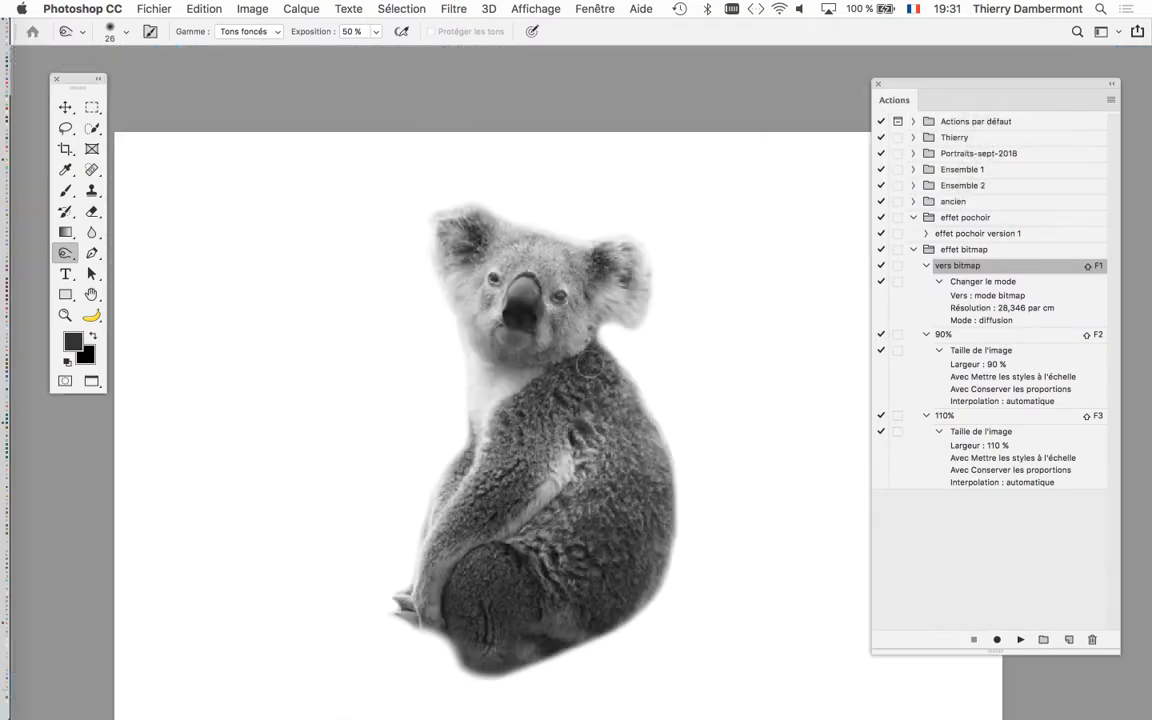
scroll(587, 364, "down", 5)
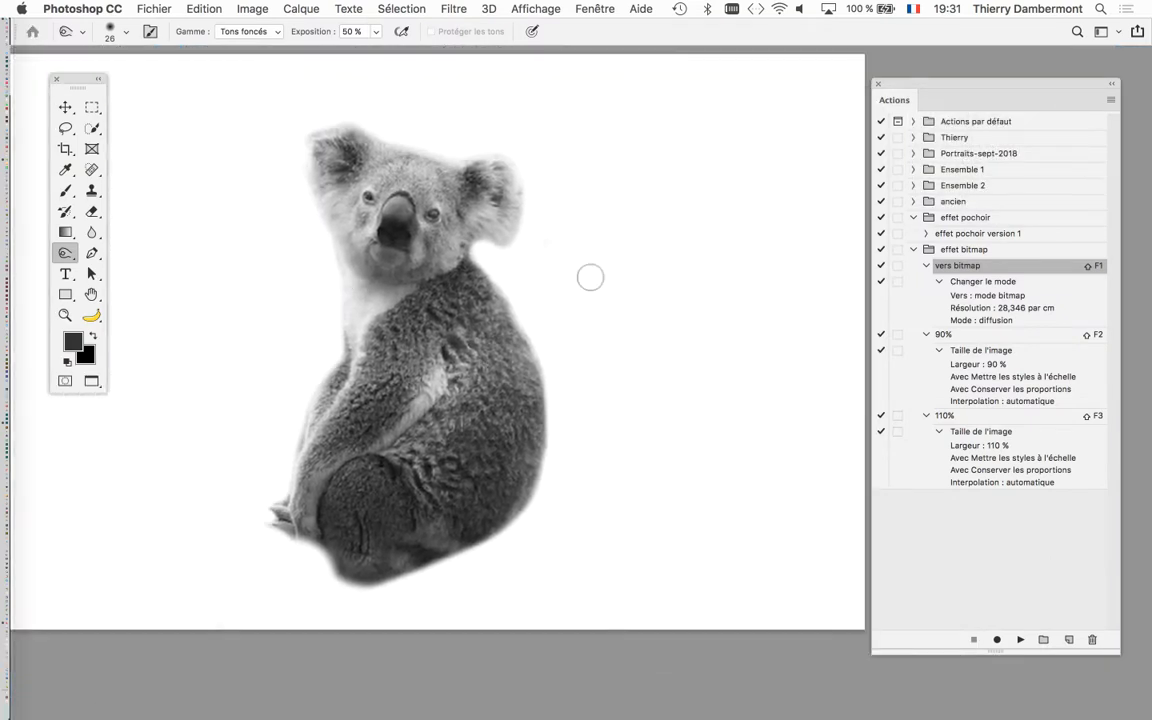
left_click(609, 10)
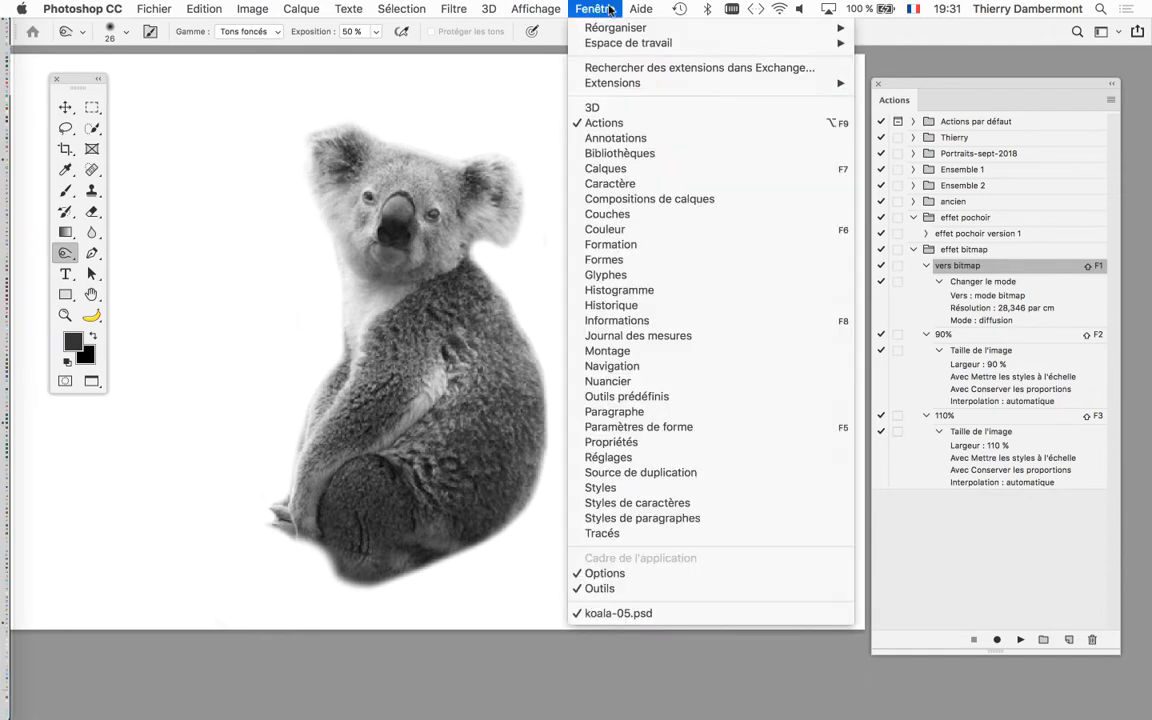
left_click(600, 168)
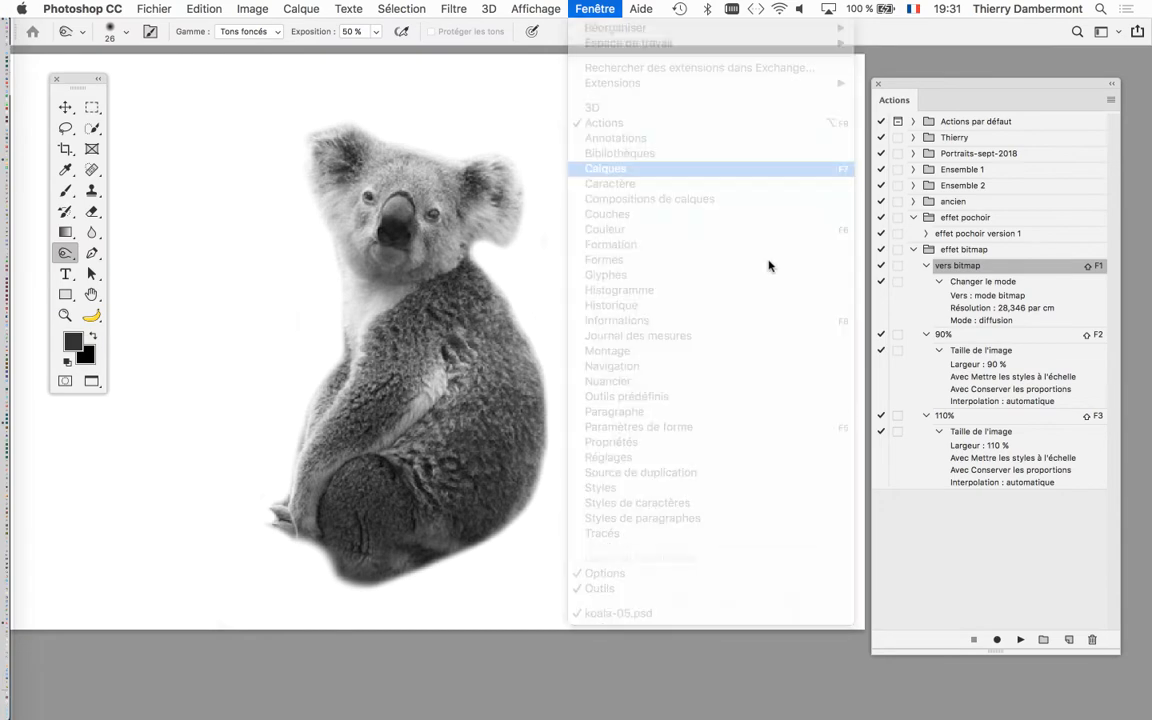
left_click_drag(931, 306, 660, 150)
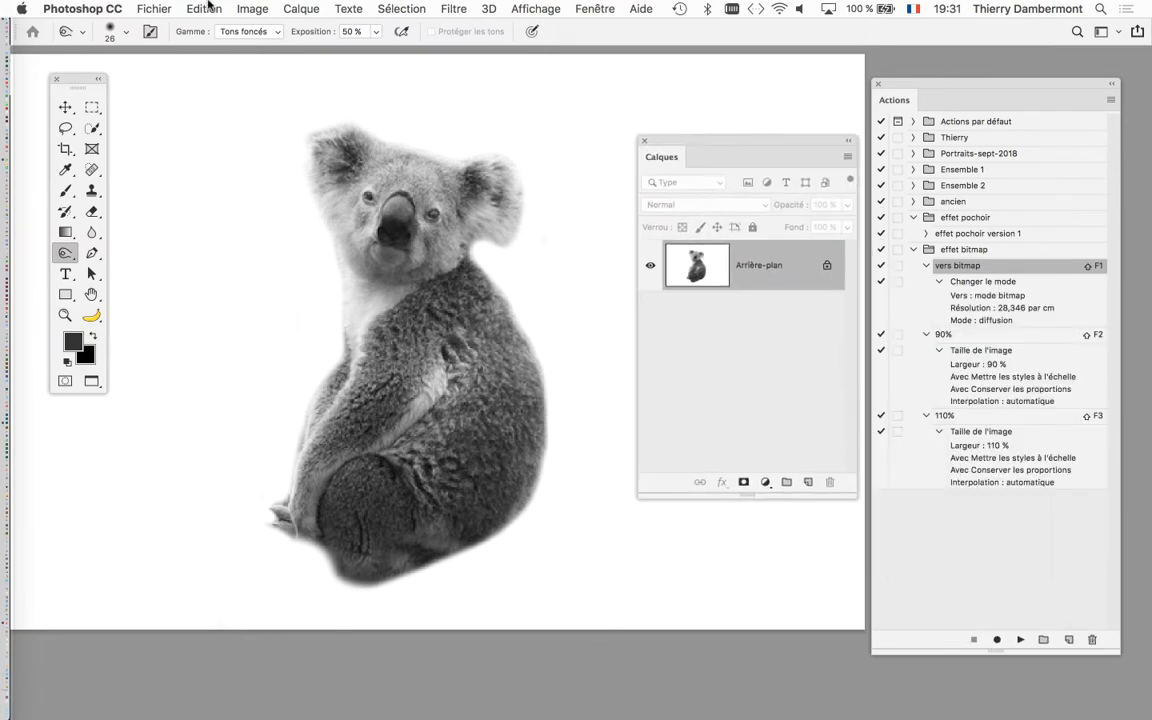
Start a Curves adjustment on the grayscale koala and move its dialog away from the animal's face
left_click(238, 9)
mouse_move(252, 28)
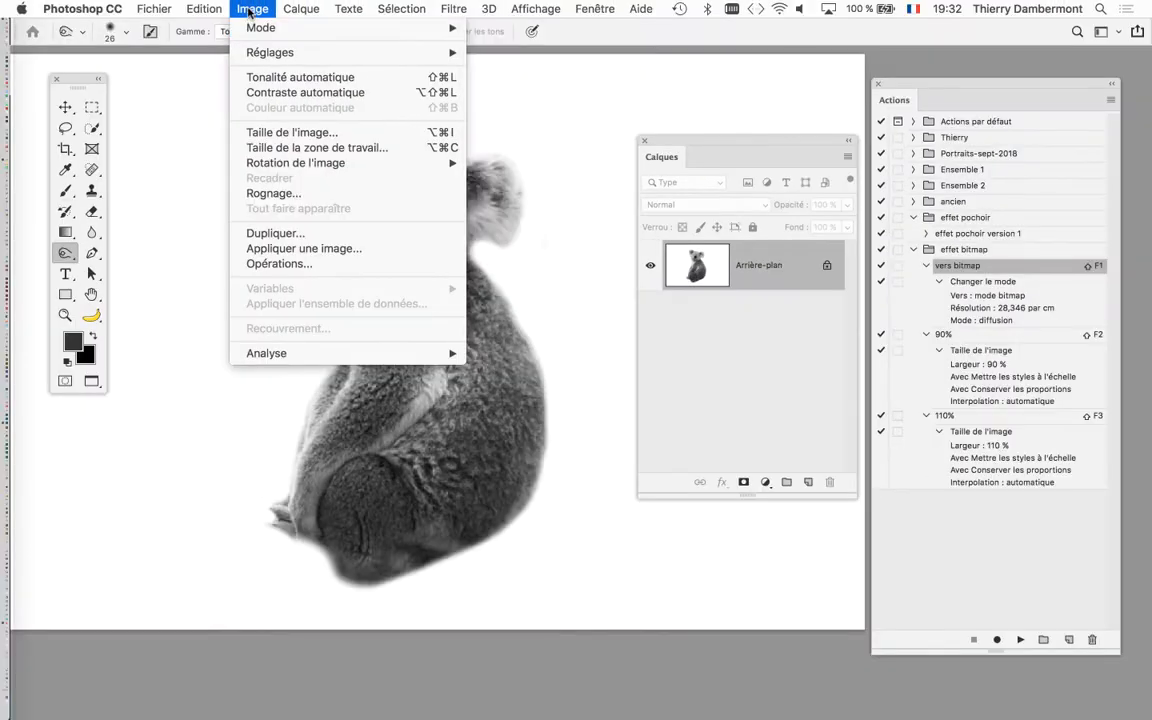
left_click(255, 2)
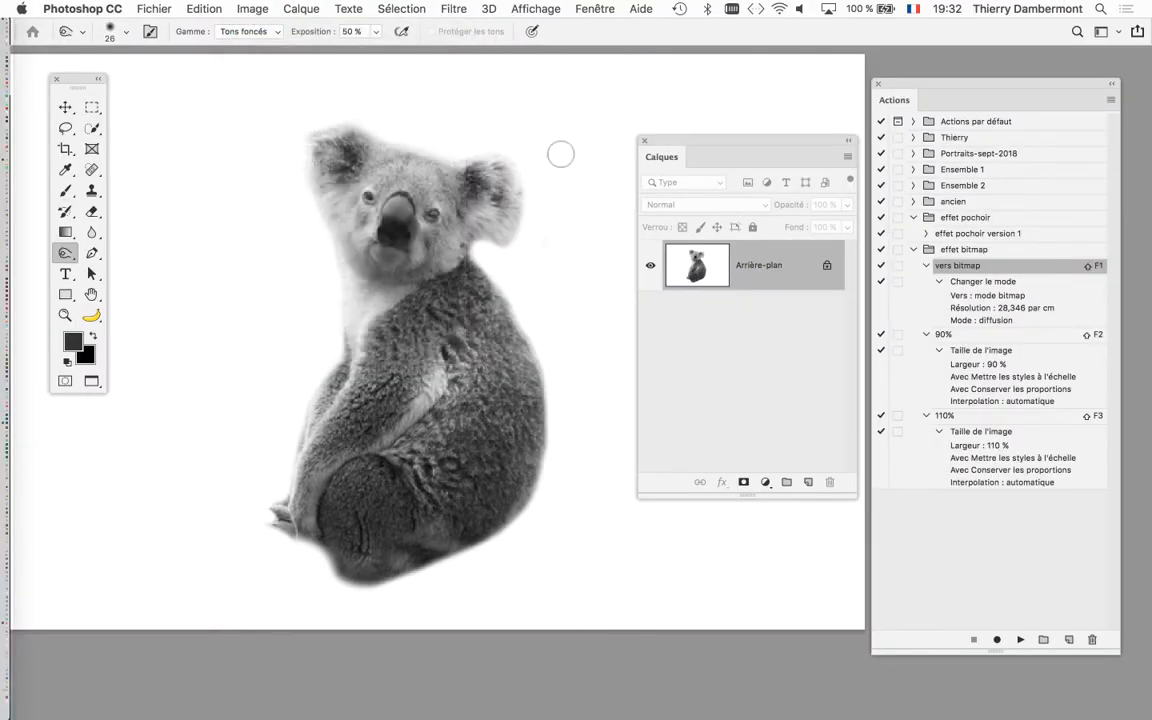
left_click(205, 9)
mouse_move(252, 9)
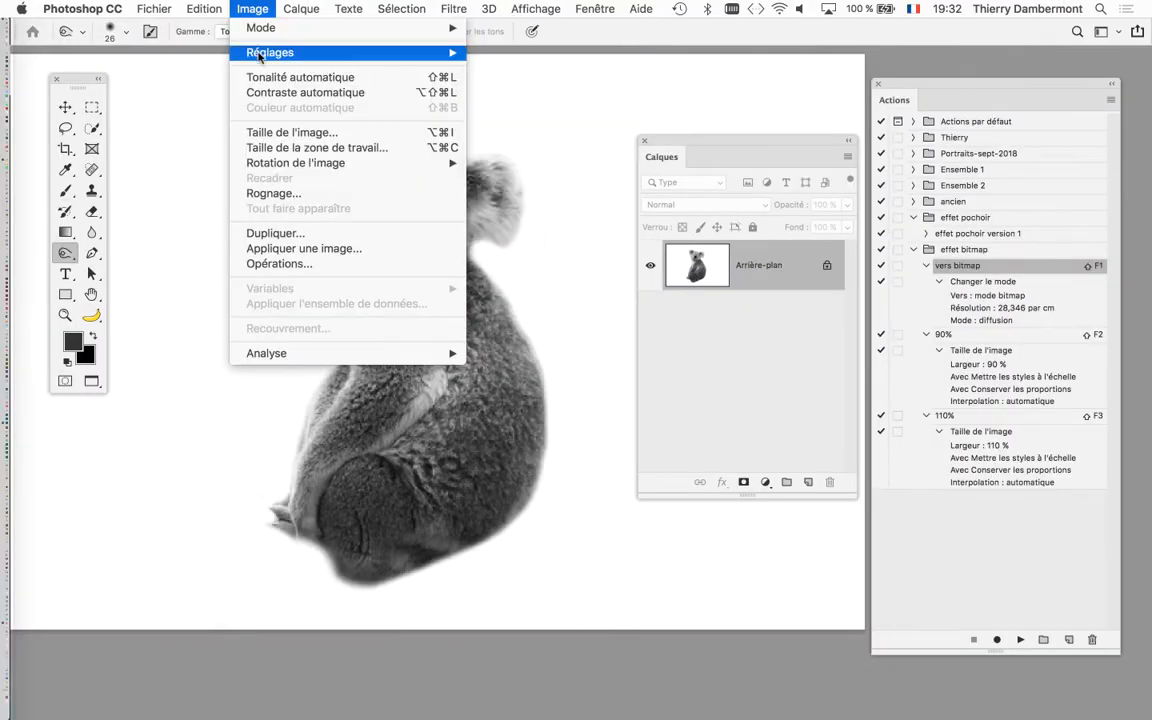
mouse_move(258, 53)
left_click(571, 86)
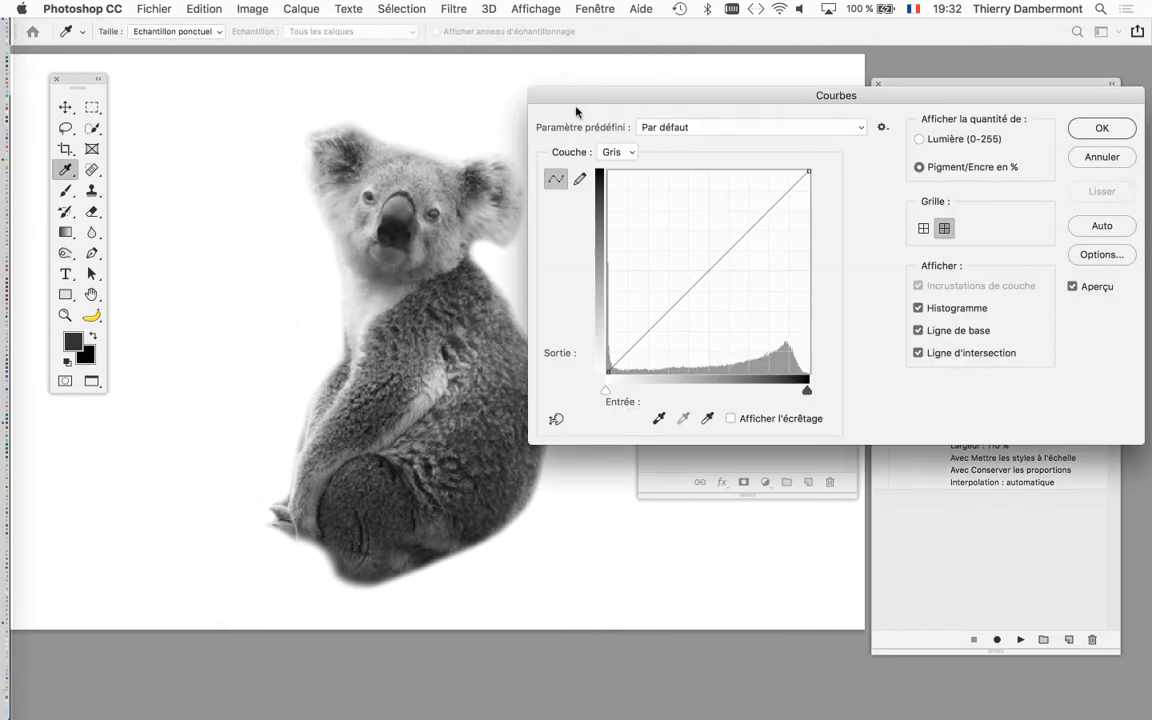
left_click_drag(620, 100, 645, 36)
Set the Curves white point by sampling a light grey area beside the koala's neck
key("alt")
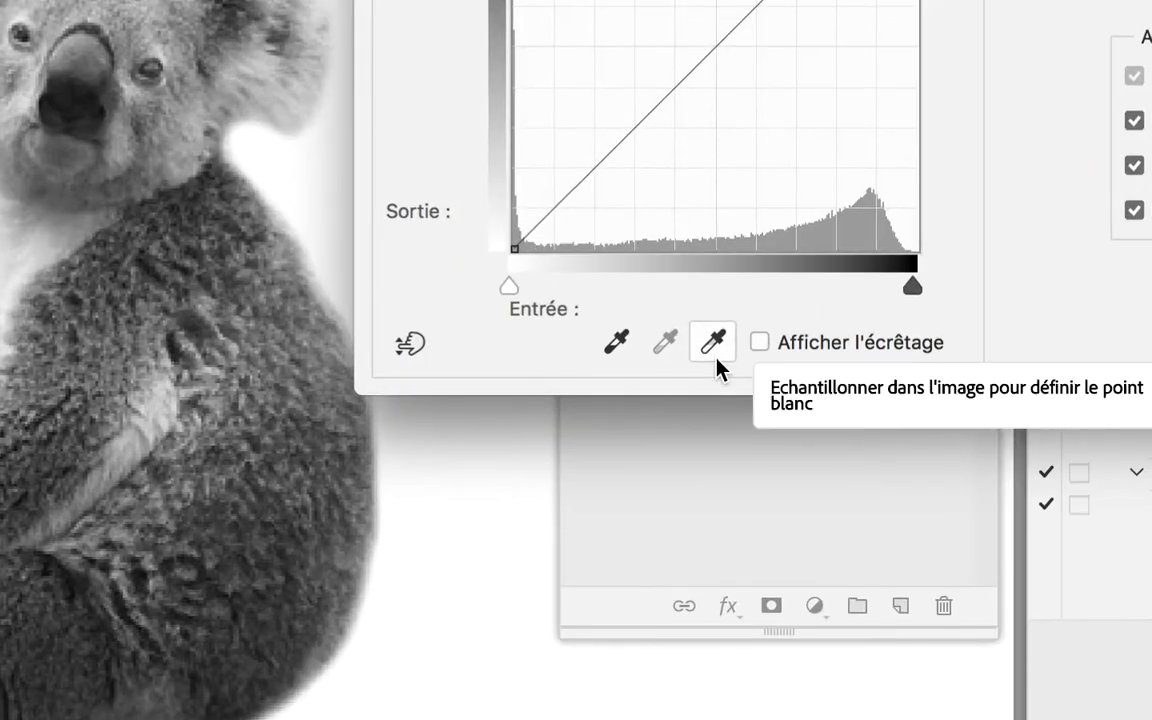
left_click(715, 355)
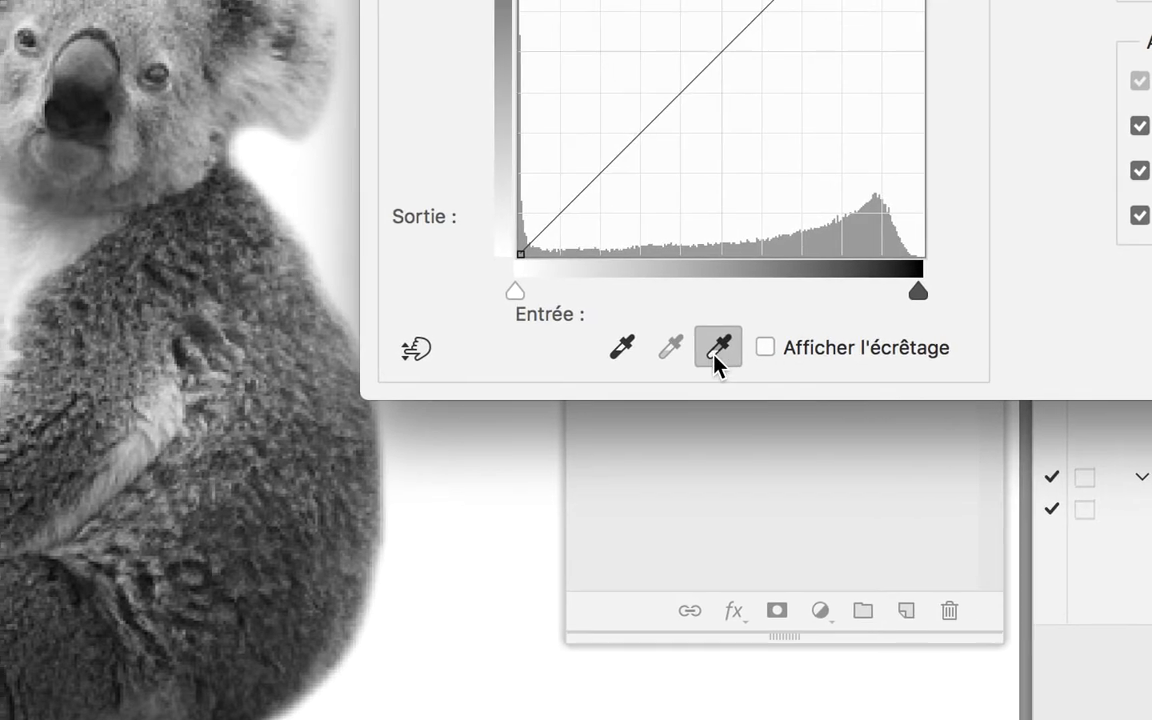
left_click(715, 355, "alt")
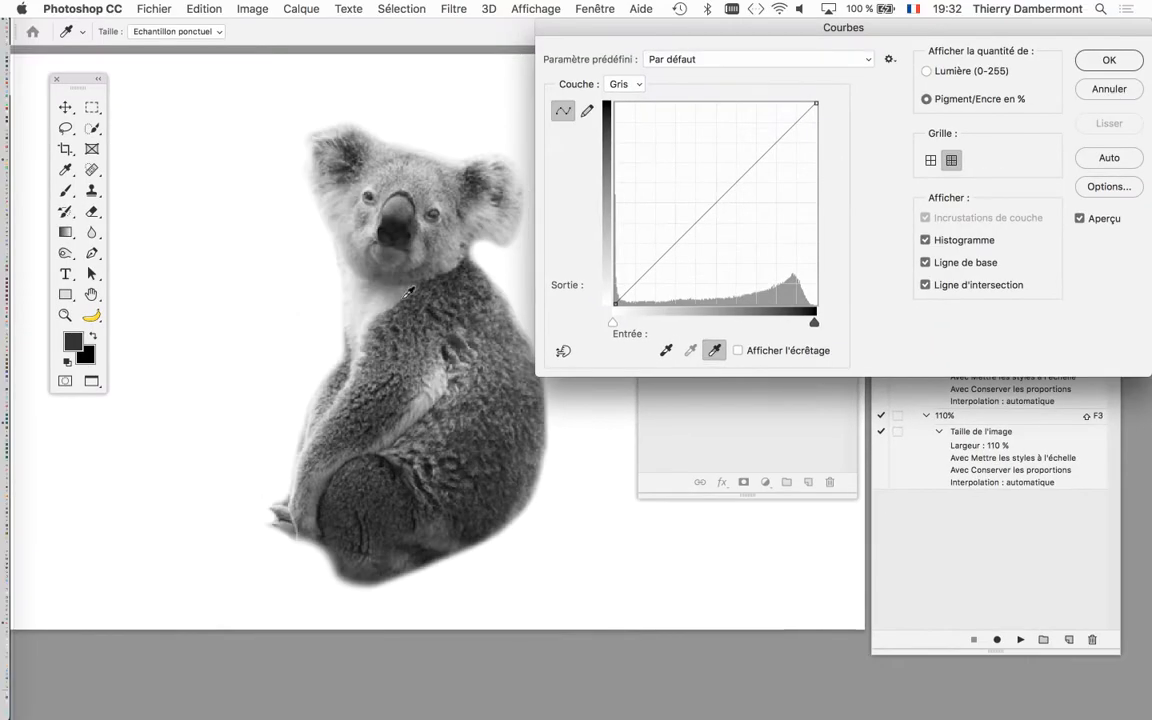
left_click(333, 260)
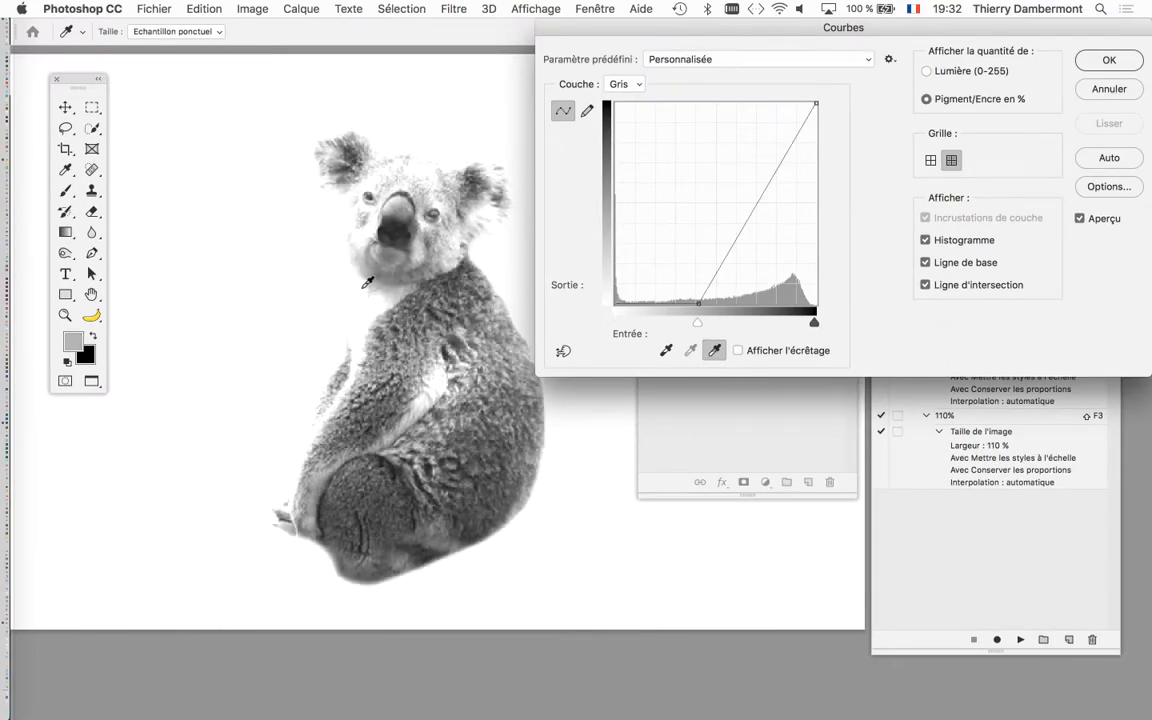
Set the Curves black point by sampling the dark fur on the koala's upper back
left_click(666, 350, "alt")
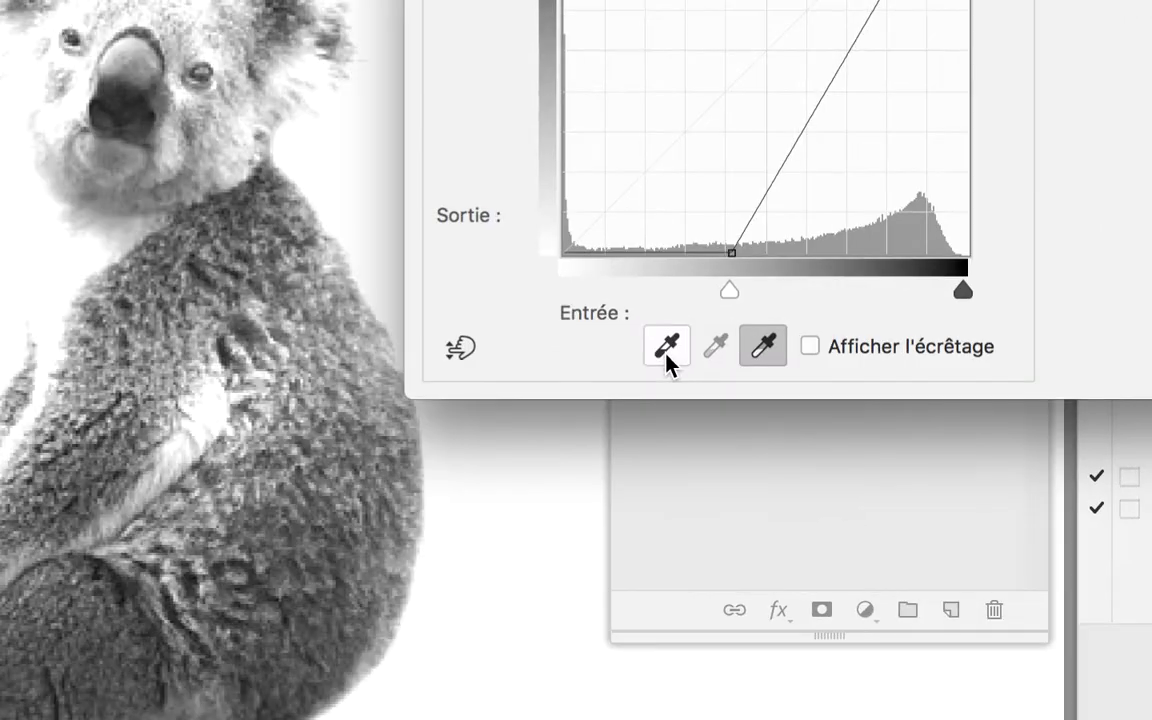
left_click(666, 350)
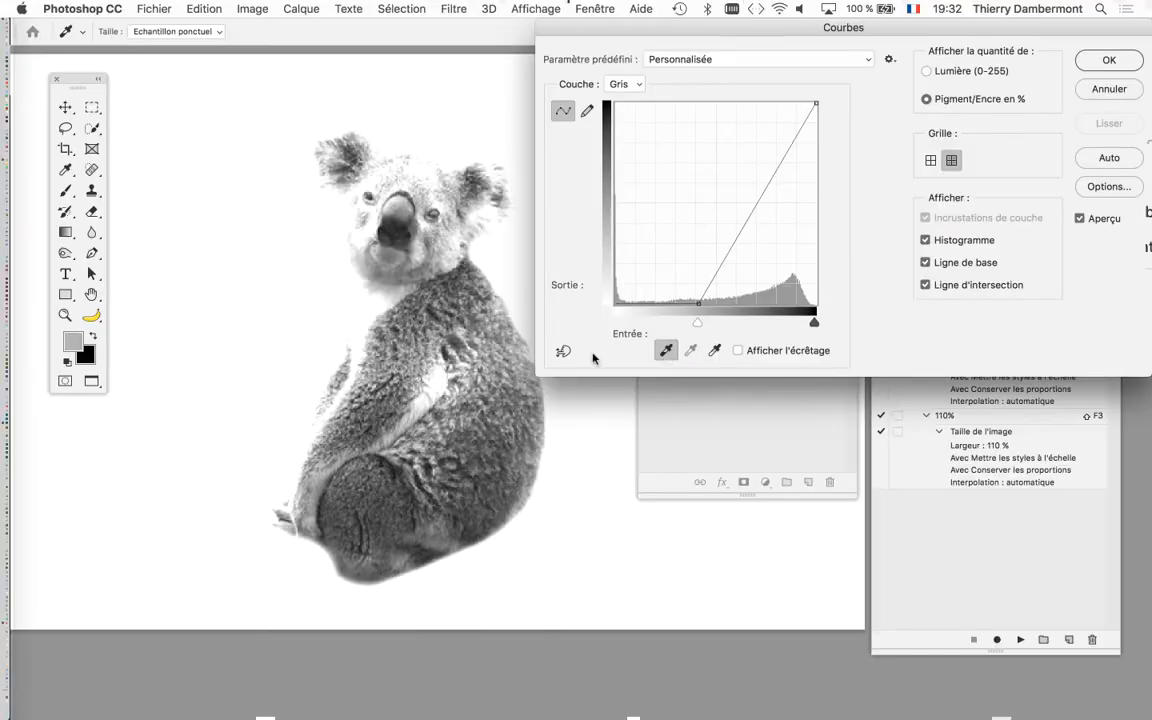
left_click(443, 285)
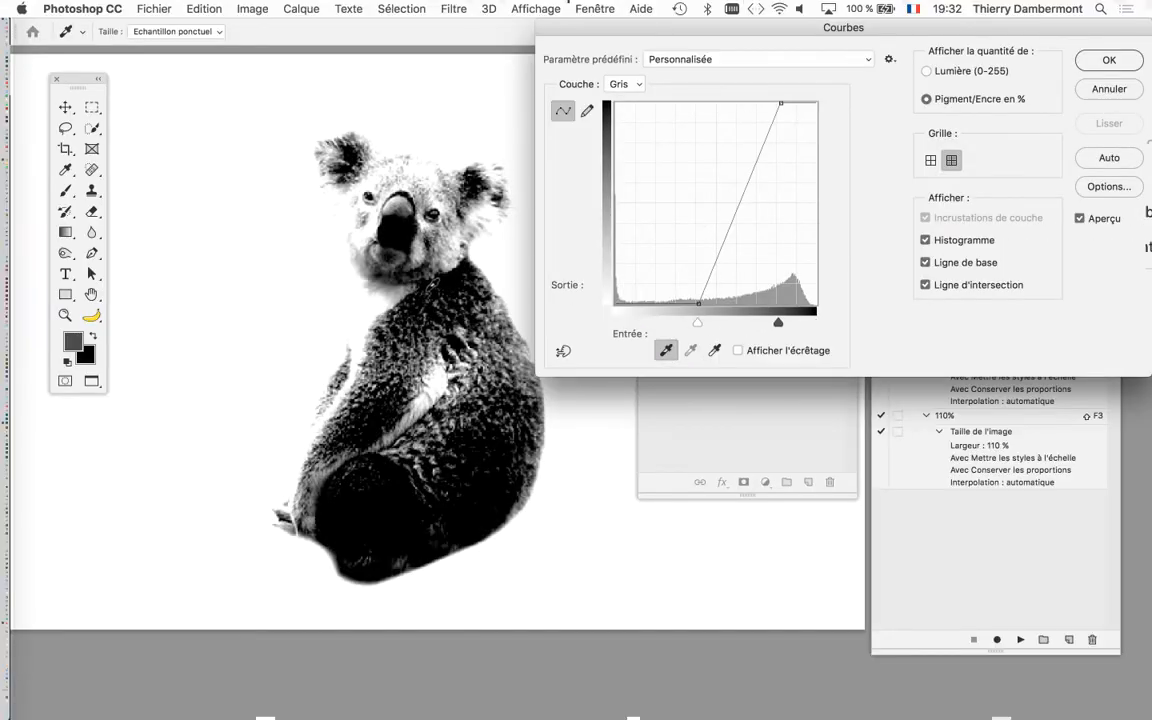
Refine the curve's end points, placing the white point at input 28 and the black point at input 91, output 100
left_click(699, 305, "alt")
left_click_drag(699, 305, 671, 309)
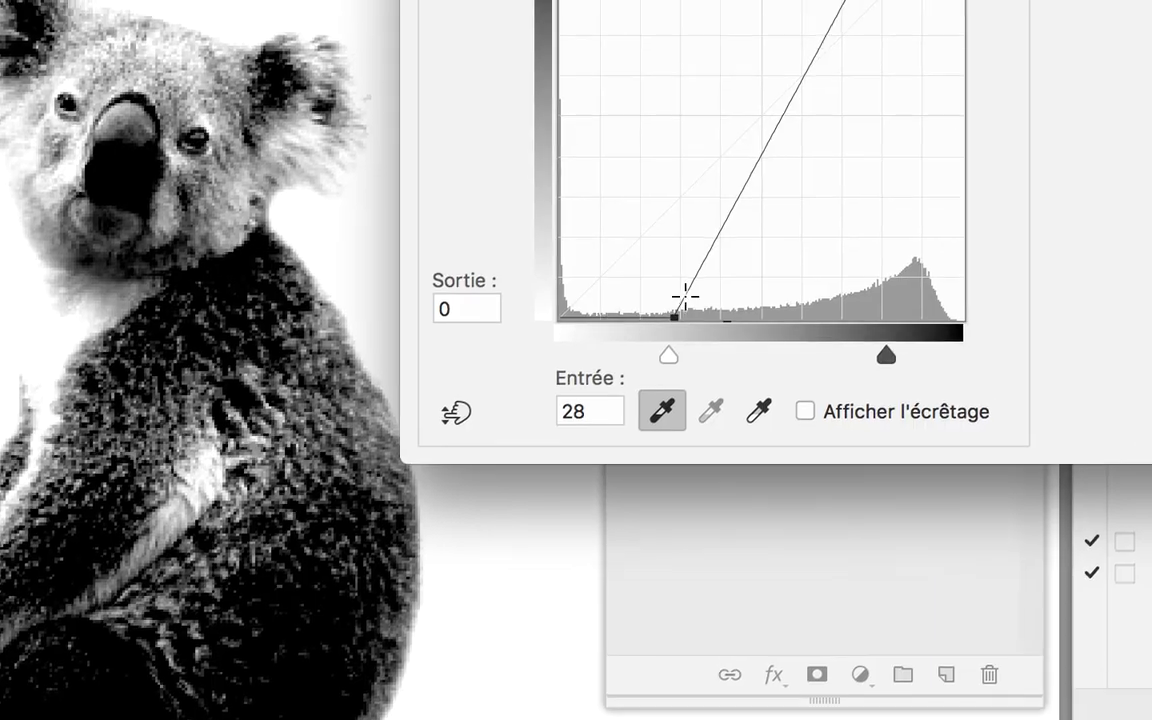
left_click(684, 297, "alt")
left_click_drag(821, 36, 779, 36)
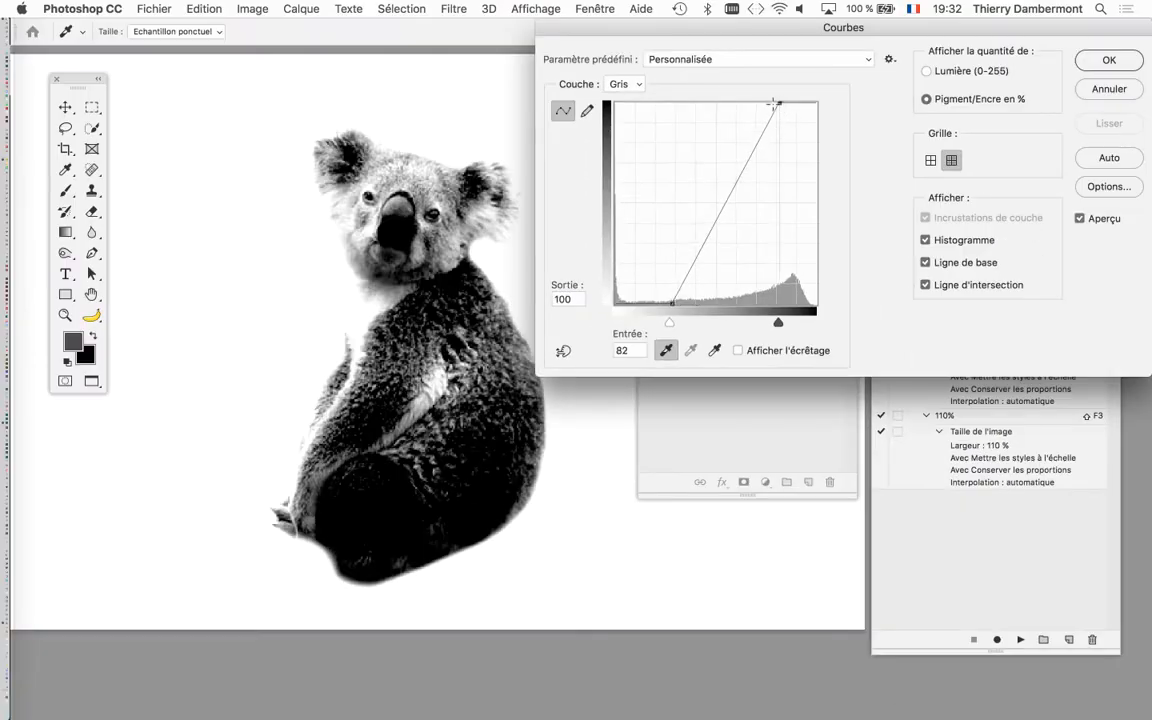
left_click_drag(750, 103, 798, 102)
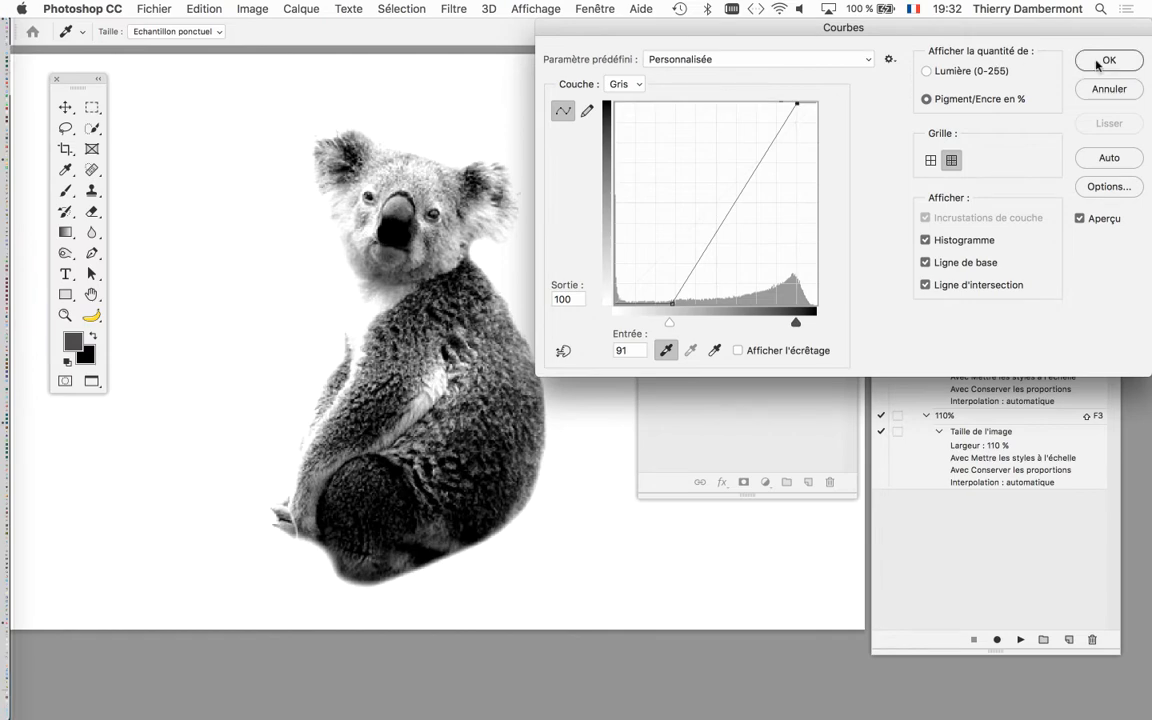
Apply the Curves adjustment to the grayscale koala
left_click(1106, 61)
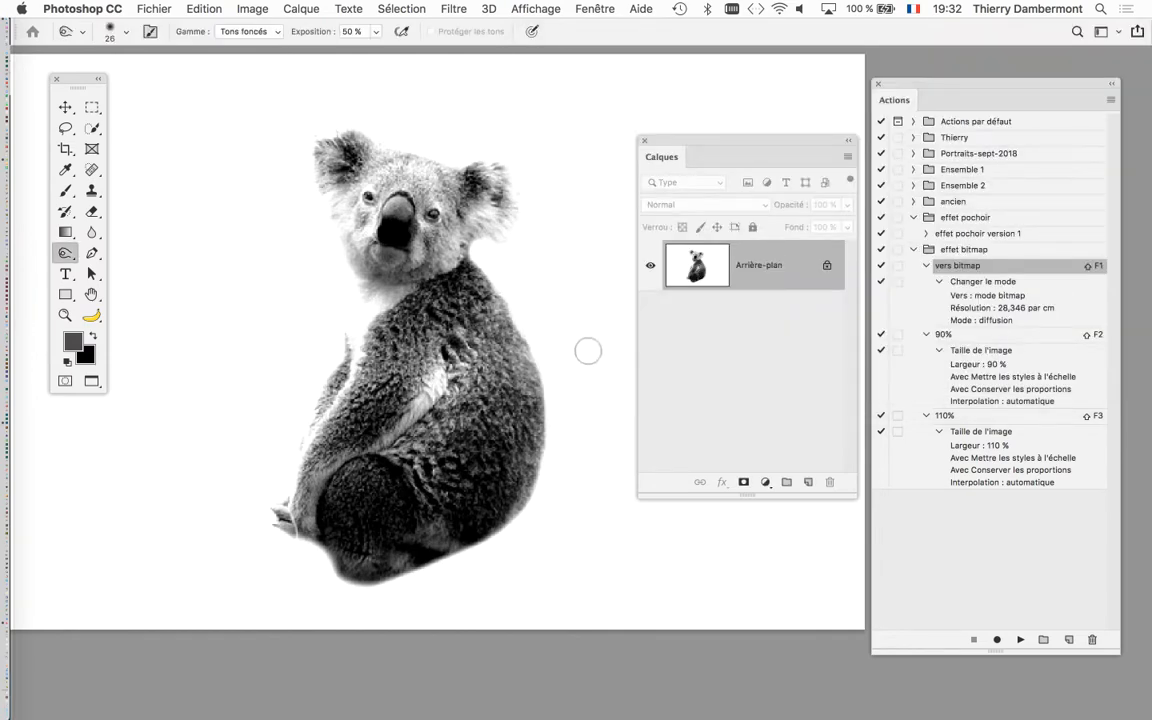
Try the "vers bitmap" action on the contrast-adjusted koala, inspect the diffusion dots up close, and undo the conversion
key("shift+F1")
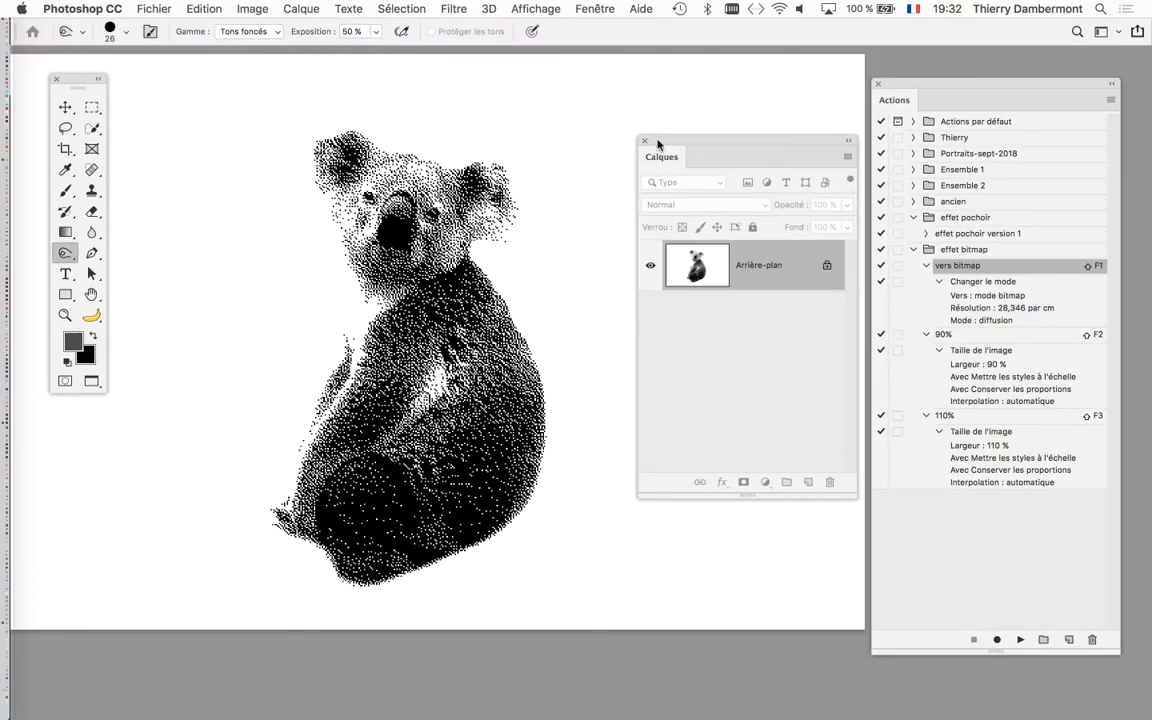
left_click_drag(658, 145, 698, 147)
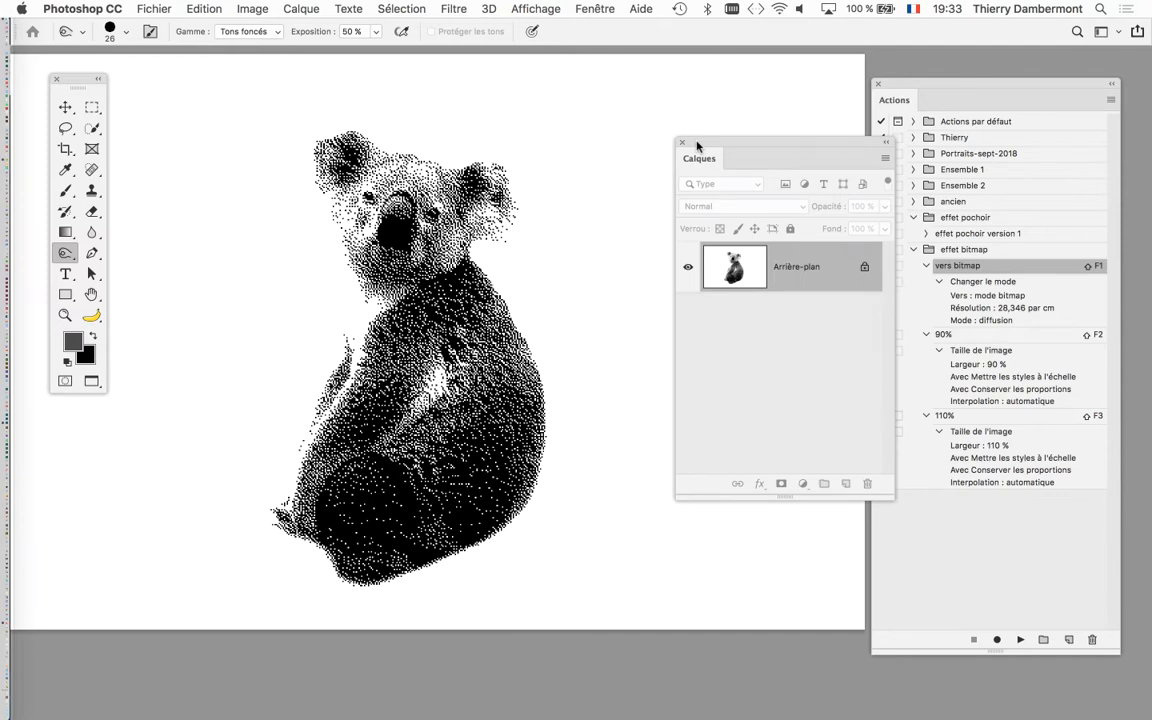
scroll(378, 210, "up", 4)
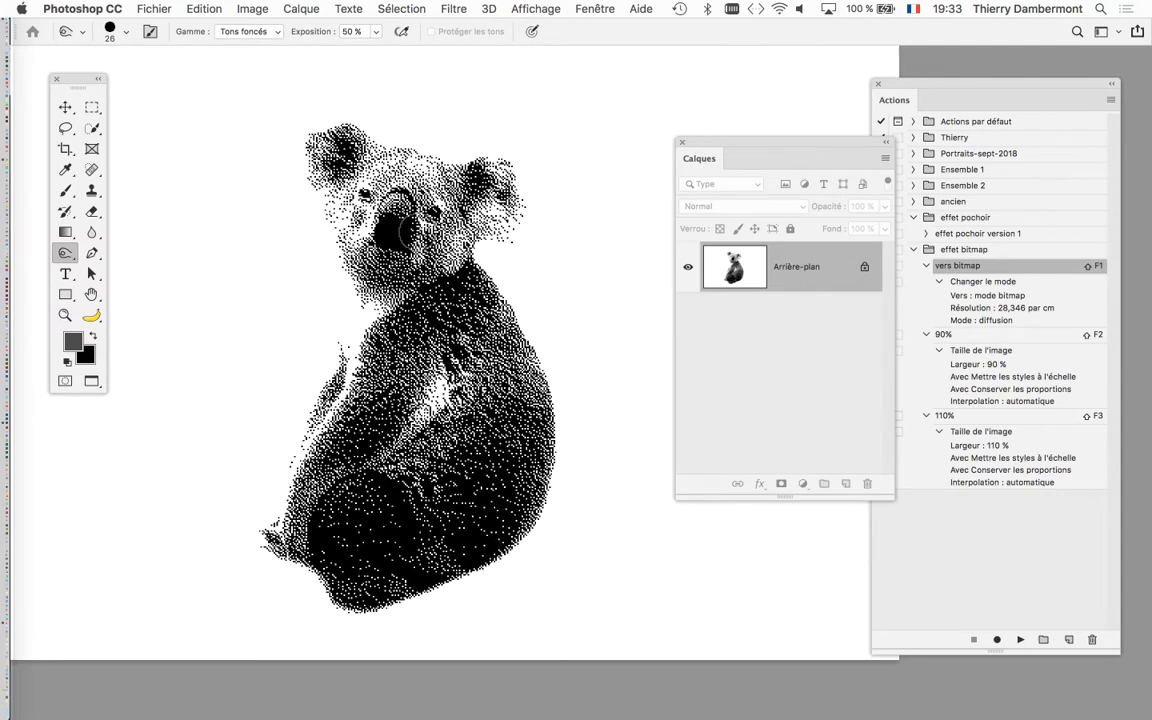
scroll(398, 228, "up", 1)
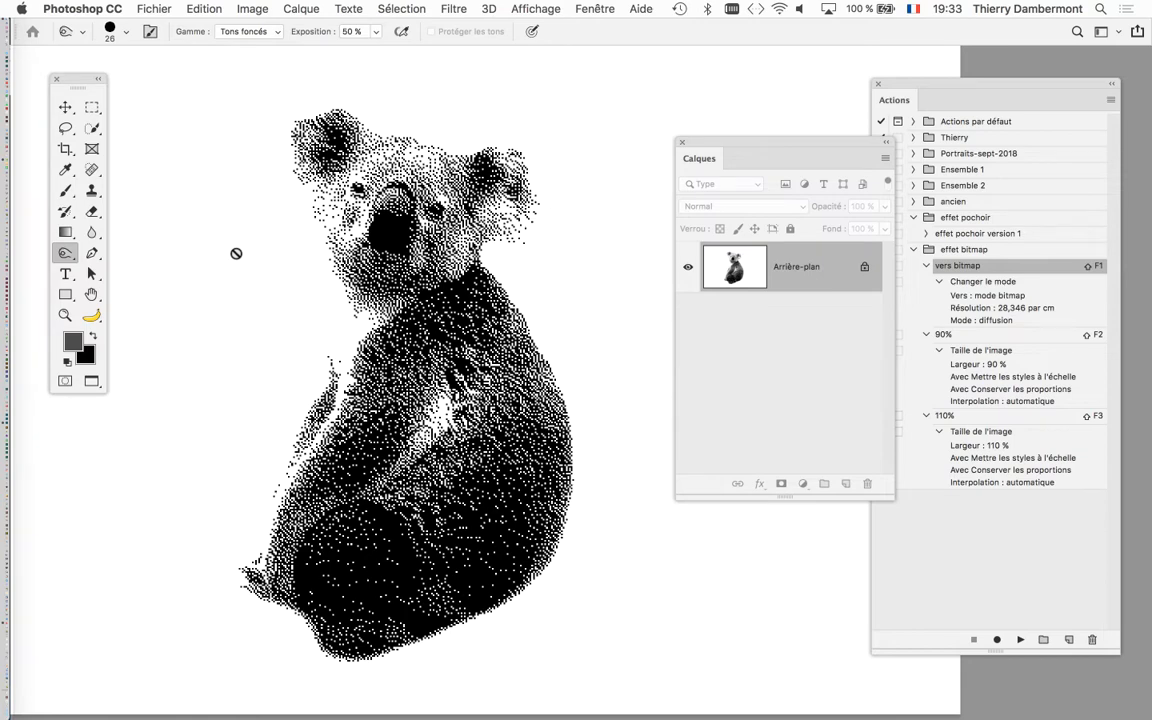
key("super+z")
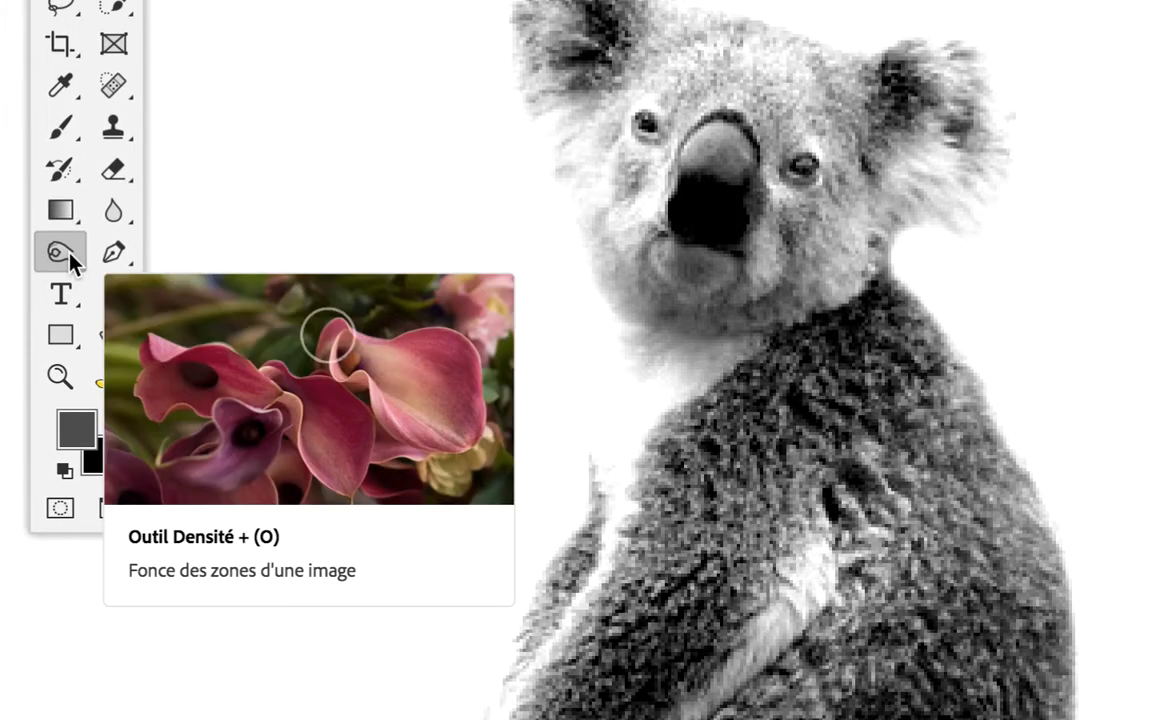
Darken the fur of the koala's ears and back with the Burn tool (Densité +)
right_click(67, 255)
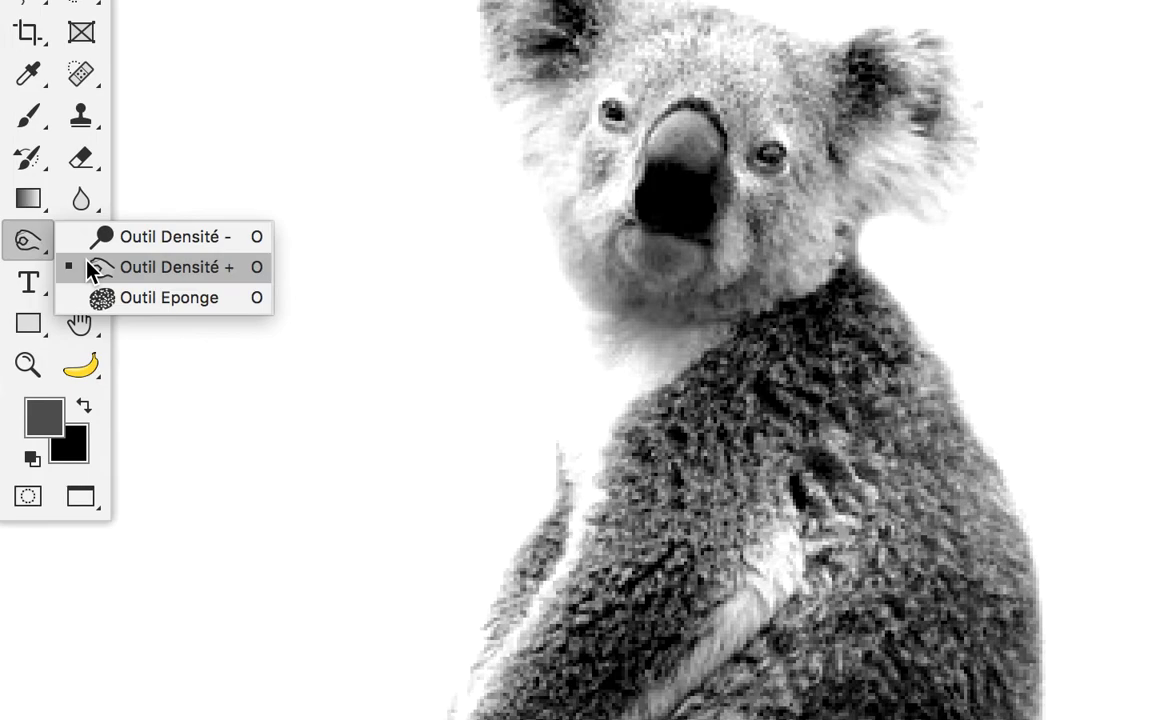
left_click(110, 275)
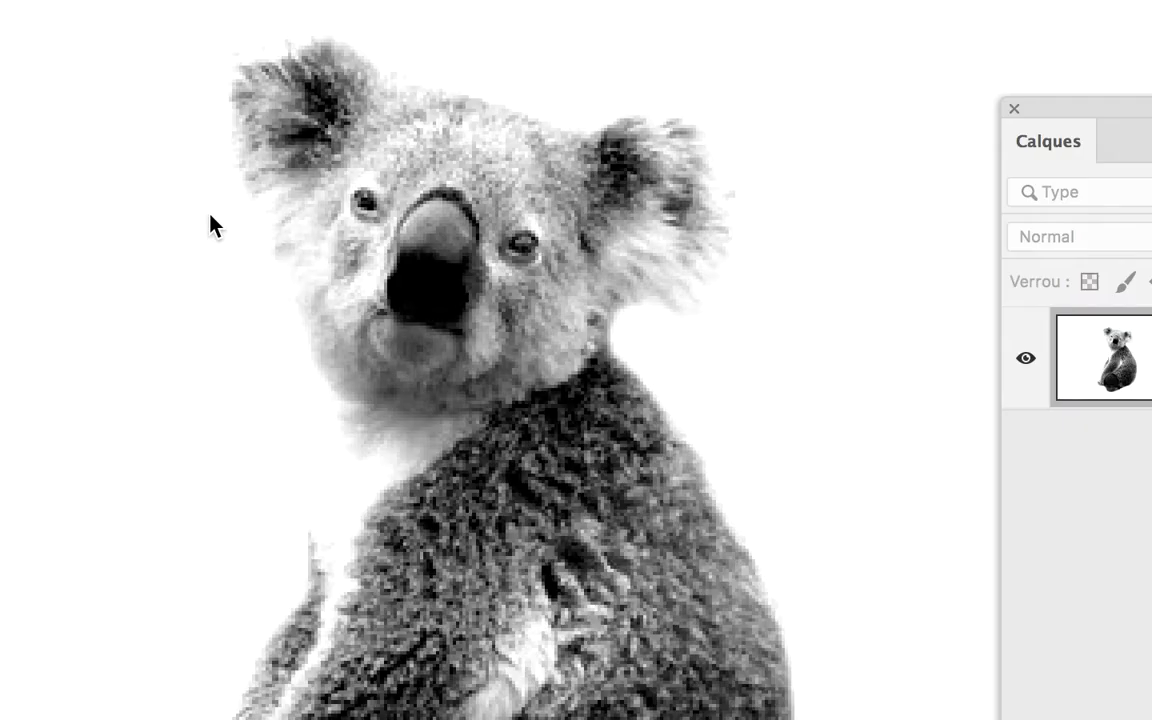
left_click_drag(243, 84, 308, 93)
left_click_drag(236, 222, 262, 226)
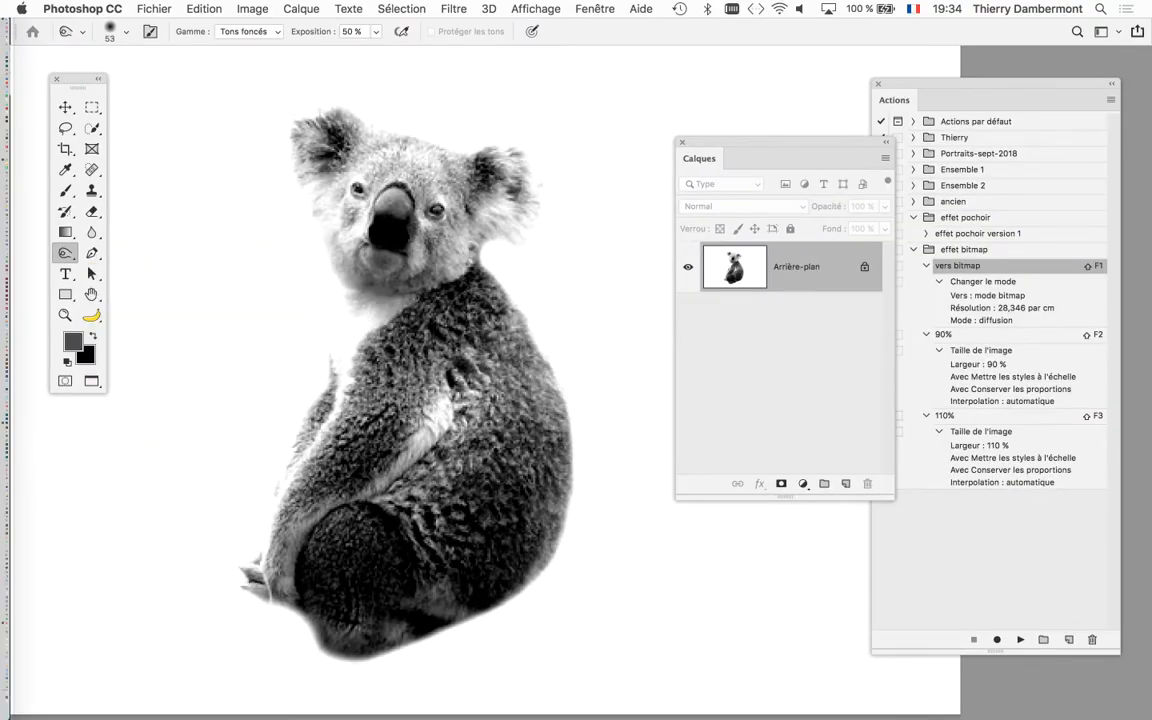
mouse_move(556, 355)
left_mouse_down()
mouse_move(586, 352)
mouse_move(558, 358)
mouse_move(460, 460)
mouse_move(450, 270)
mouse_move(490, 250)
mouse_move(480, 172)
mouse_move(505, 180)
left_mouse_up()
mouse_move(285, 110)
left_mouse_down()
mouse_move(373, 121)
mouse_move(320, 140)
left_mouse_up()
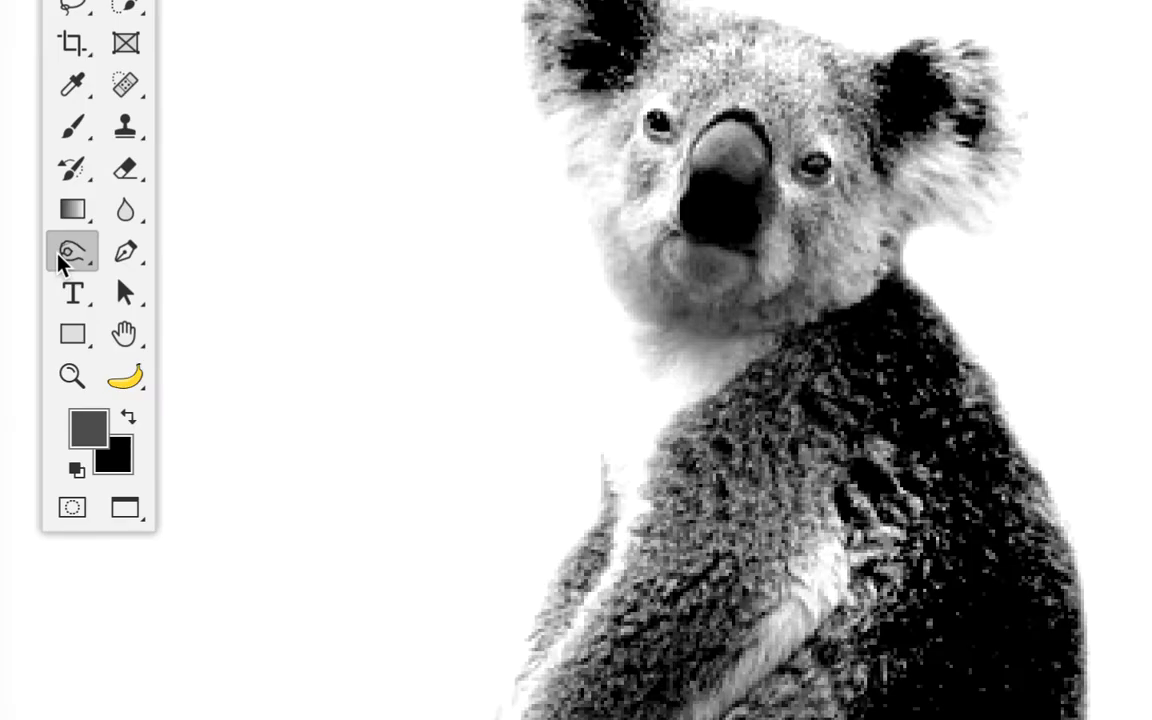
Lighten the koala's face, chest and arm fur with the Dodge tool (Densité -) set to the "Tons clairs" range
left_click(58, 255)
left_click(130, 250)
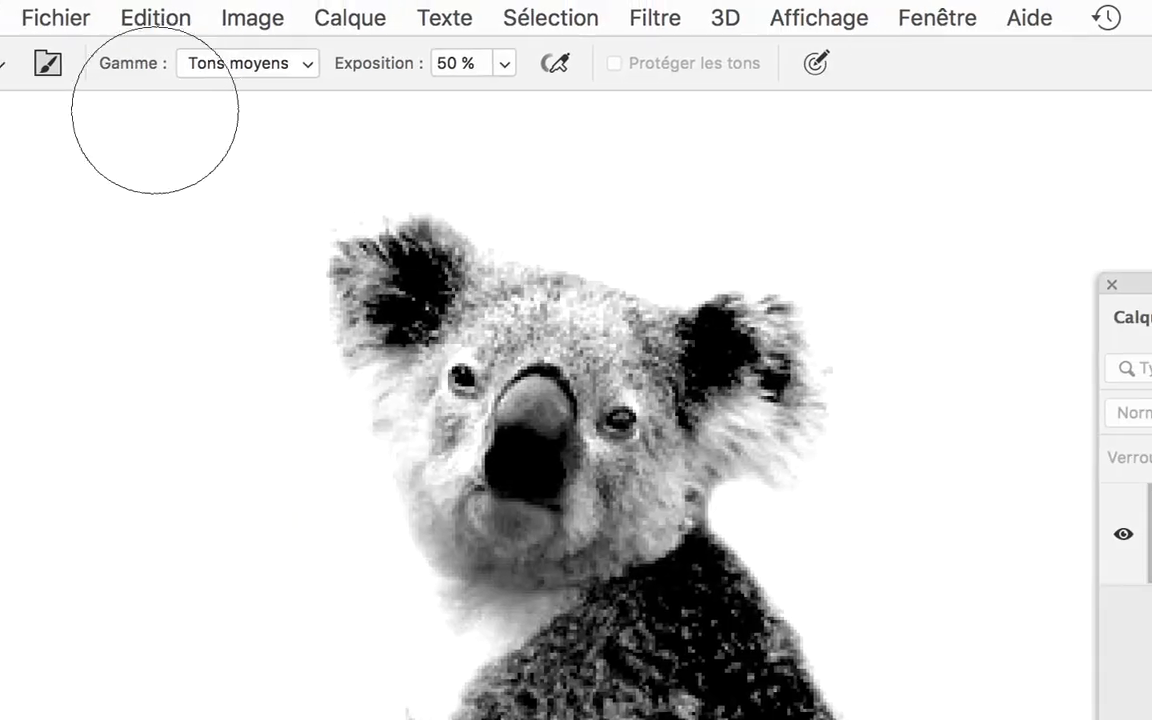
left_click(248, 63)
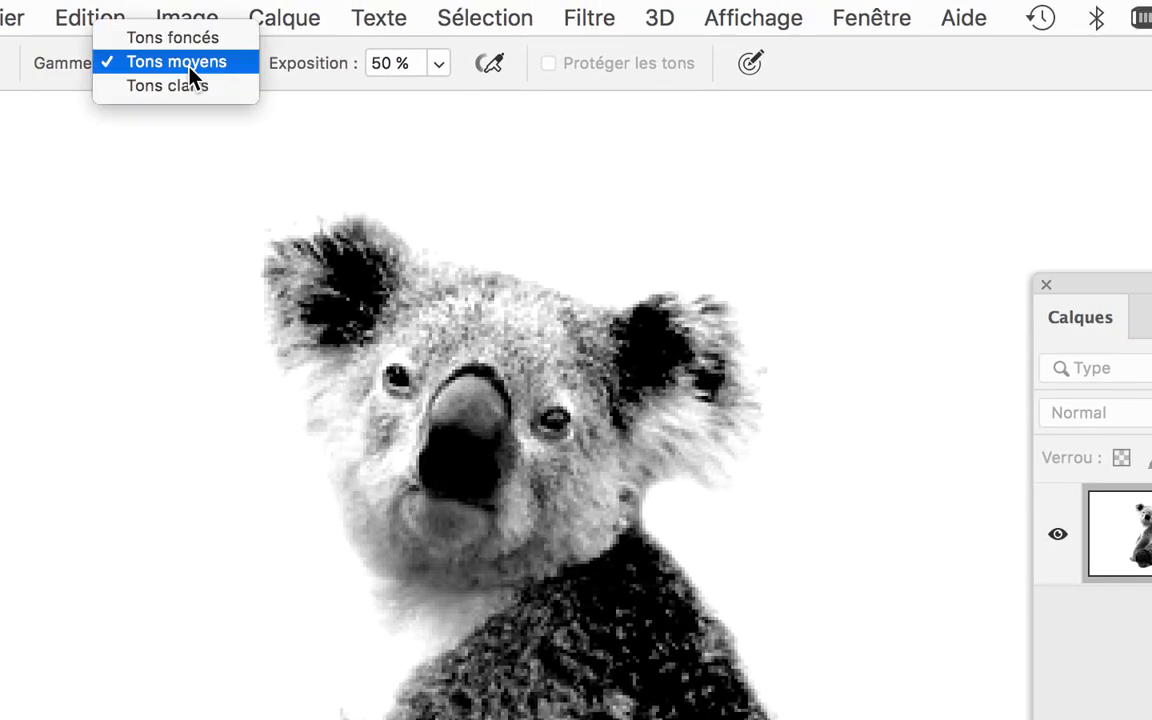
left_click(190, 78)
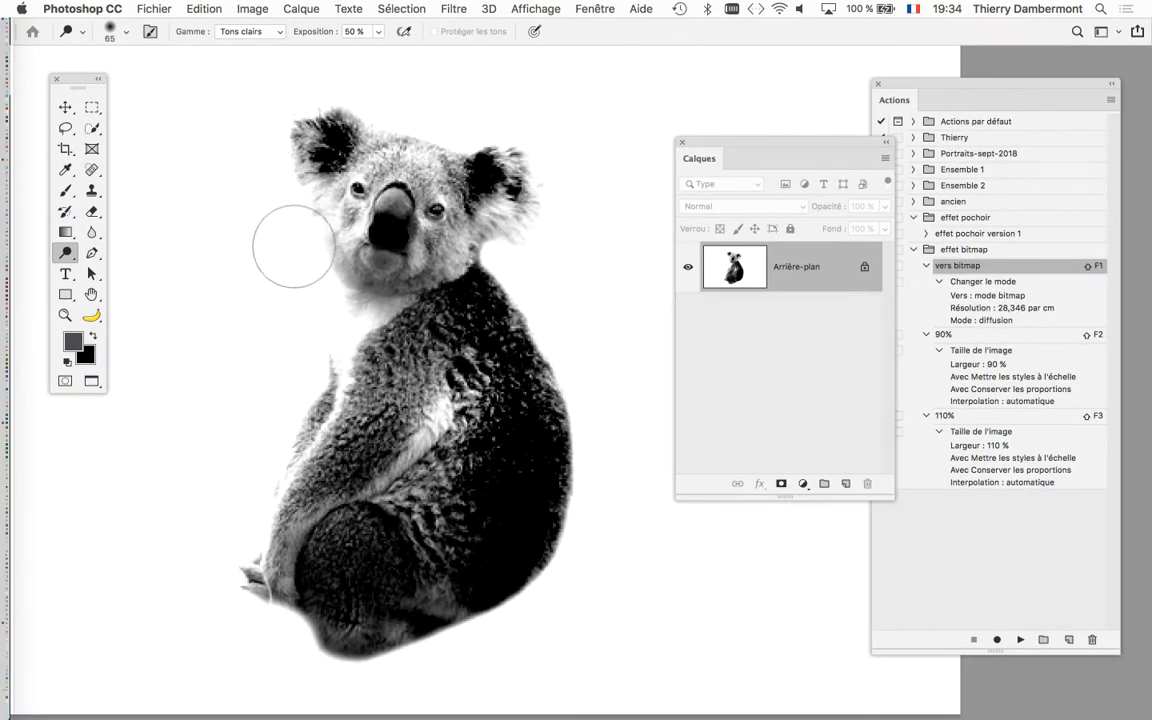
mouse_move(293, 247)
left_mouse_down()
mouse_move(327, 303)
mouse_move(298, 330)
mouse_move(260, 430)
mouse_move(400, 390)
mouse_move(392, 380)
mouse_move(365, 425)
left_mouse_up()
mouse_move(396, 162)
left_mouse_down()
mouse_move(378, 235)
mouse_move(345, 290)
mouse_move(385, 345)
mouse_move(275, 560)
mouse_move(475, 595)
mouse_move(420, 570)
mouse_move(483, 583)
left_mouse_up()
mouse_move(591, 411)
left_mouse_down()
mouse_move(400, 400)
mouse_move(390, 530)
mouse_move(427, 603)
mouse_move(345, 575)
mouse_move(415, 520)
mouse_move(501, 583)
left_mouse_up()
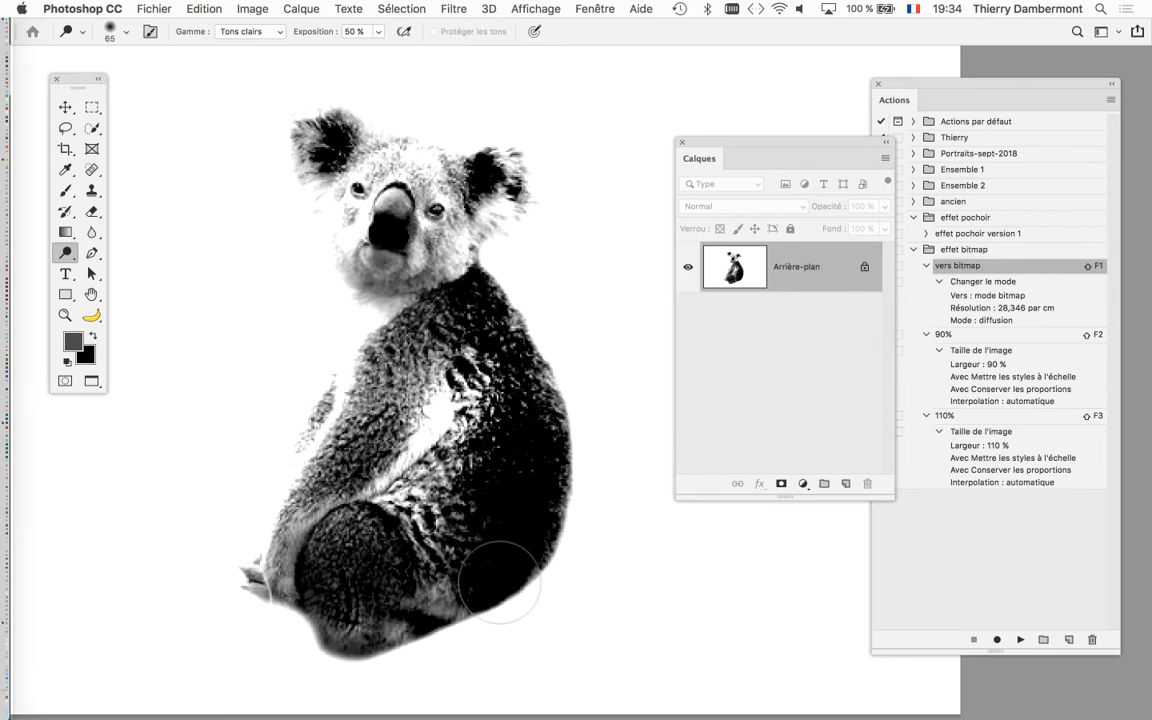
Test the "vers bitmap" action on the dodged and burned koala and undo it
key("shift+F1")
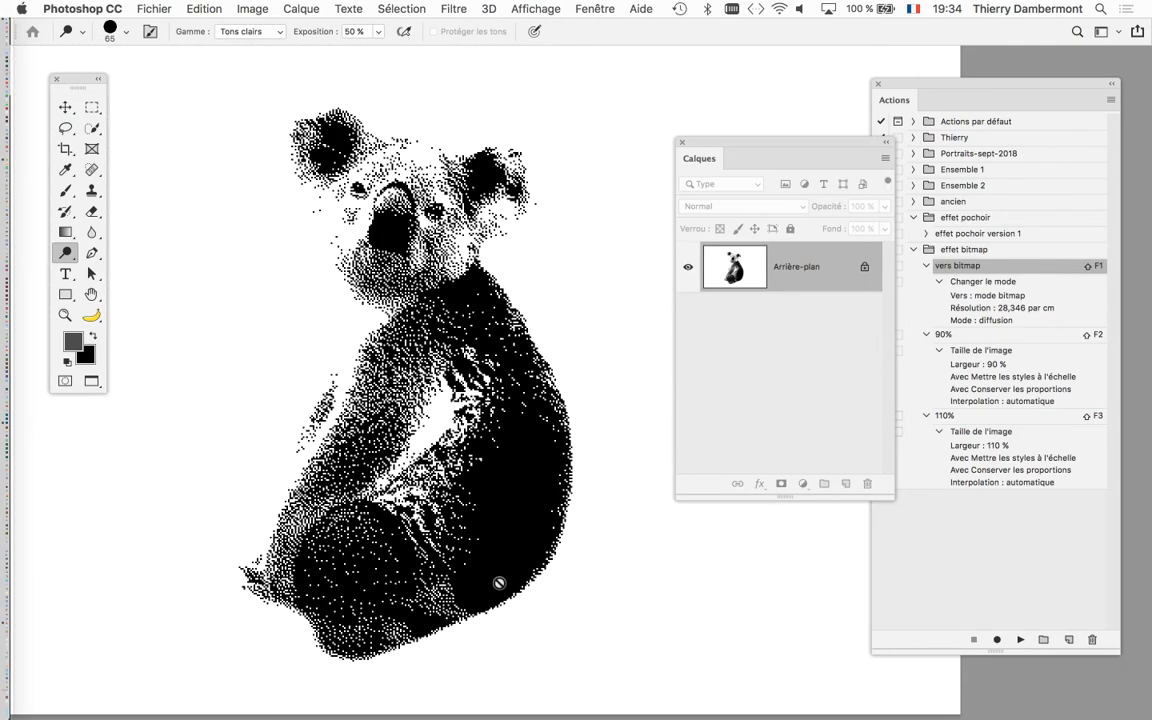
key("super+z")
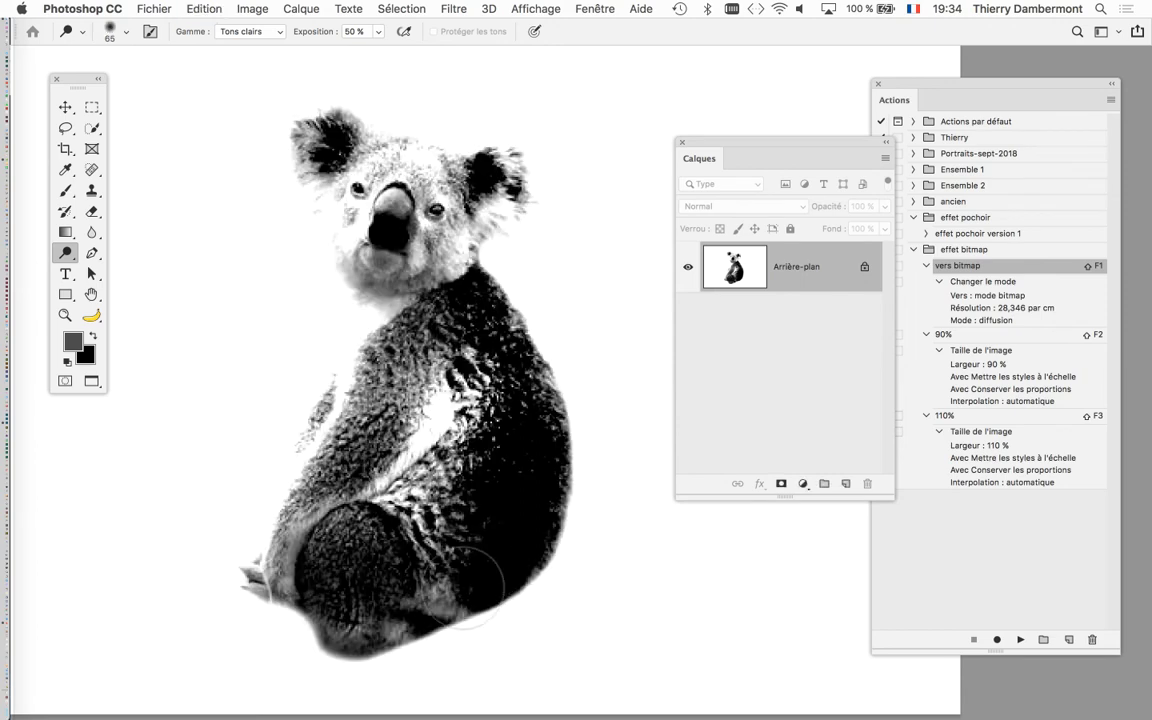
Save the retouched grayscale koala as a new Photoshop file named koala-09.psd
left_click(150, 9)
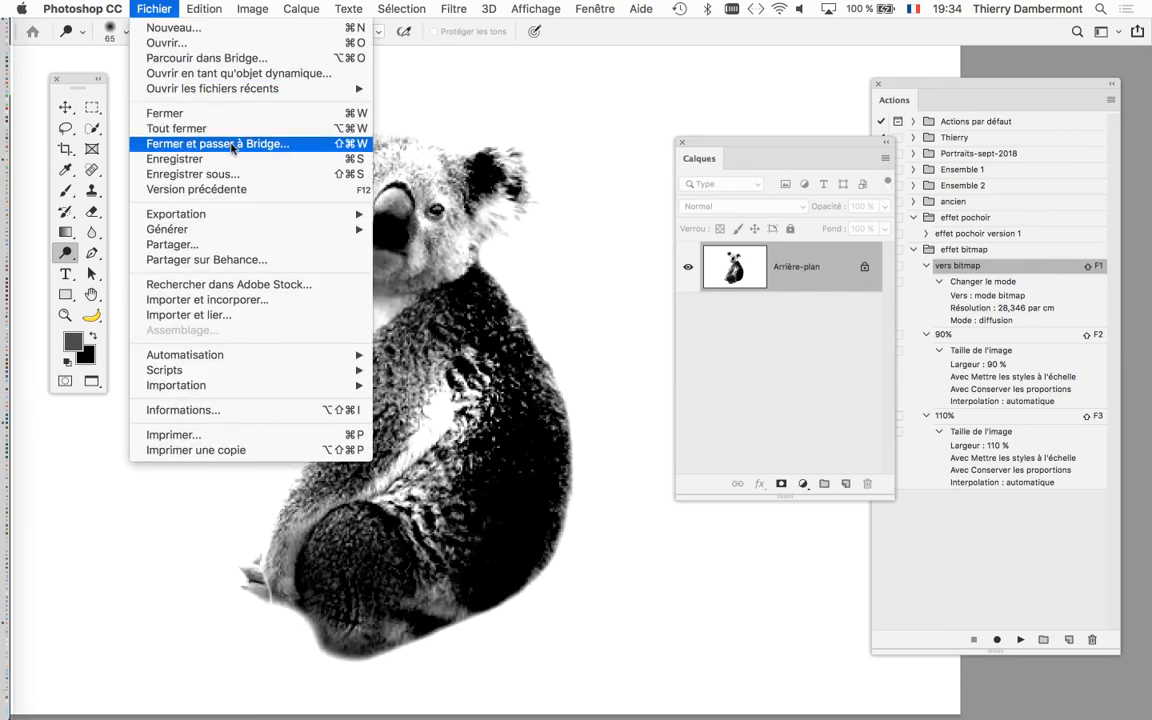
left_click(237, 174)
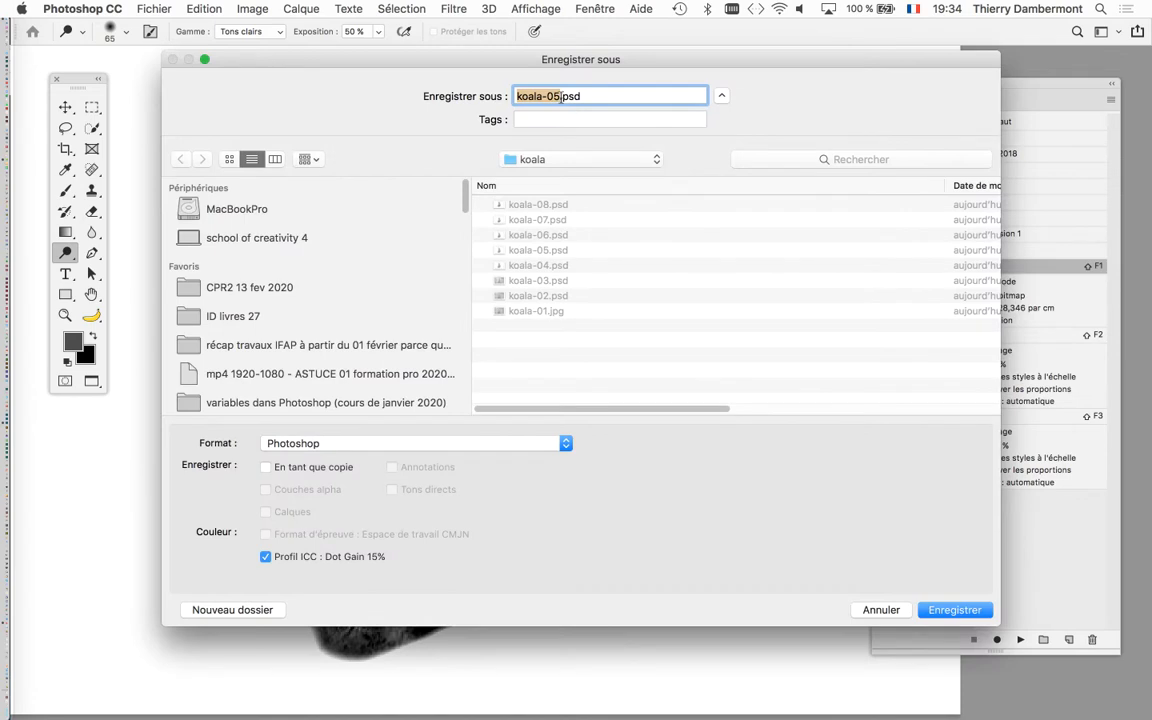
left_click_drag(561, 96, 554, 96)
type("6")
key("Return")
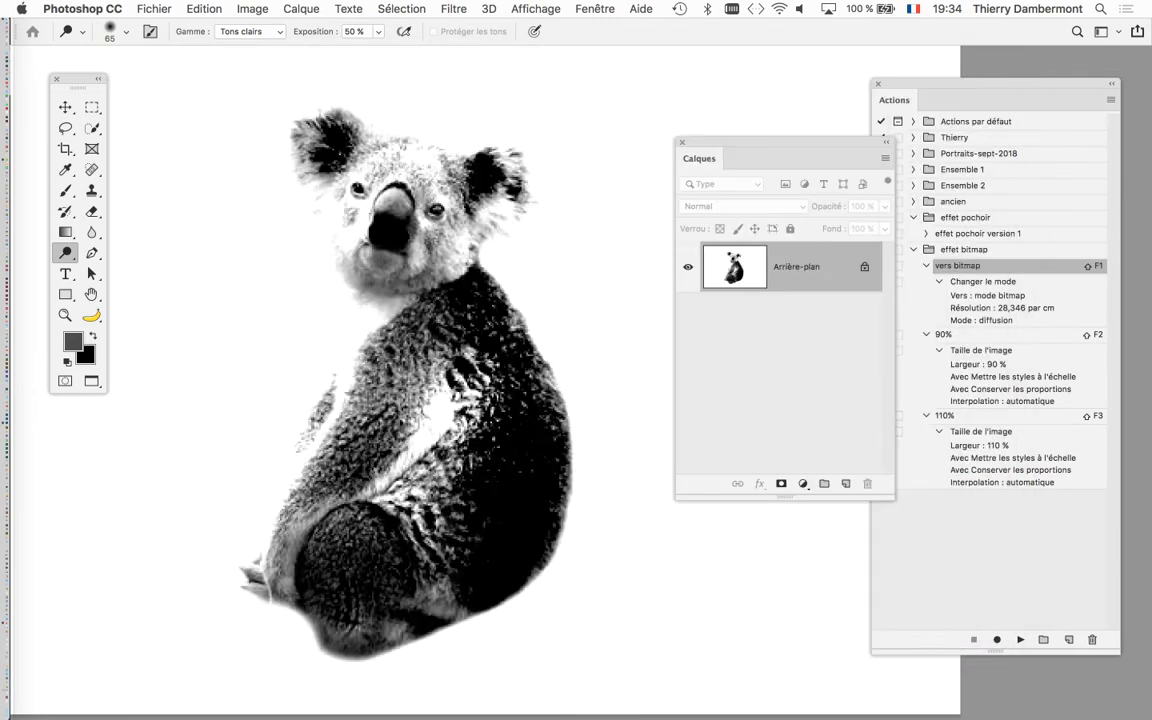
Save another copy of the grayscale koala under the name koala-10.psd
left_click(154, 8)
left_click(524, 160)
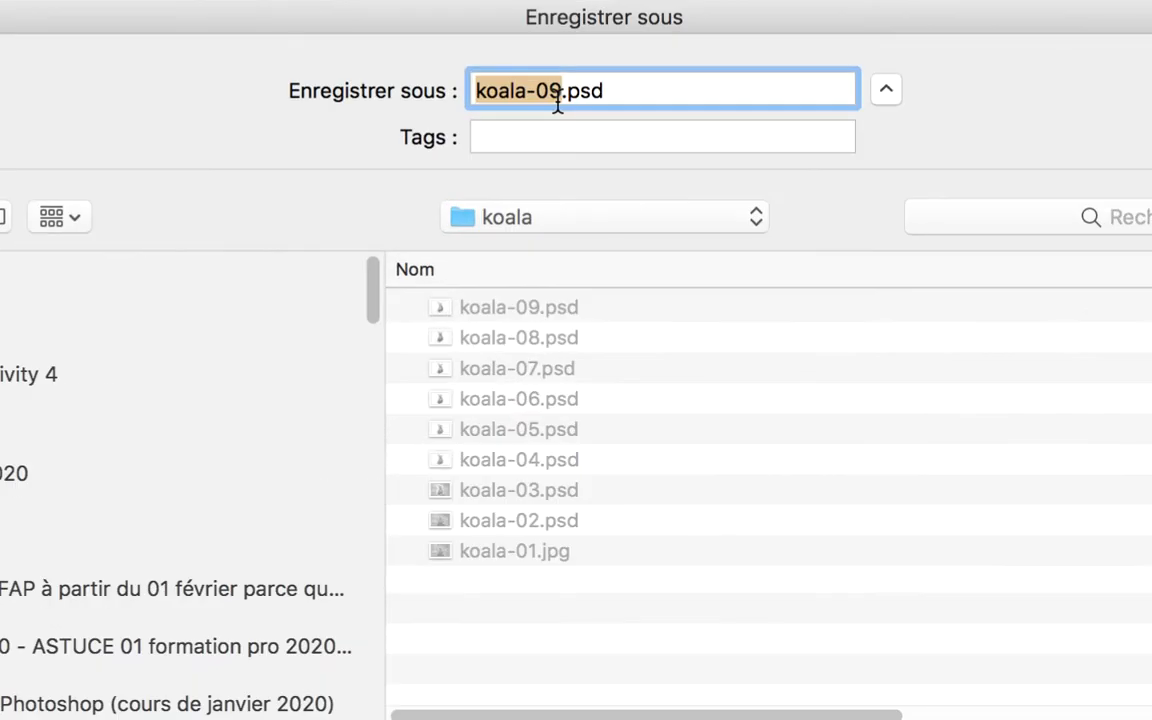
left_click(556, 97)
key("BackSpace")
key("BackSpace")
type("10")
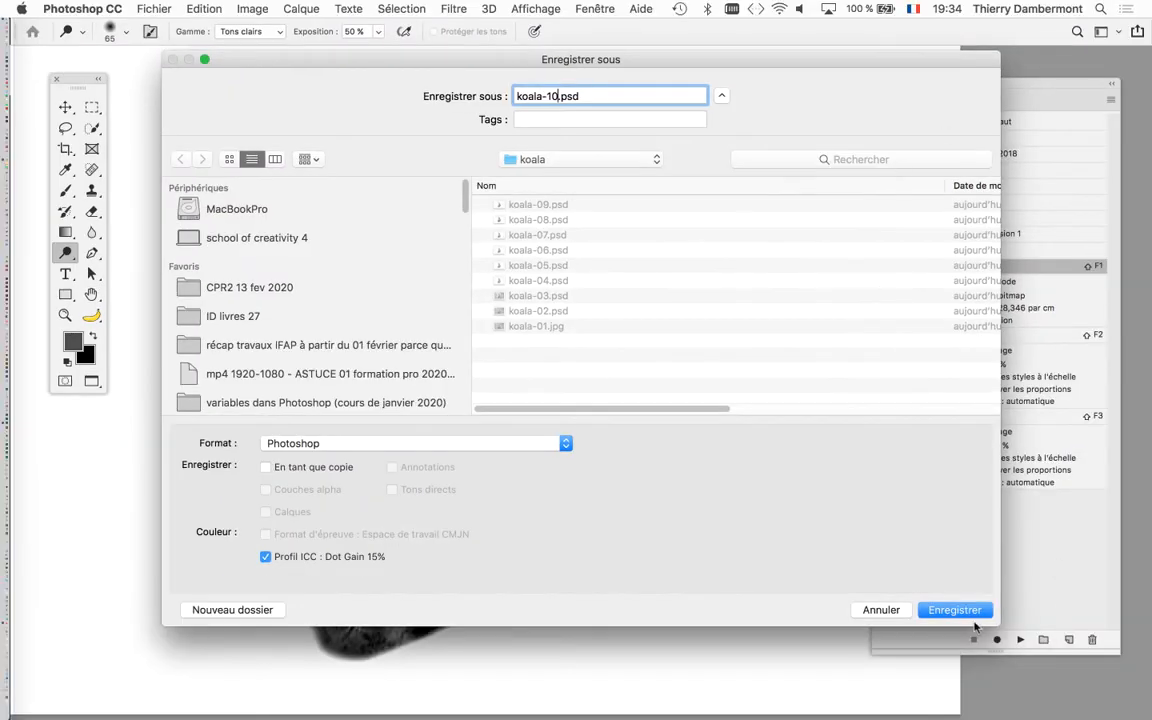
key("Return")
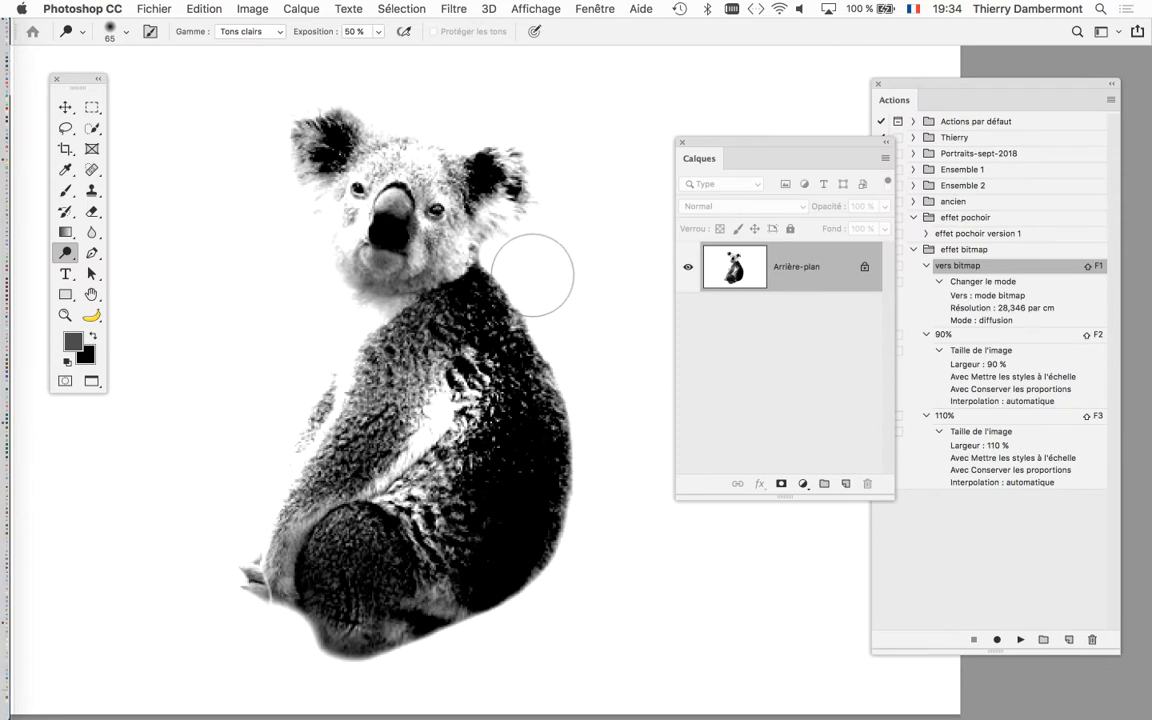
Try shrinking the koala by running the 90% action three times, convert it with "vers bitmap", and undo these changes
key("F2")
key("F2")
key("F2")
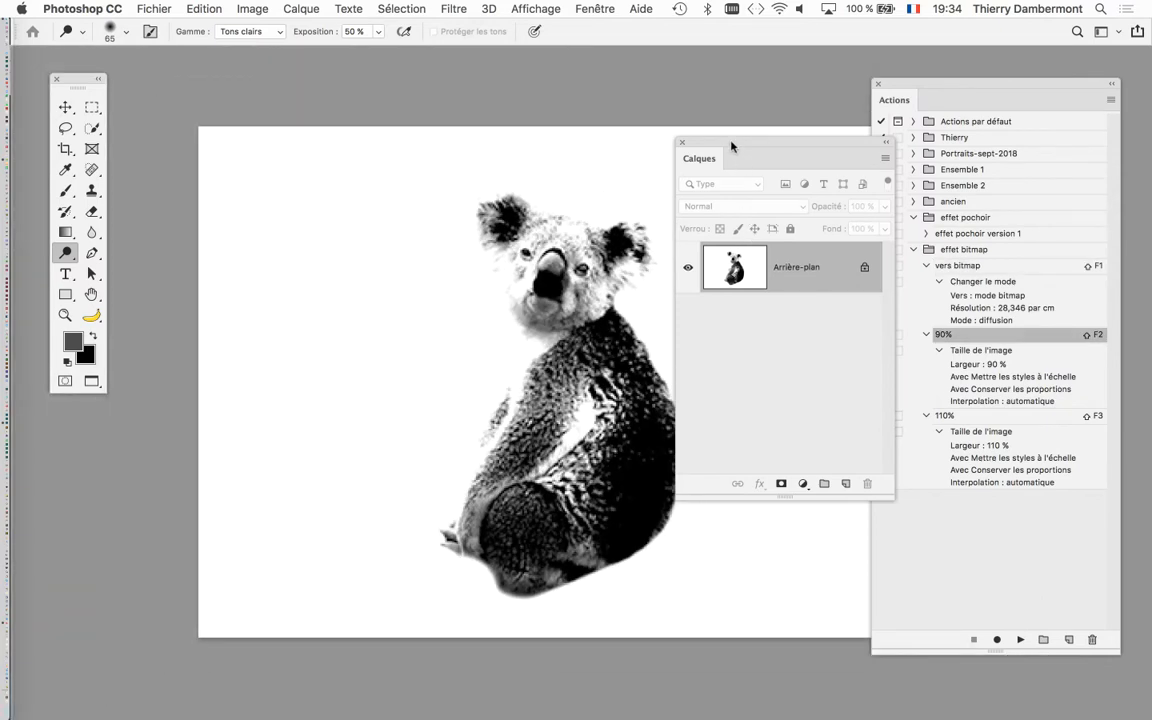
key("F1")
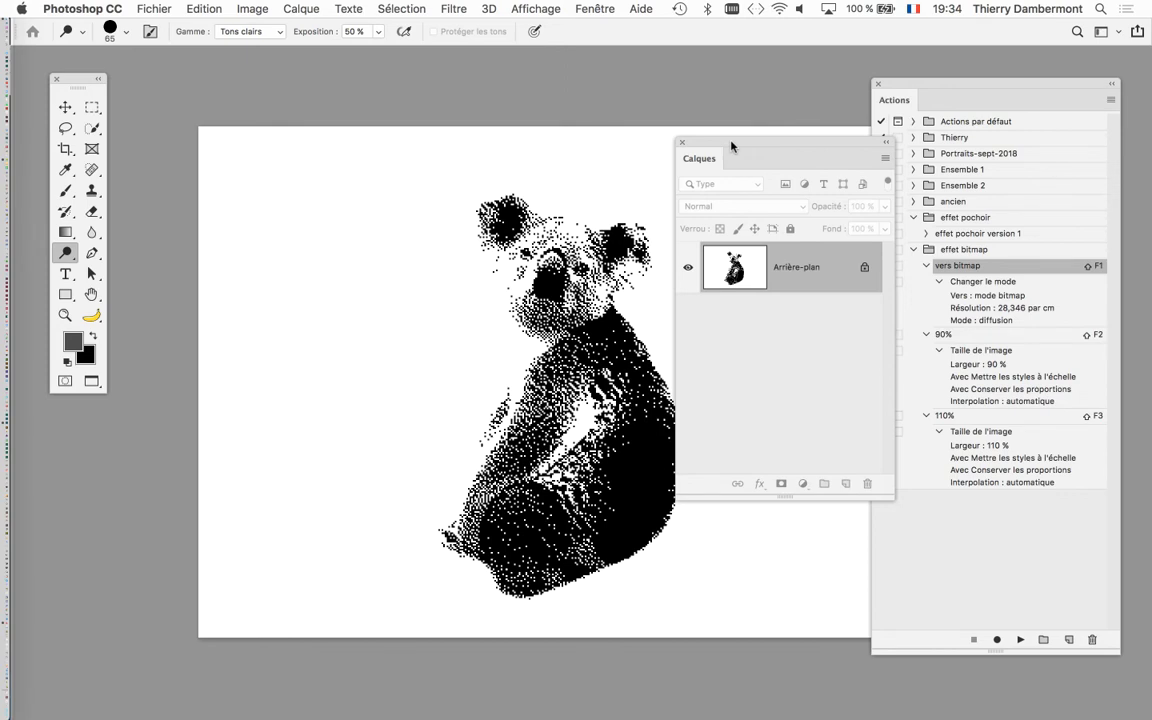
key("super+z")
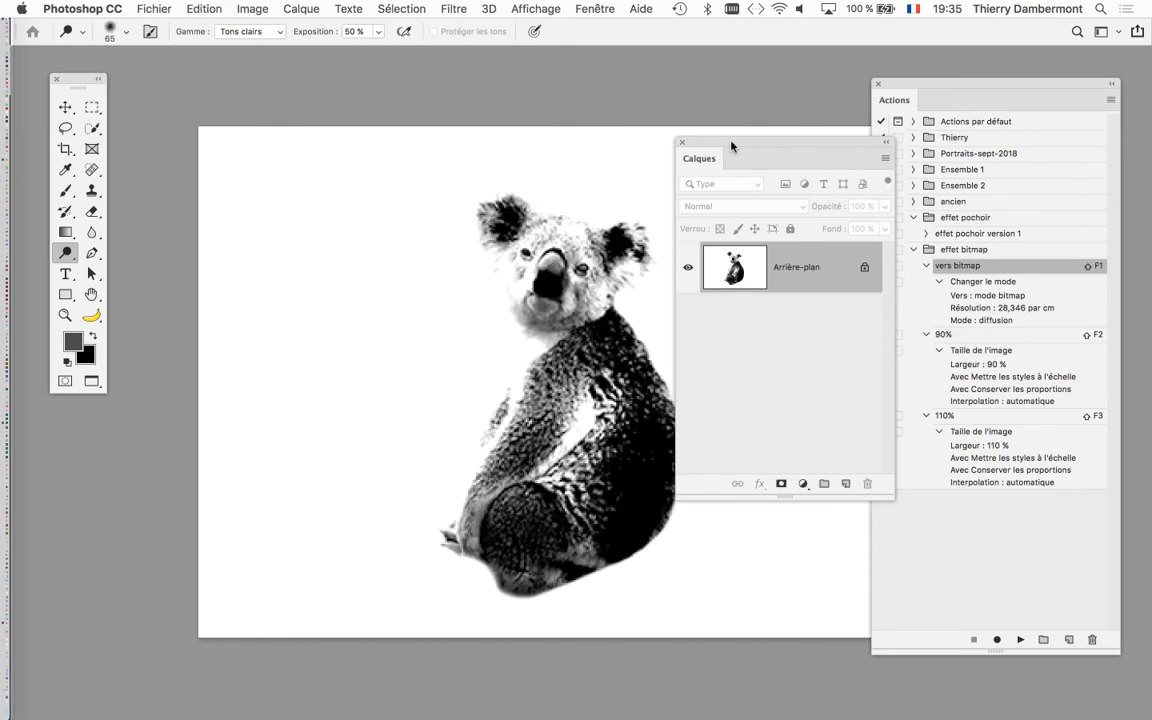
key("super+z")
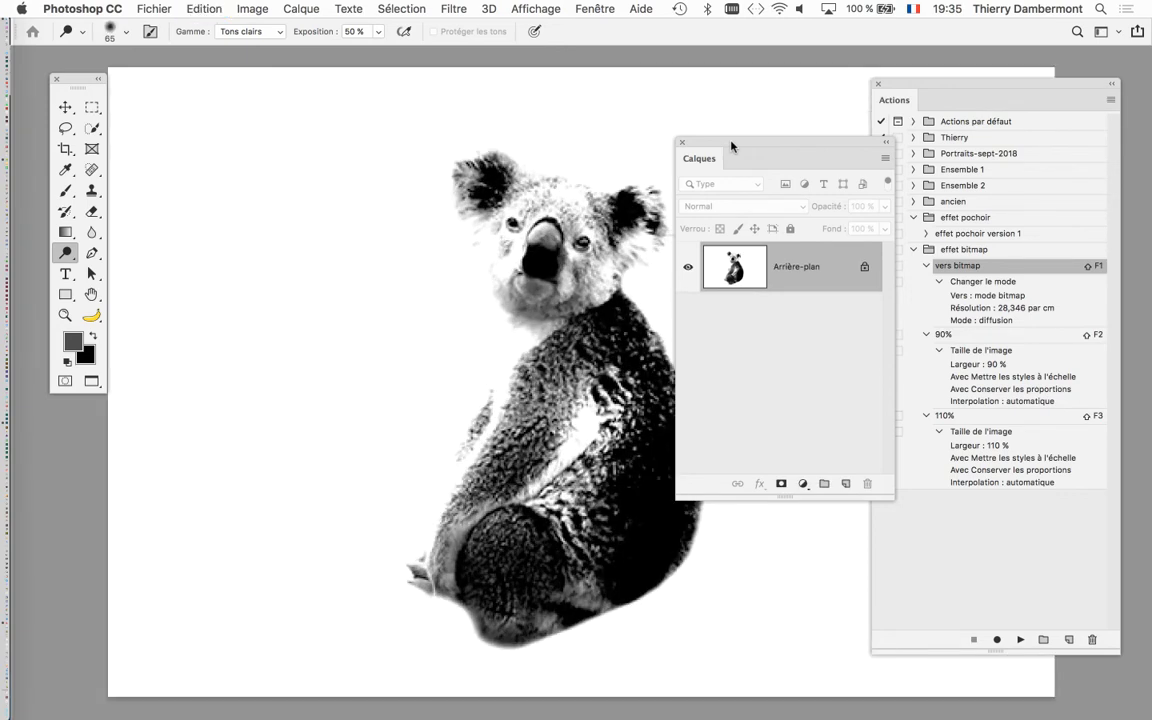
Enlarge the koala with the 110% action, convert it with "vers bitmap", and move the Layers panel off the image to inspect the dots
key("F3")
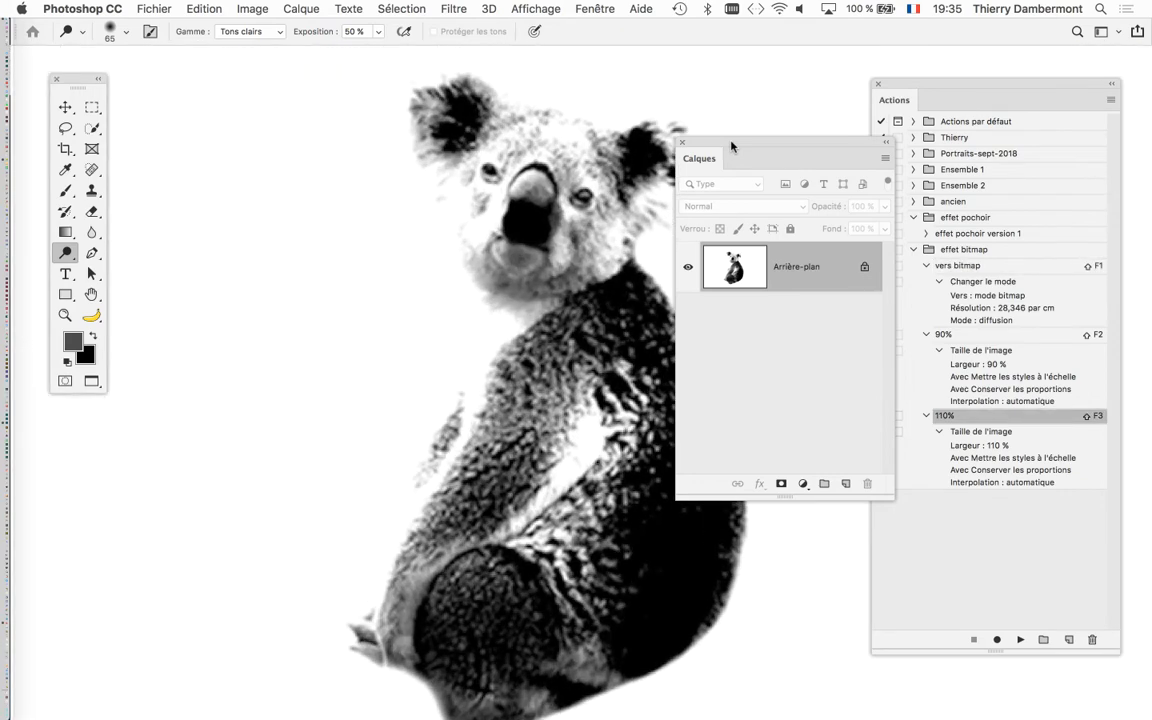
key("shift+F1")
left_click_drag(722, 141, 817, 109)
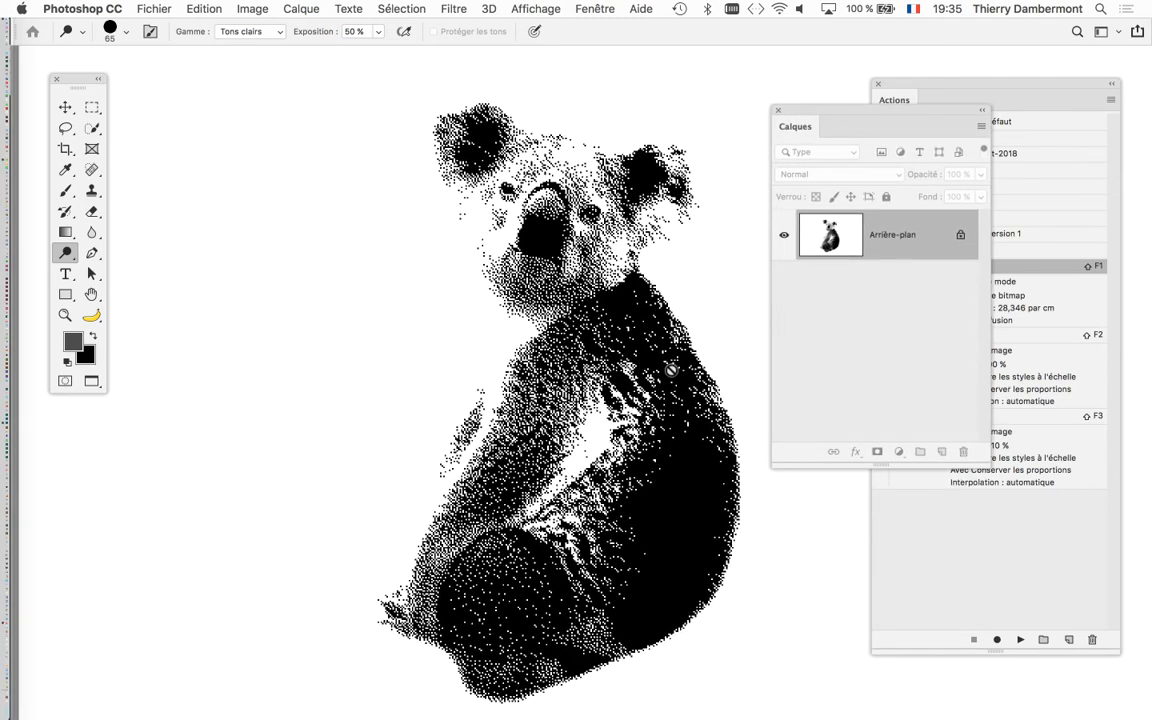
scroll(671, 370, "up", 3)
left_click_drag(704, 267, 627, 337)
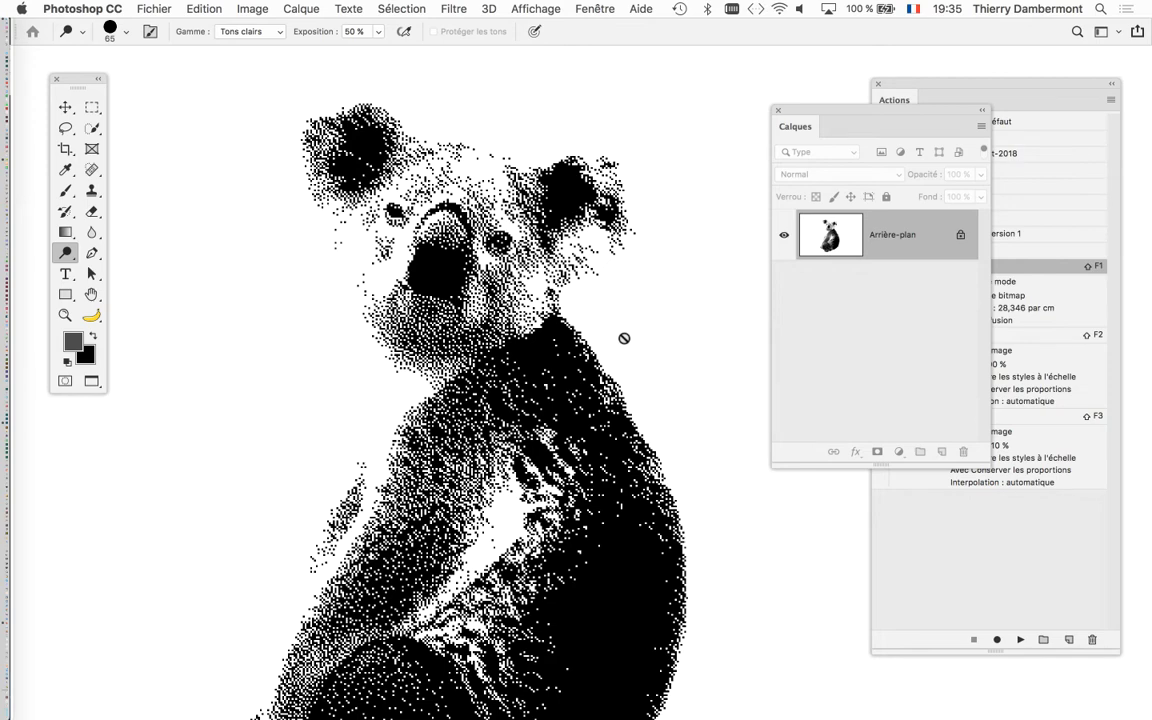
Save the bitmap koala as koala-11.psd and switch to the koala folder in Finder
left_click(146, 10)
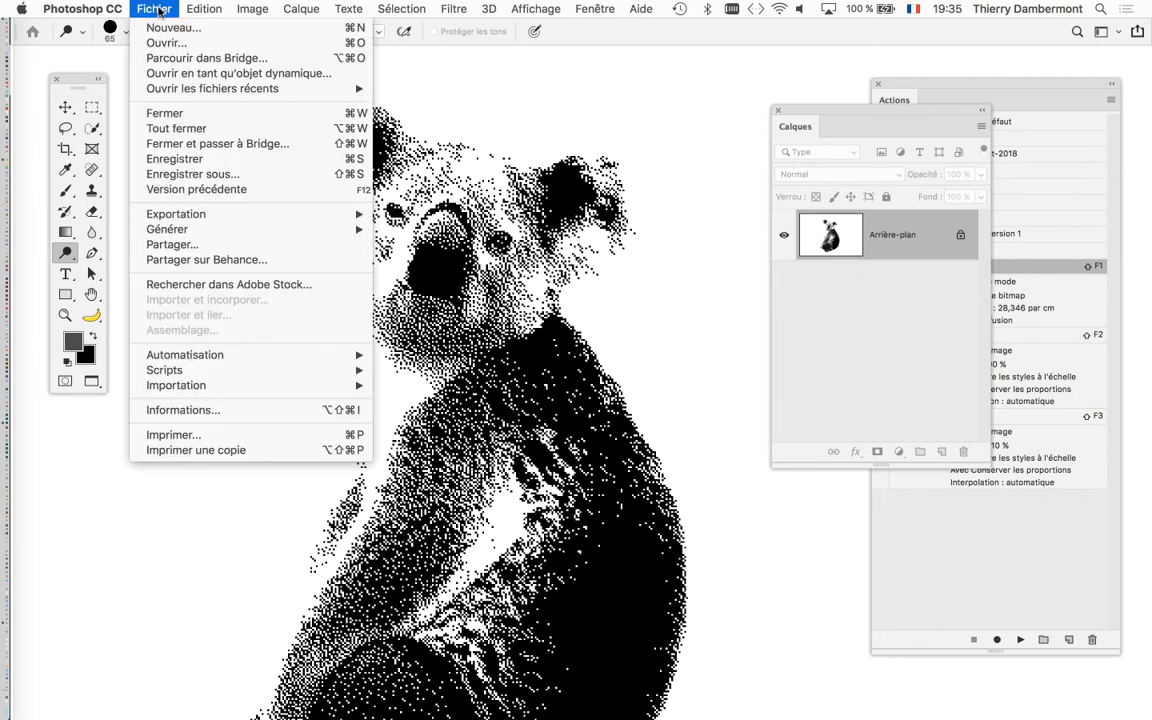
left_click(192, 174)
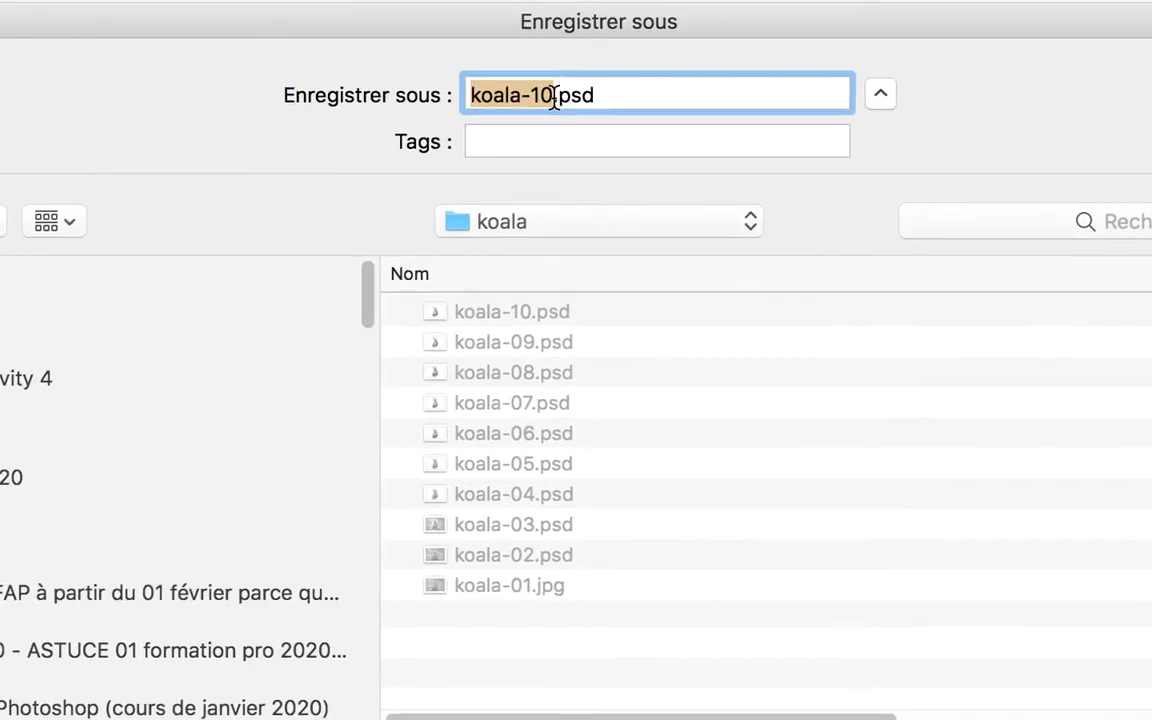
left_click(552, 97)
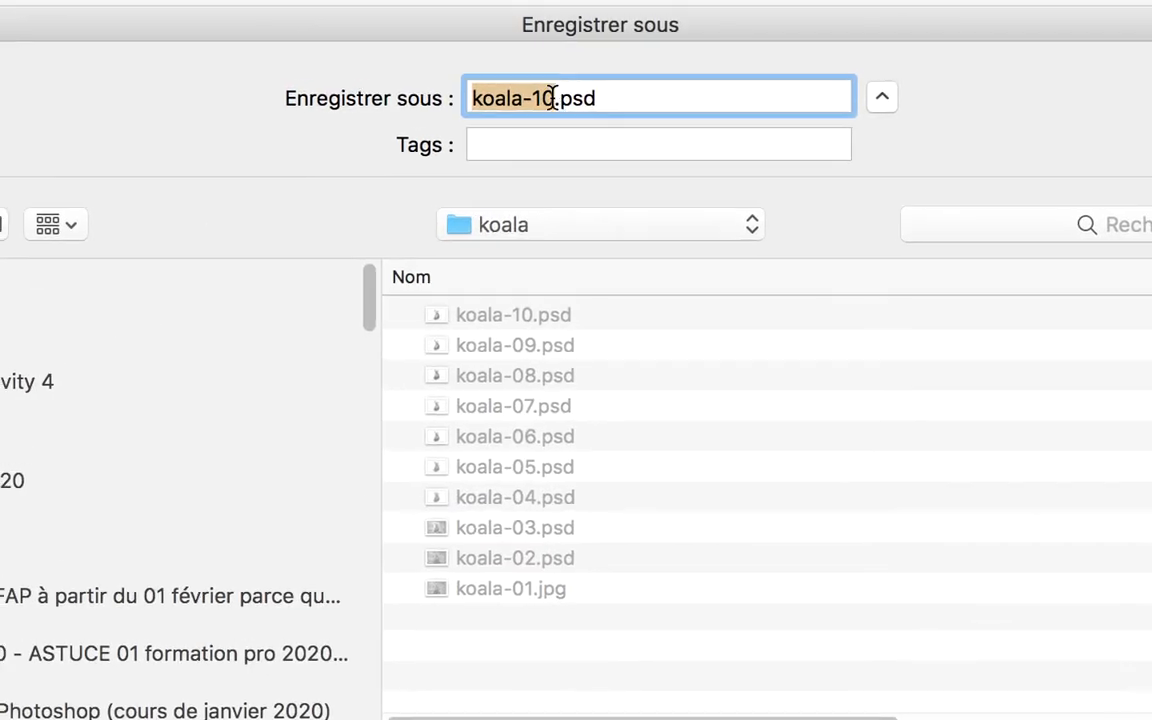
key("shift+Right")
type("1")
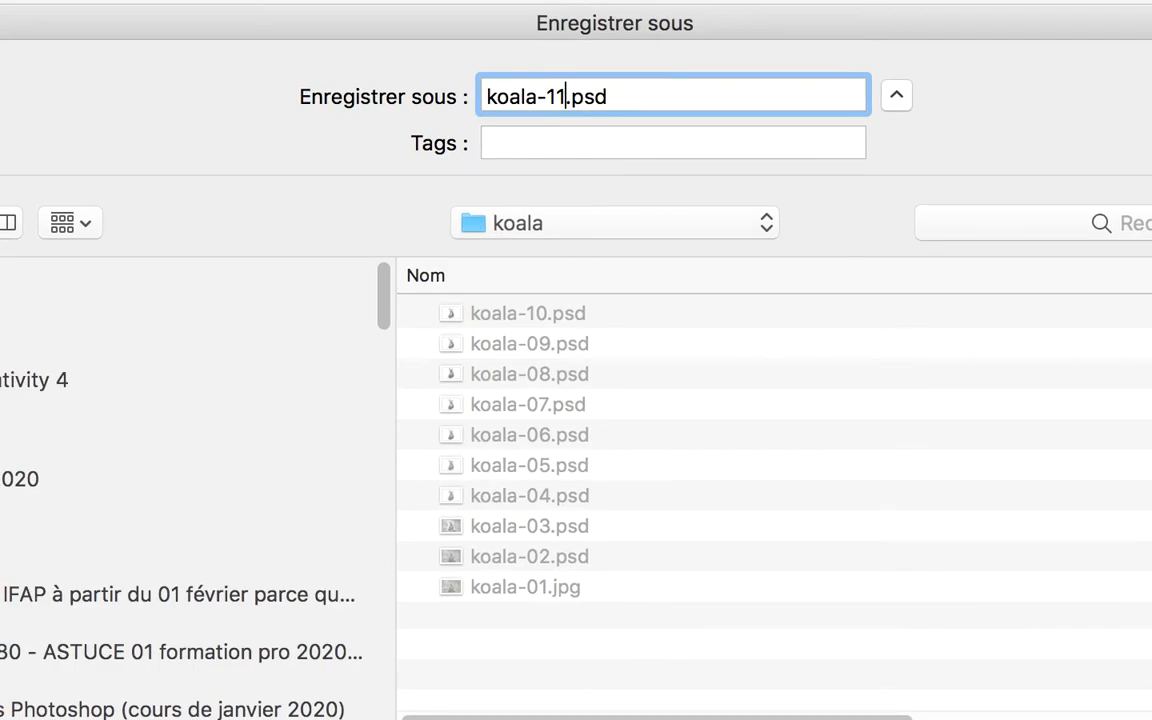
key("Return")
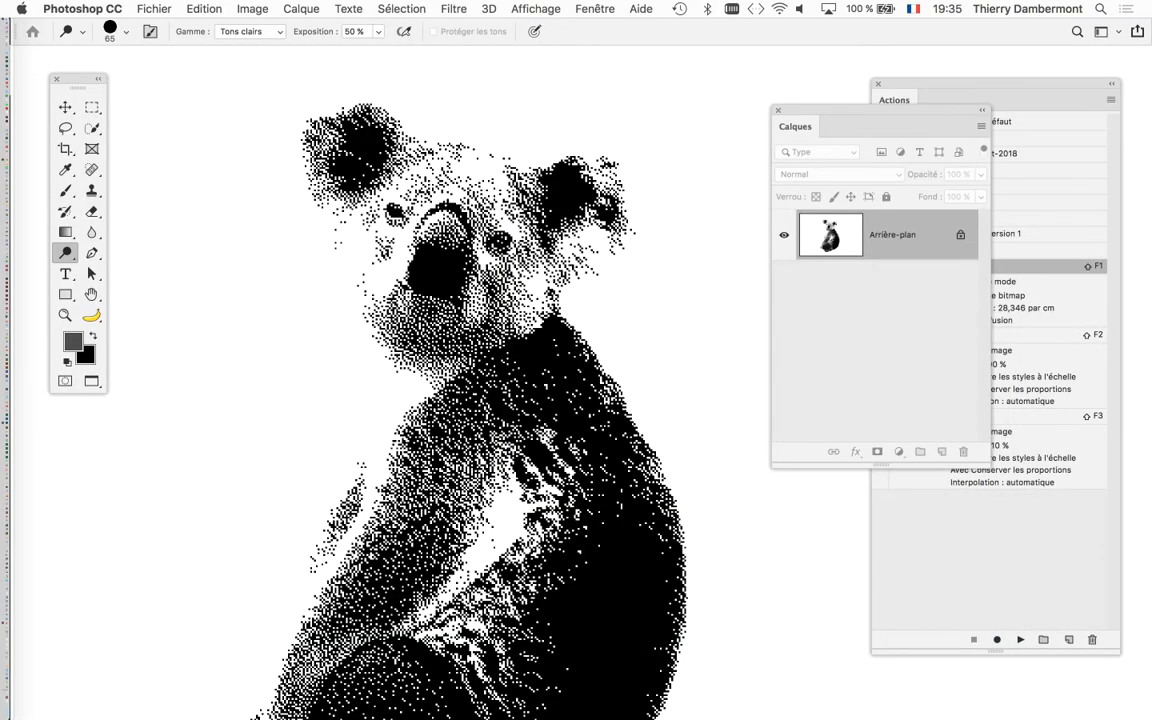
key("super+Tab")
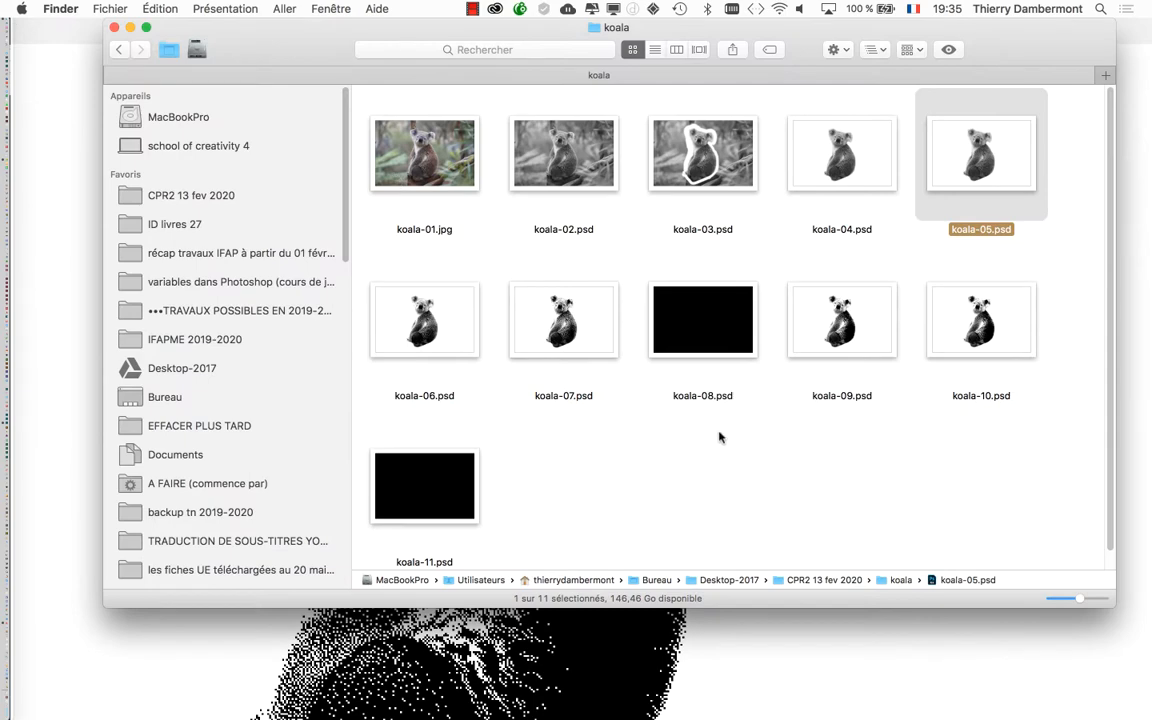
Open koala-04.psd from the koala folder in Photoshop
left_click(872, 168)
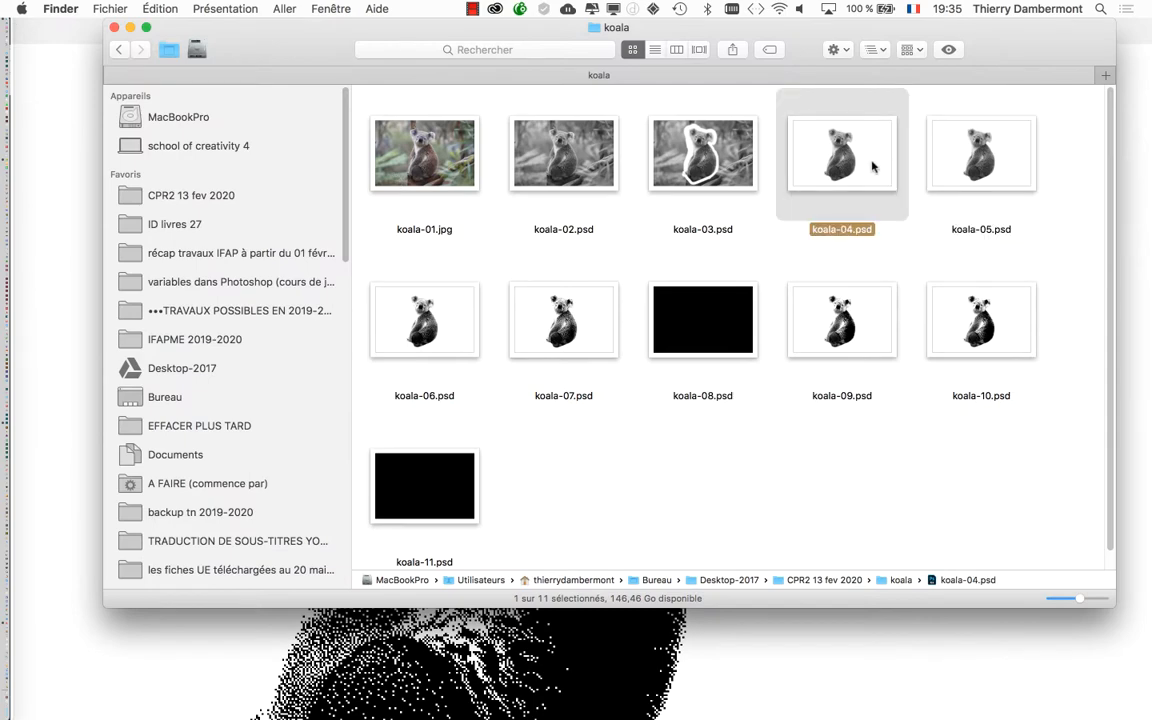
key("super+o")
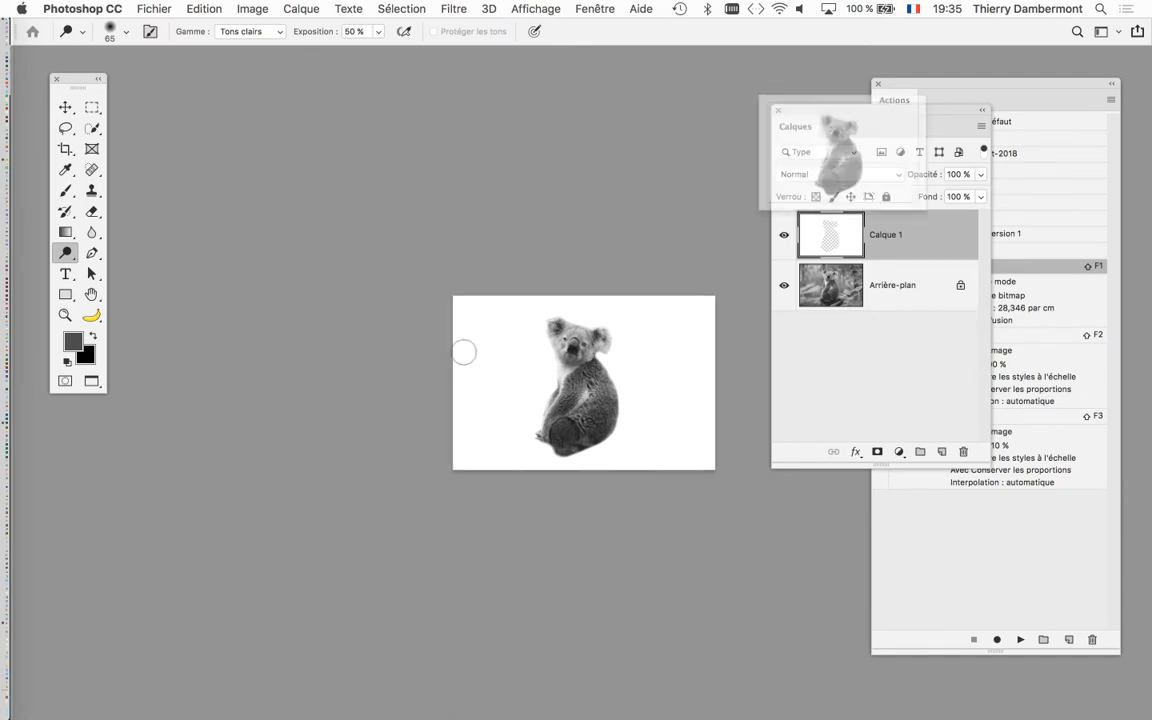
scroll(463, 352, "up", 3)
scroll(283, 352, "down", 2)
scroll(283, 352, "right", 2)
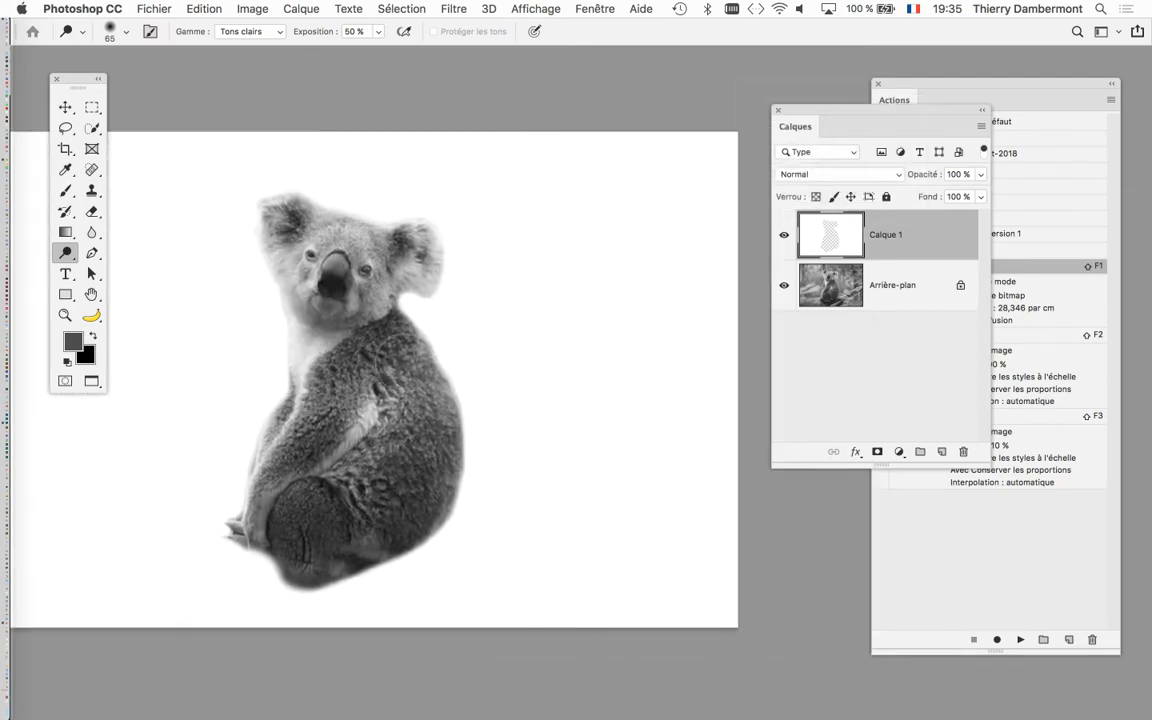
scroll(410, 364, "up", 1)
Start a bitmap mode conversion of the koala, accept merging the layers, examine the available conversion methods, and cancel the conversion
left_click(250, 8)
mouse_move(232, 30)
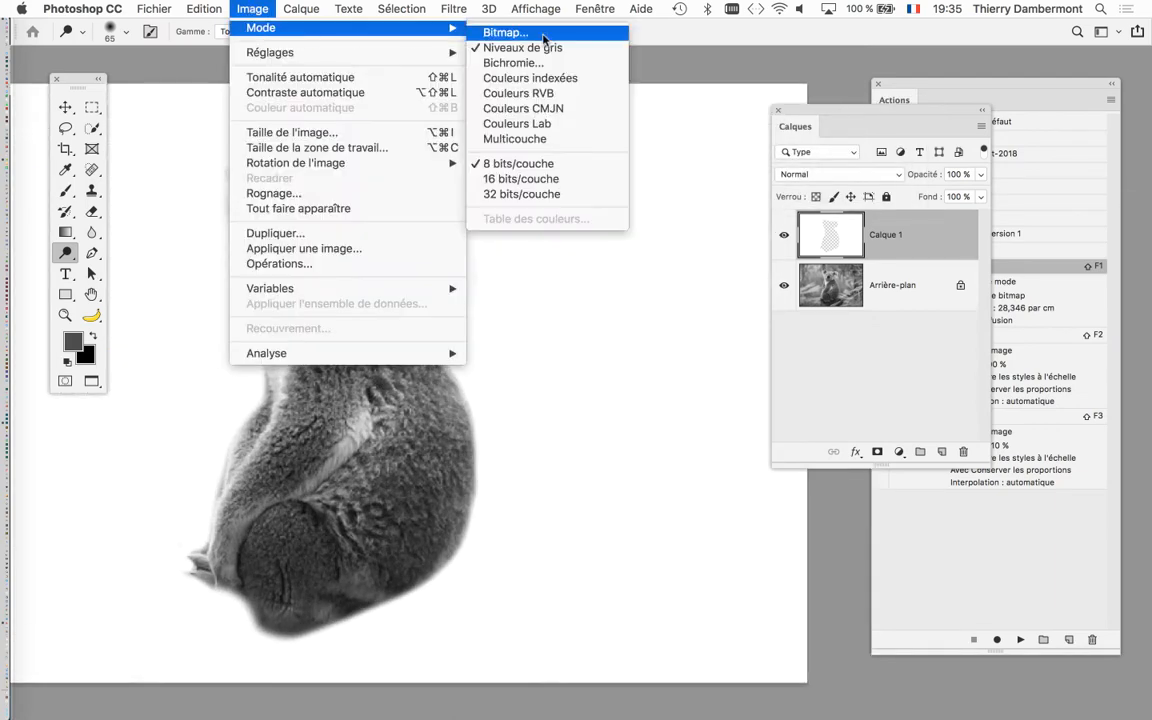
left_click(543, 35)
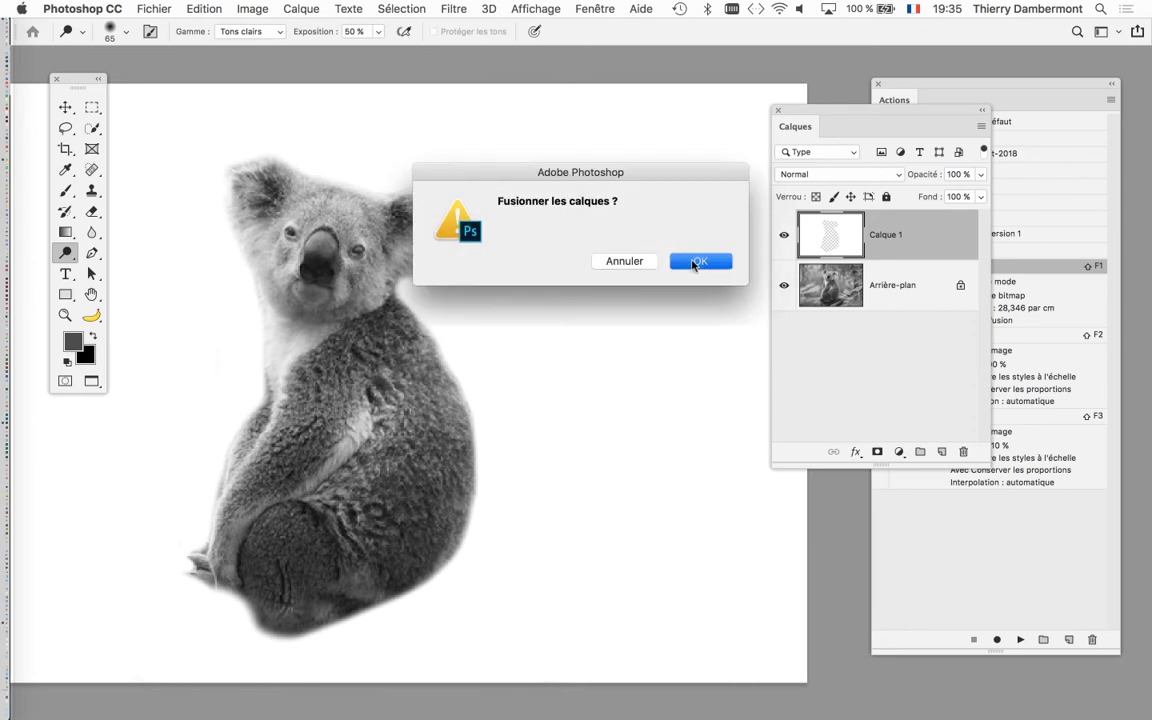
left_click(697, 261)
left_click(785, 226)
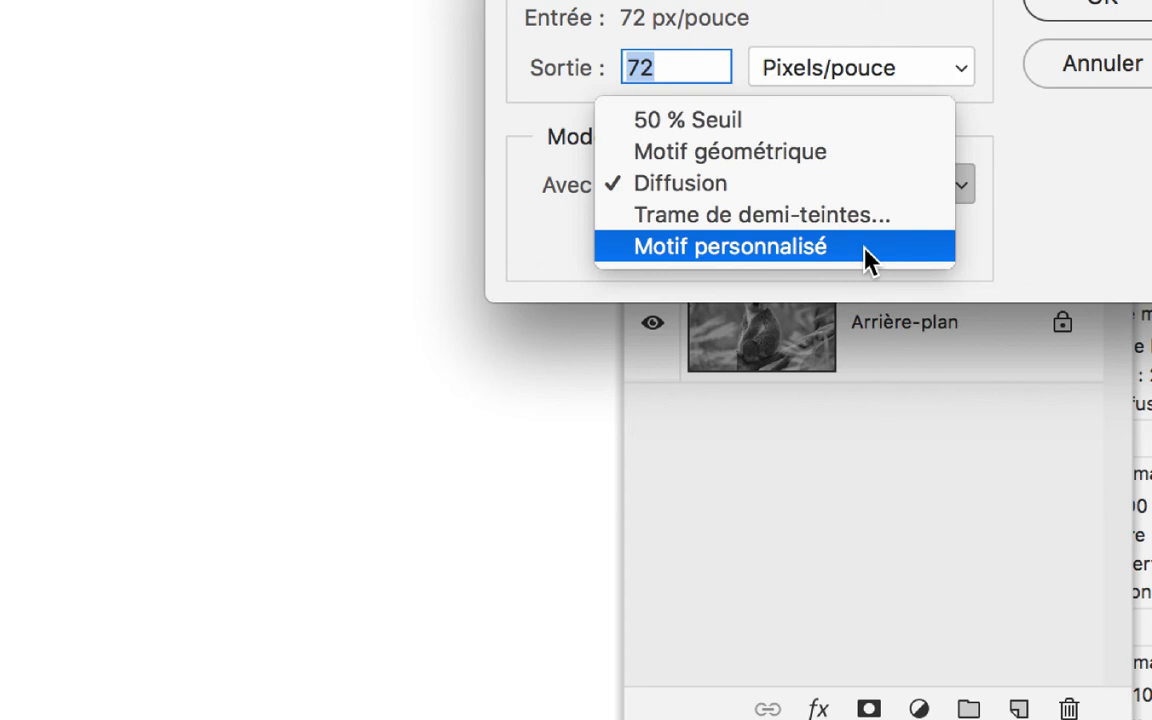
key("Escape")
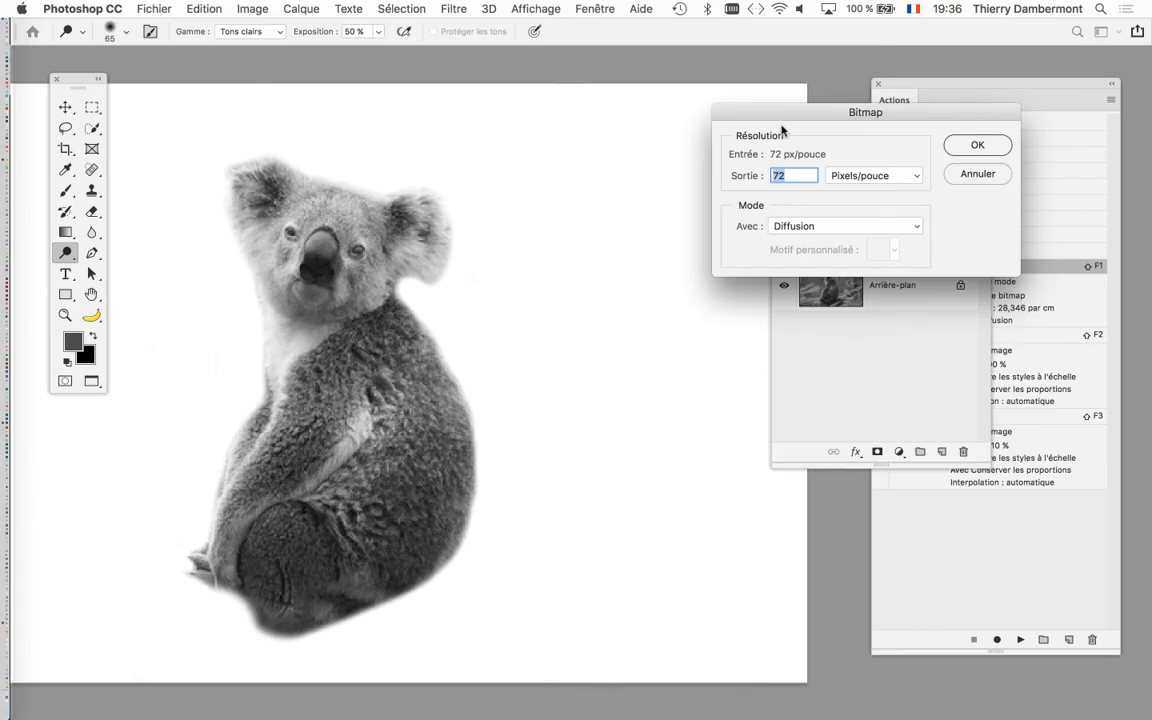
left_click_drag(740, 126, 612, 115)
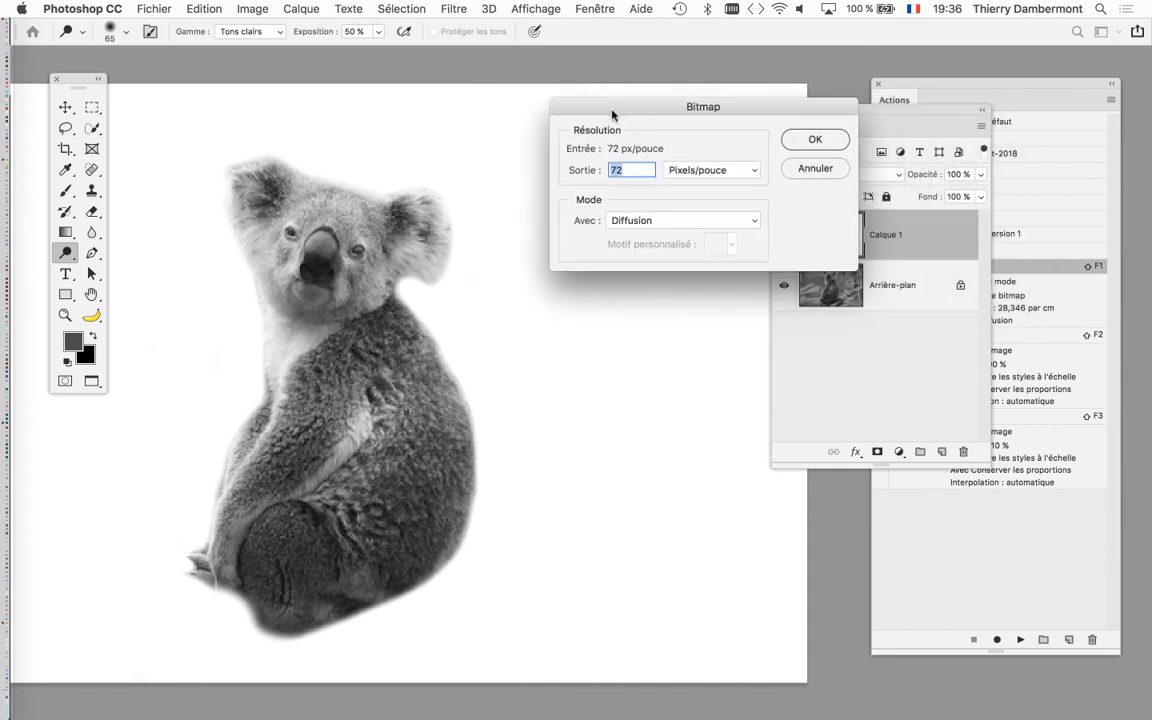
left_click(816, 168)
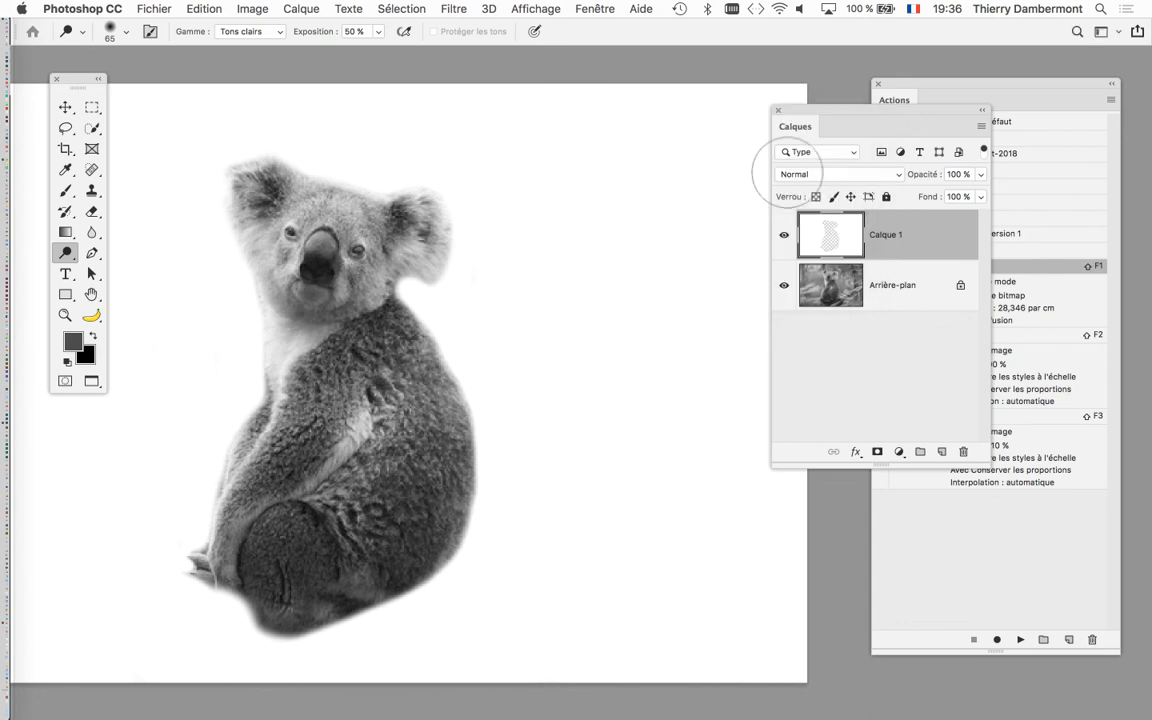